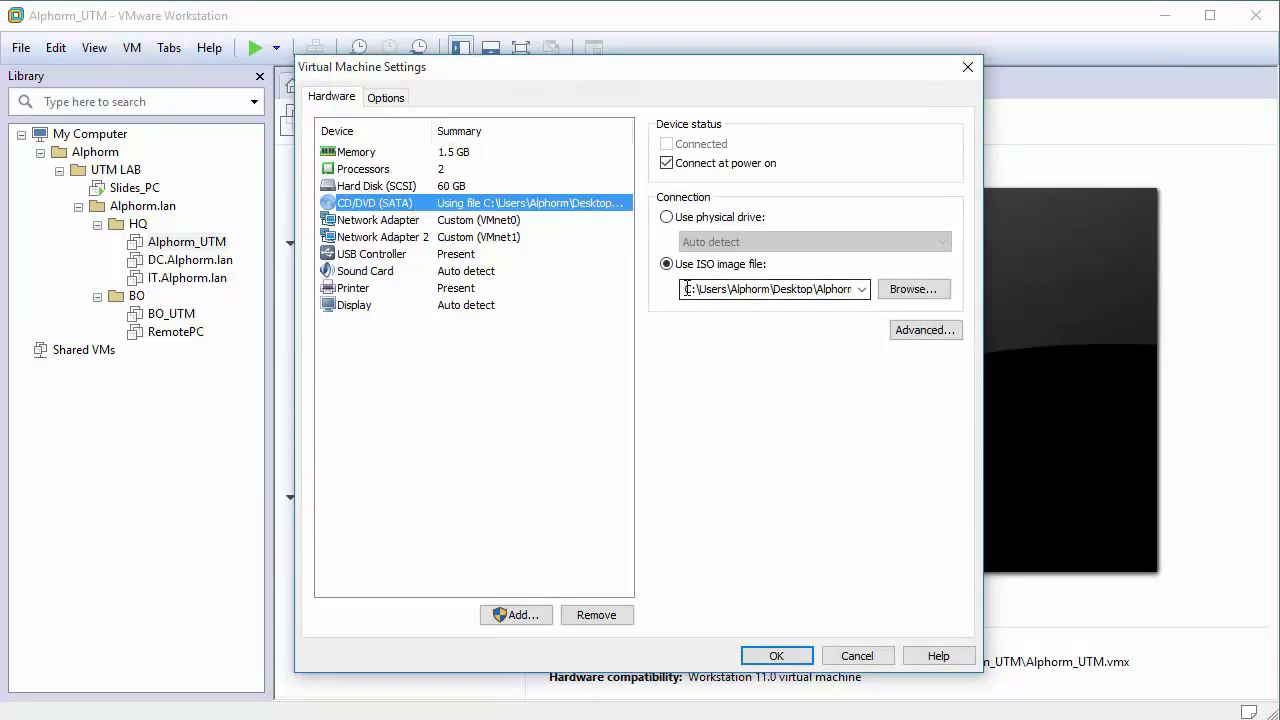
Step: Check the CD/DVD drive's ISO image path and power-on connection setting, and close the virtual machine settings
click(845, 289)
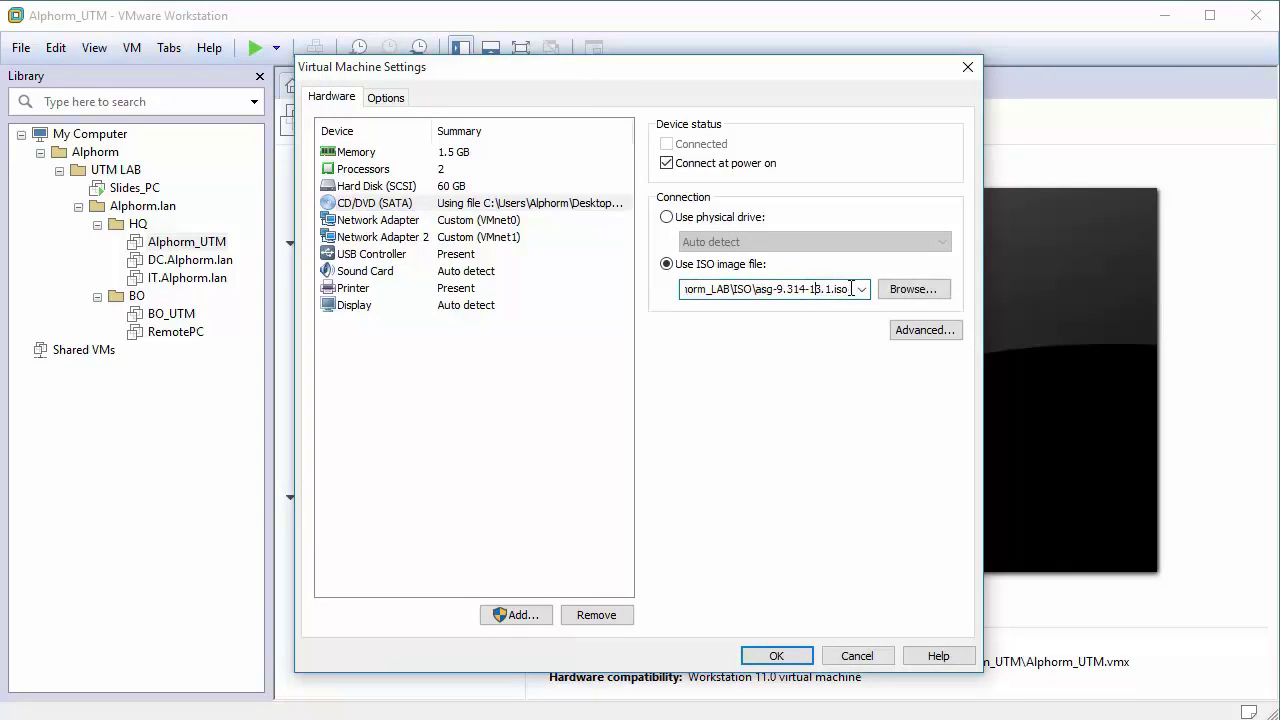
drag(843, 289, 759, 291)
click(759, 291)
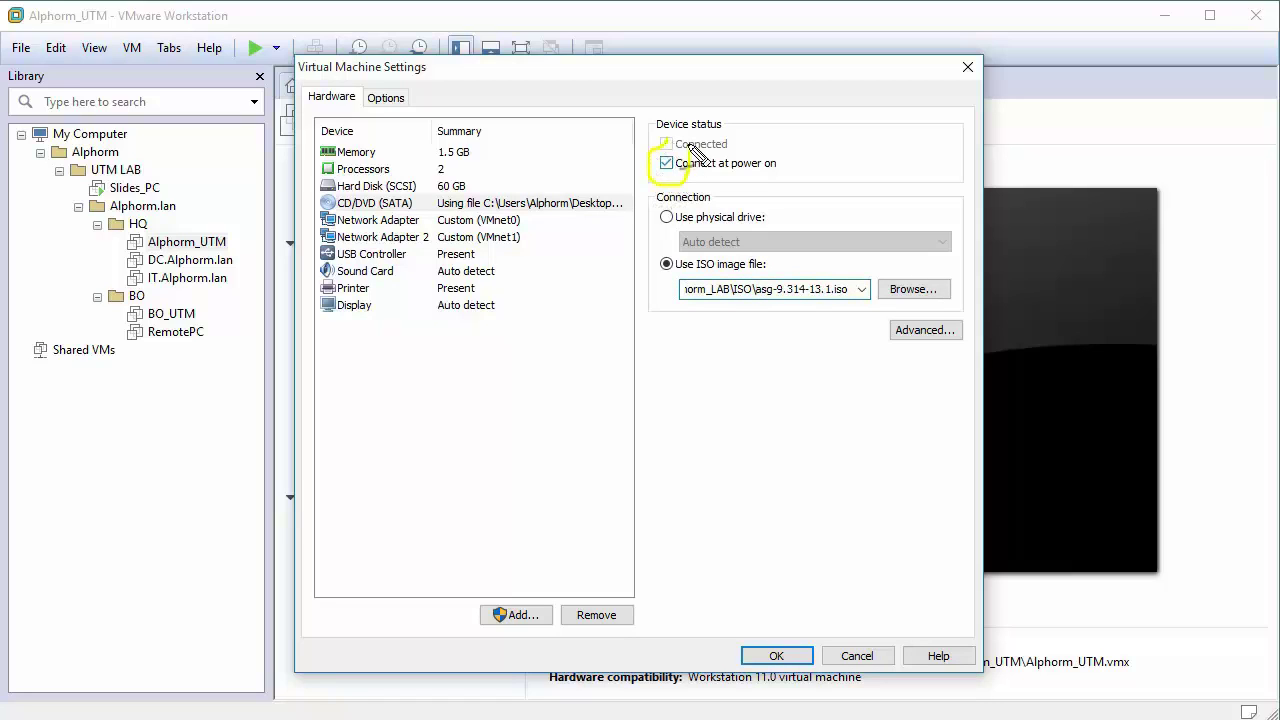
click(993, 0)
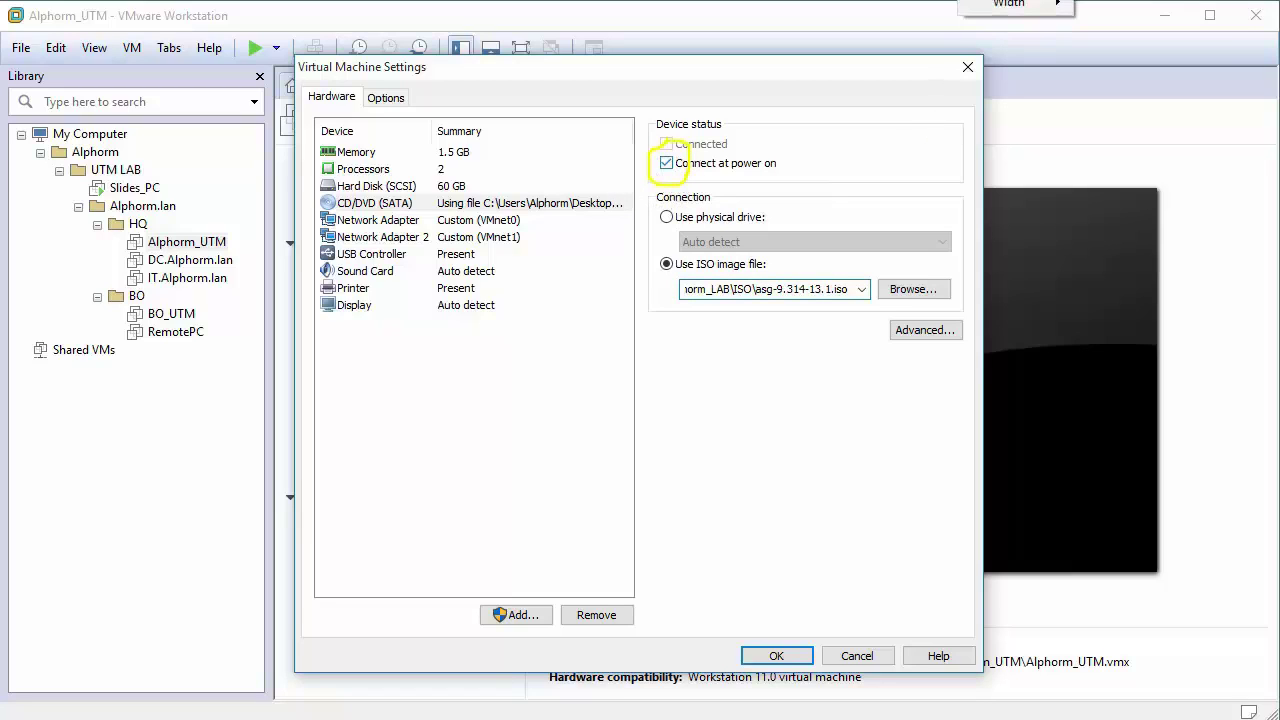
mouse_move(1010, 0)
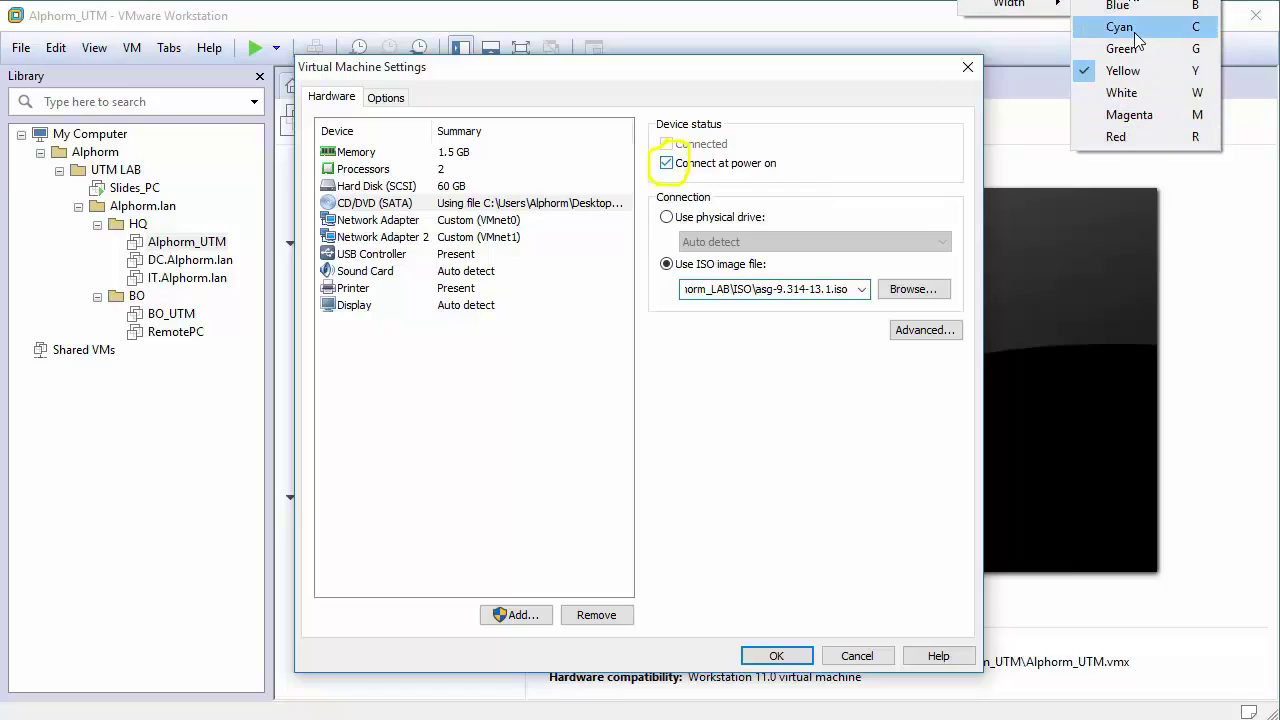
click(1125, 6)
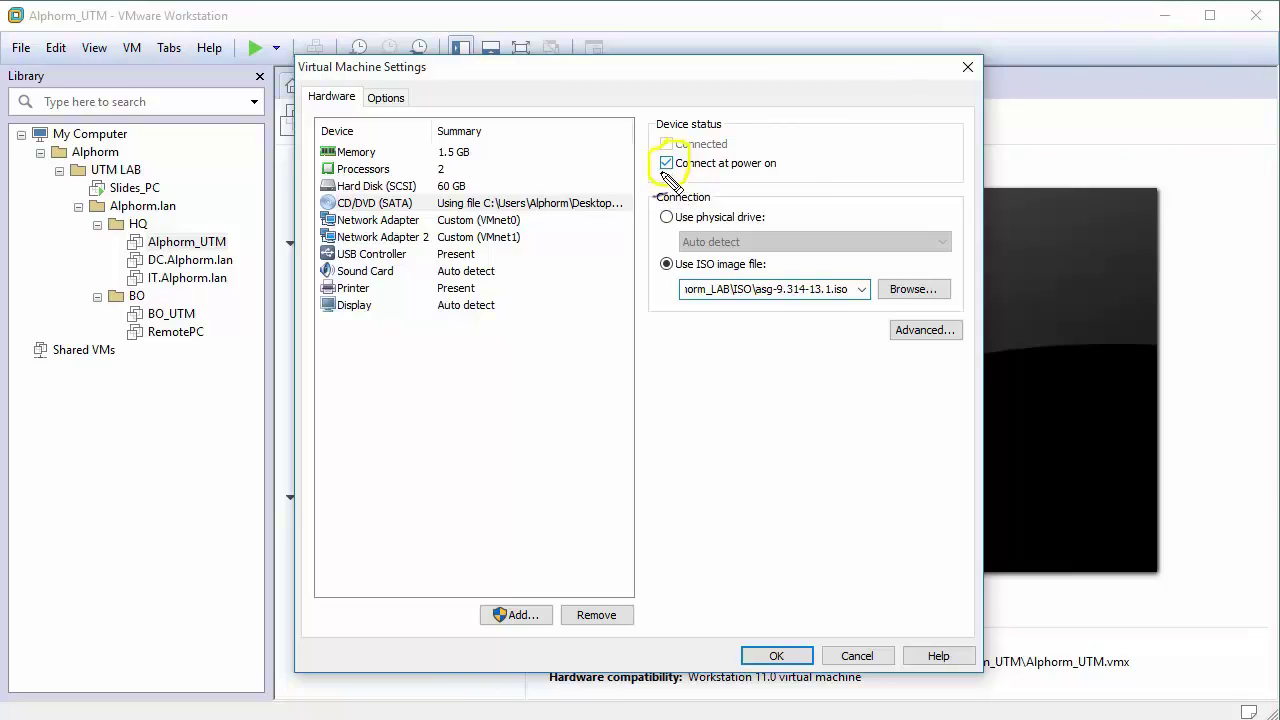
mouse_move(660, 174)
mouse_down()
mouse_move(800, 160)
mouse_move(712, 126)
mouse_move(646, 174)
mouse_move(688, 182)
mouse_up()
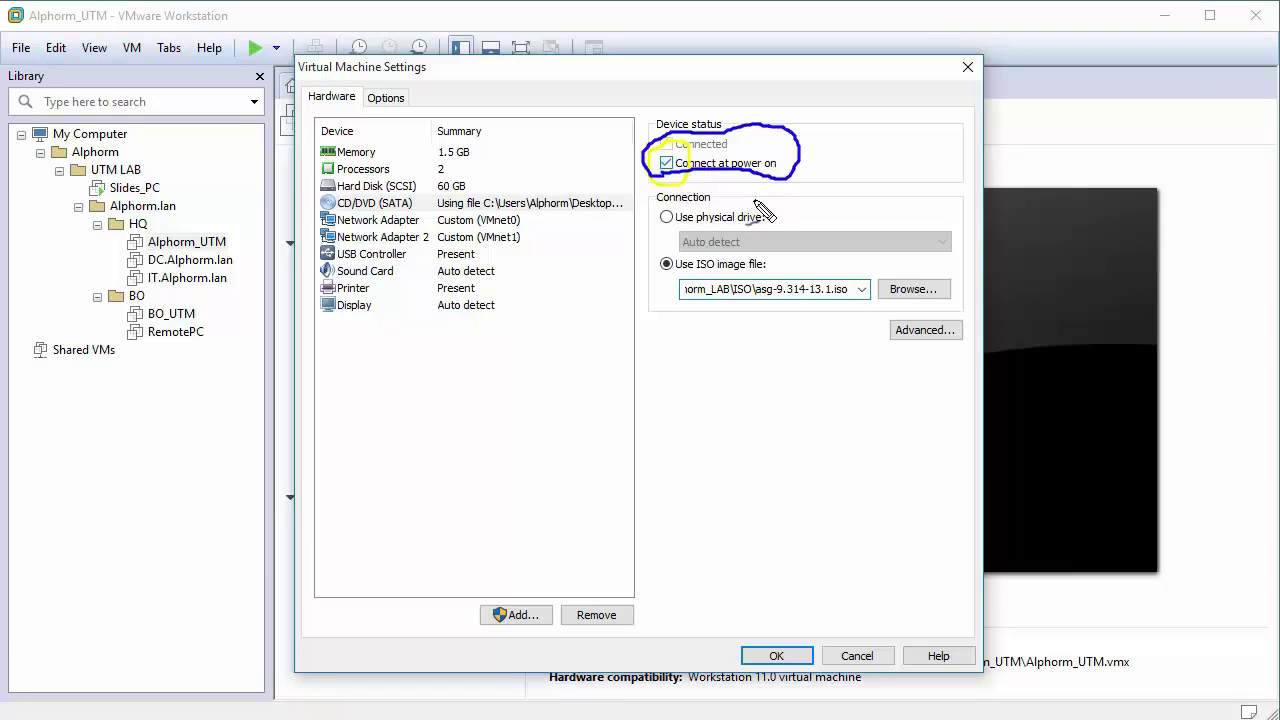
mouse_move(764, 310)
mouse_down()
mouse_move(848, 310)
mouse_move(822, 270)
mouse_move(762, 312)
mouse_up()
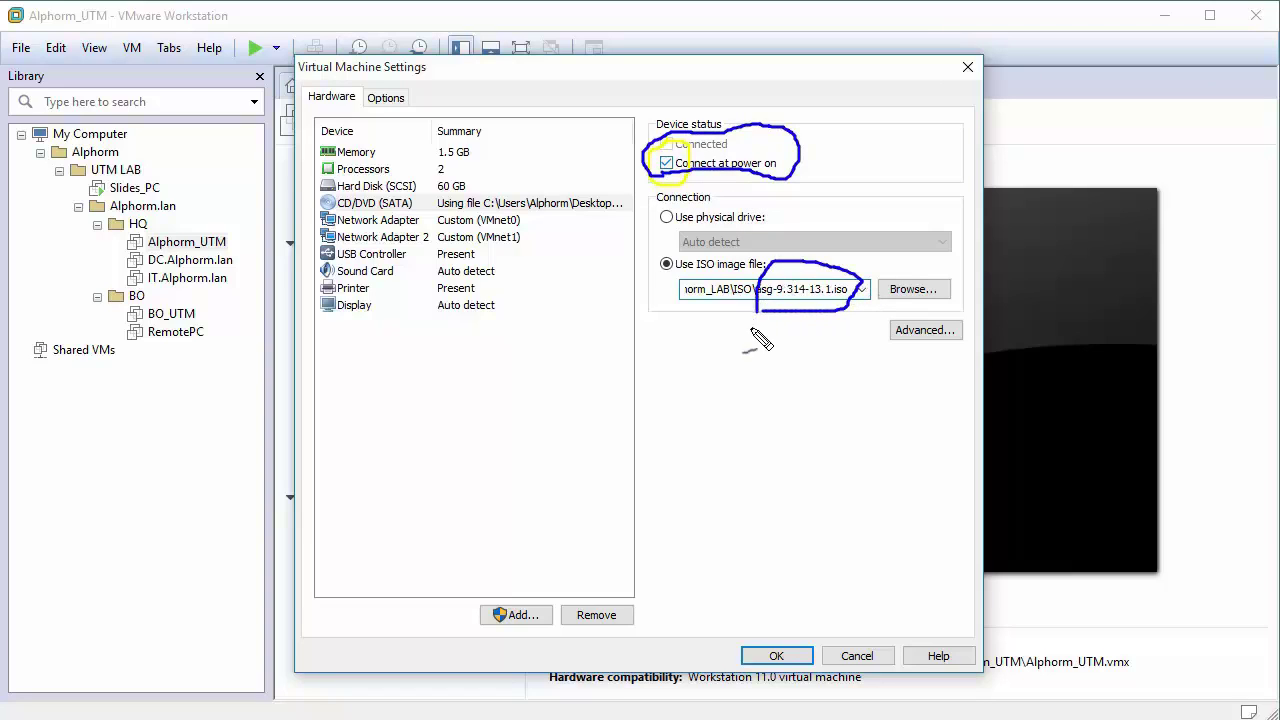
key(Escape)
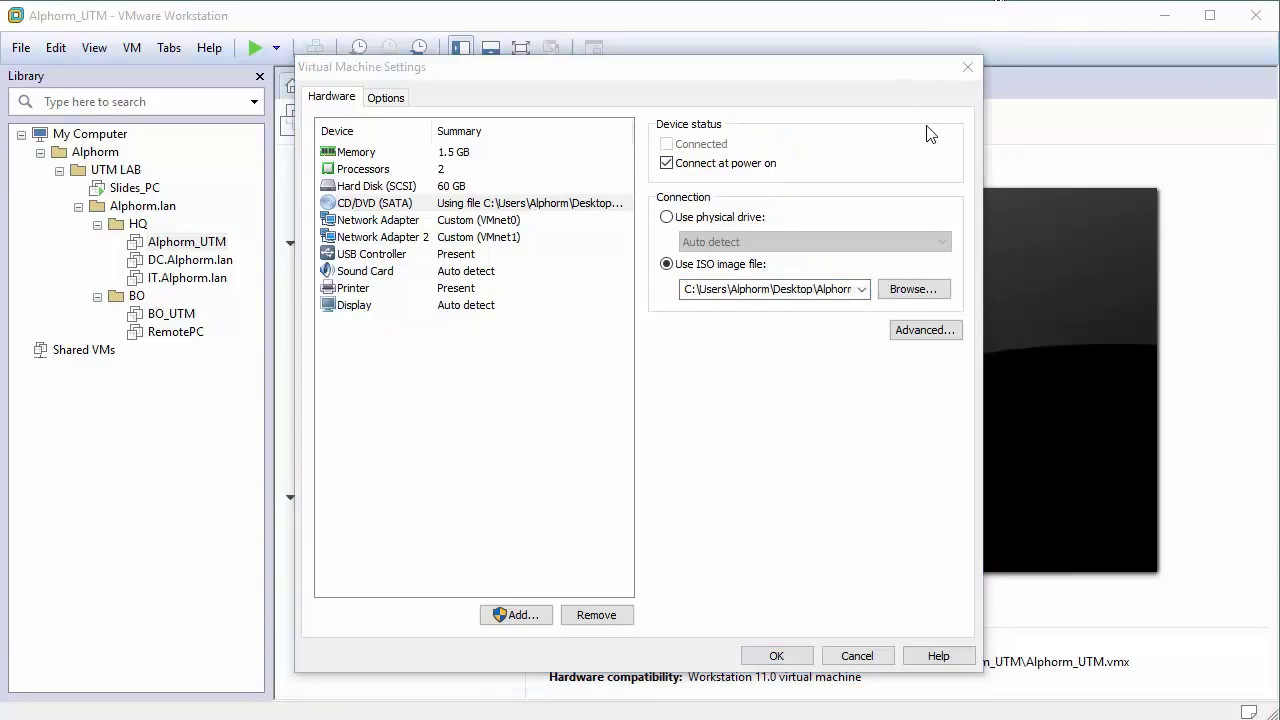
click(967, 67)
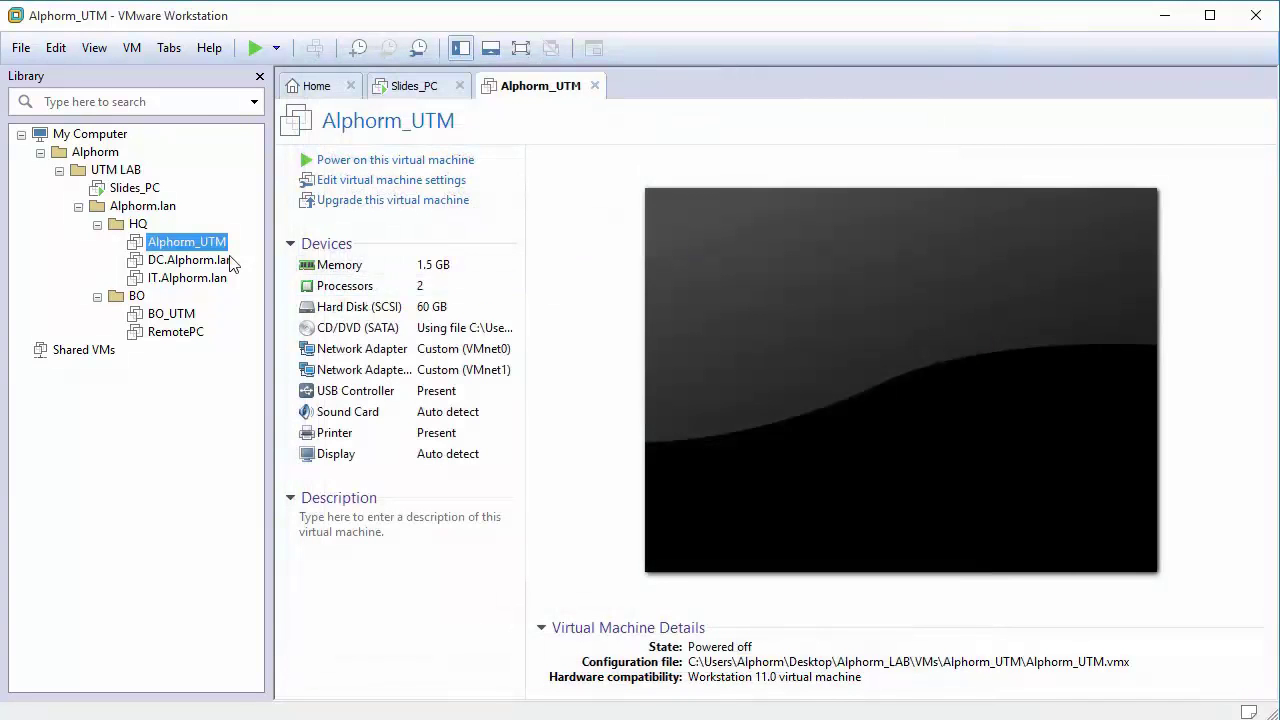
Step: Power on the Alphorm_UTM virtual machine and show it in full screen
click(366, 165)
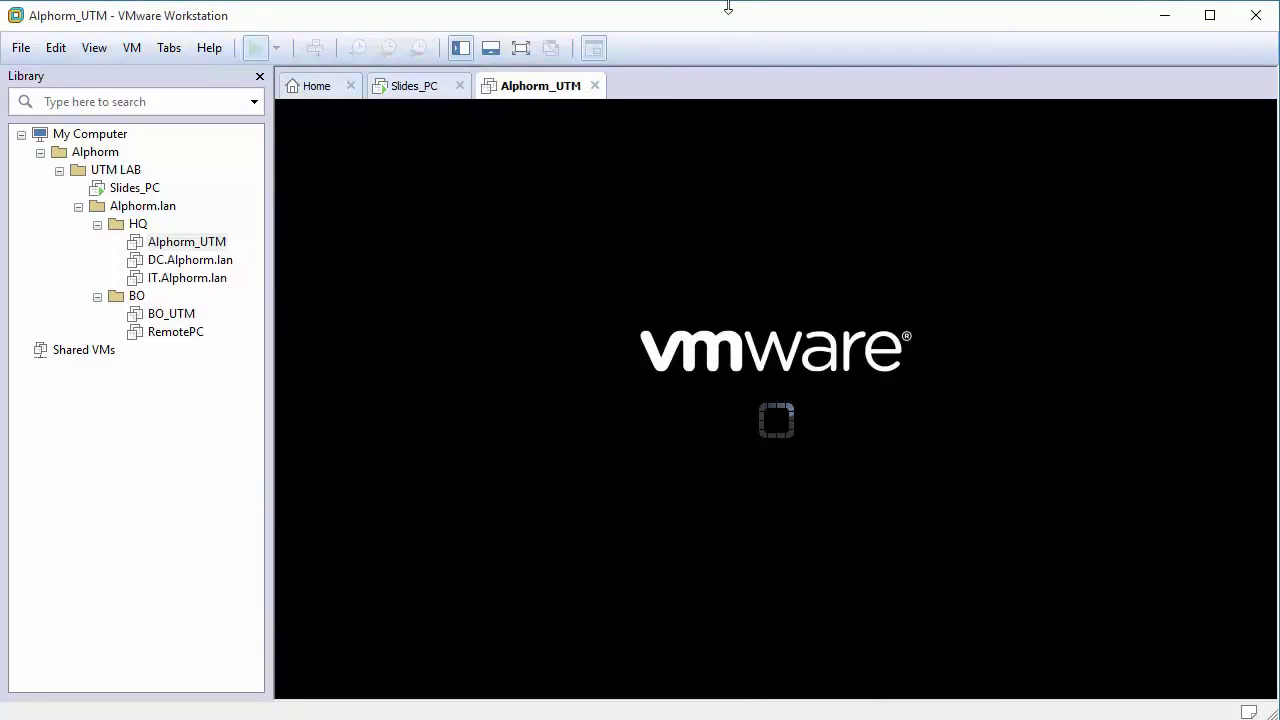
key(ctrl+alt+Return)
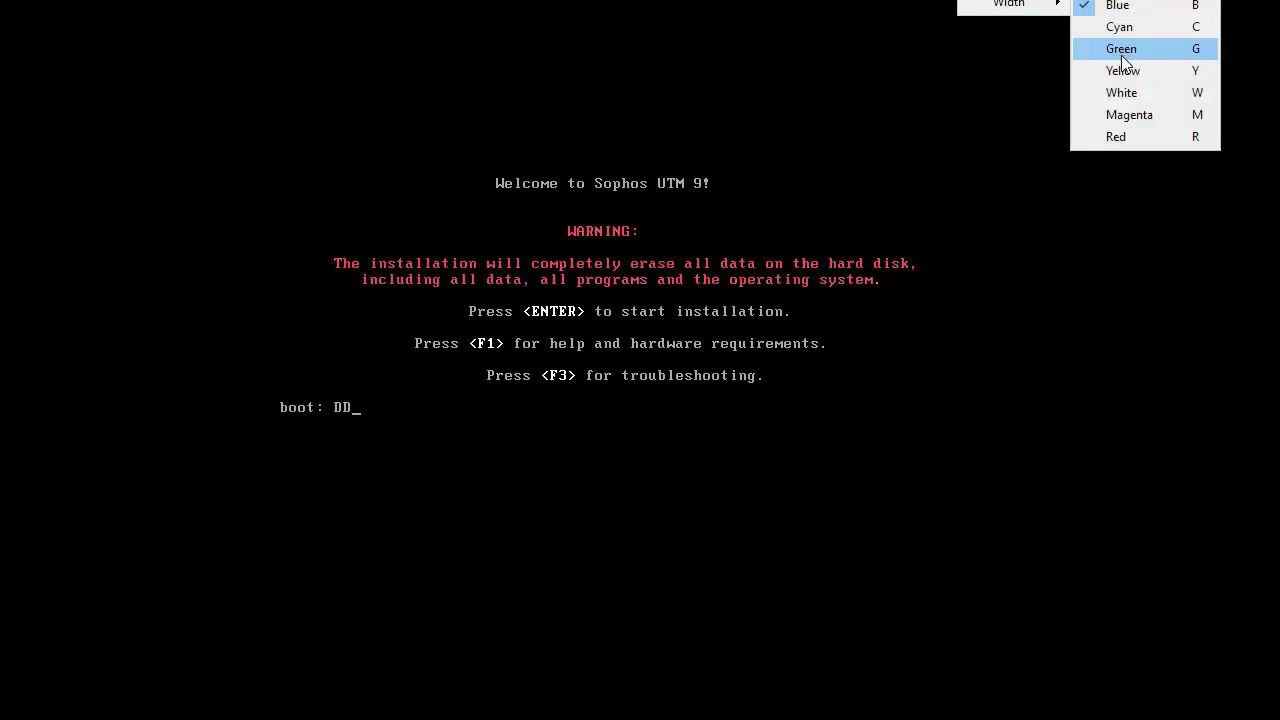
click(1120, 49)
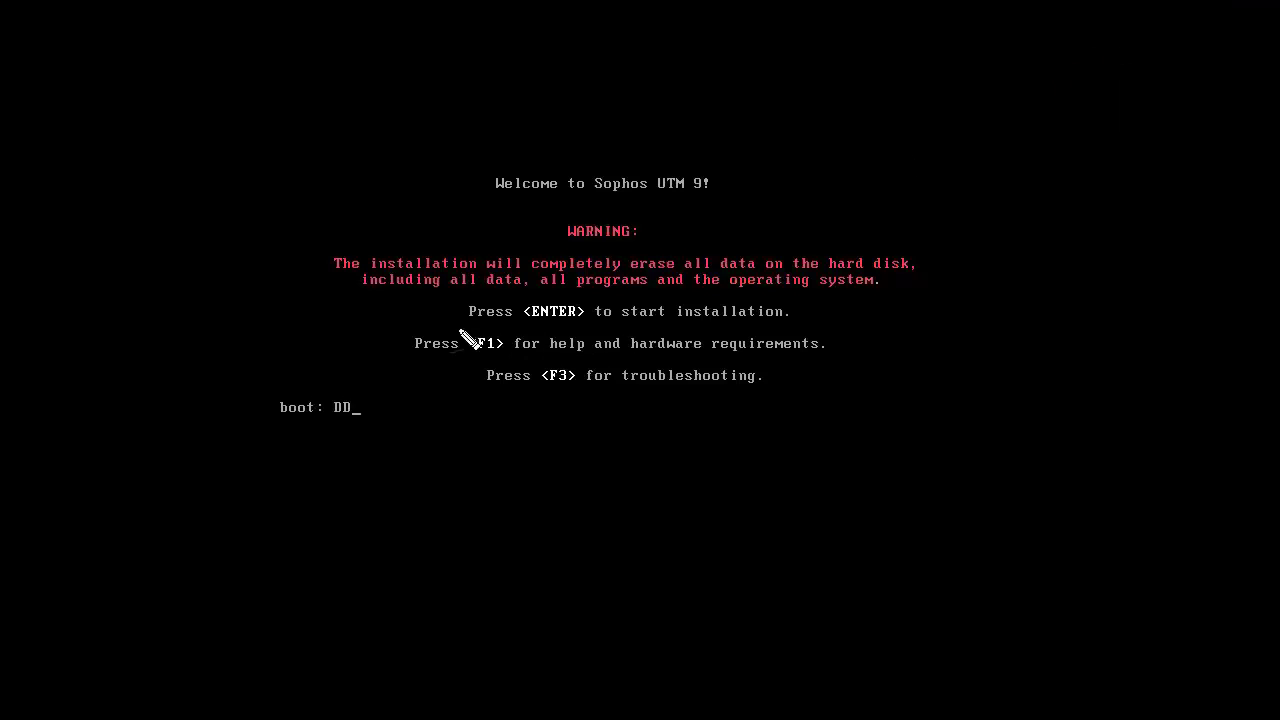
drag(524, 322, 566, 323)
right_click(1057, 0)
mouse_move(1056, 2)
click(1118, 71)
drag(520, 324, 566, 325)
drag(469, 358, 792, 356)
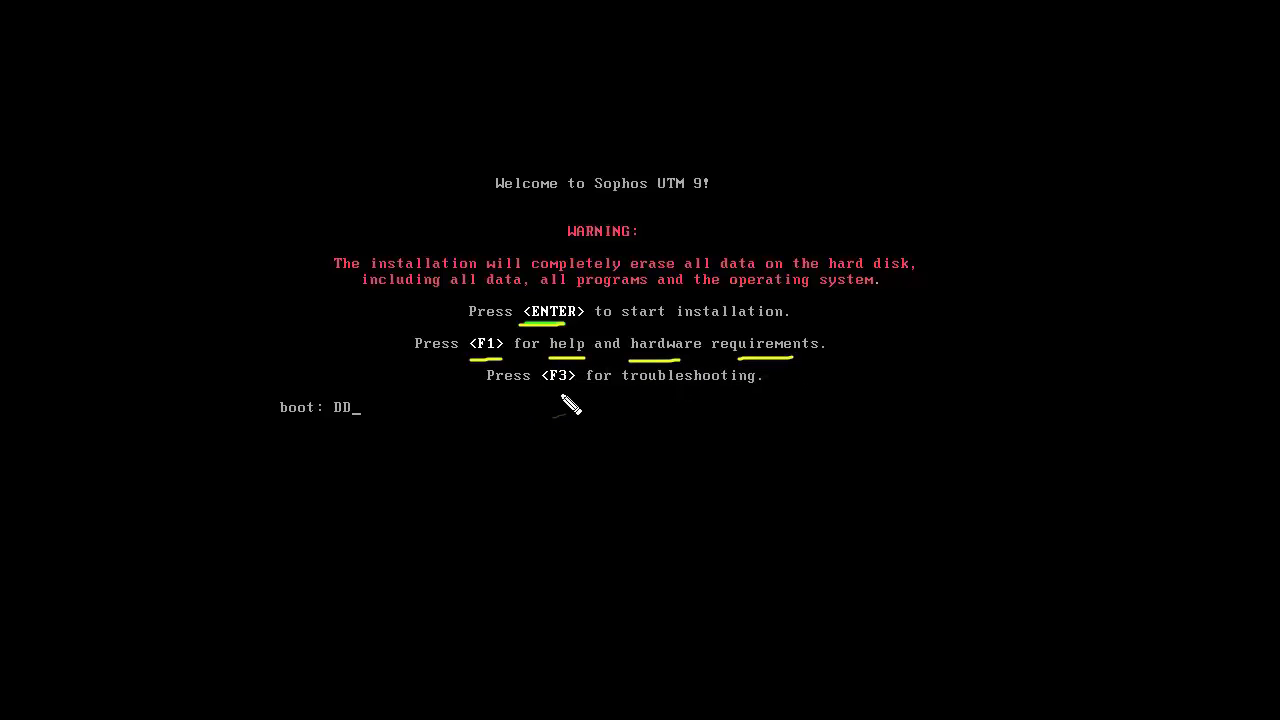
drag(539, 392, 584, 392)
right_click(924, 2)
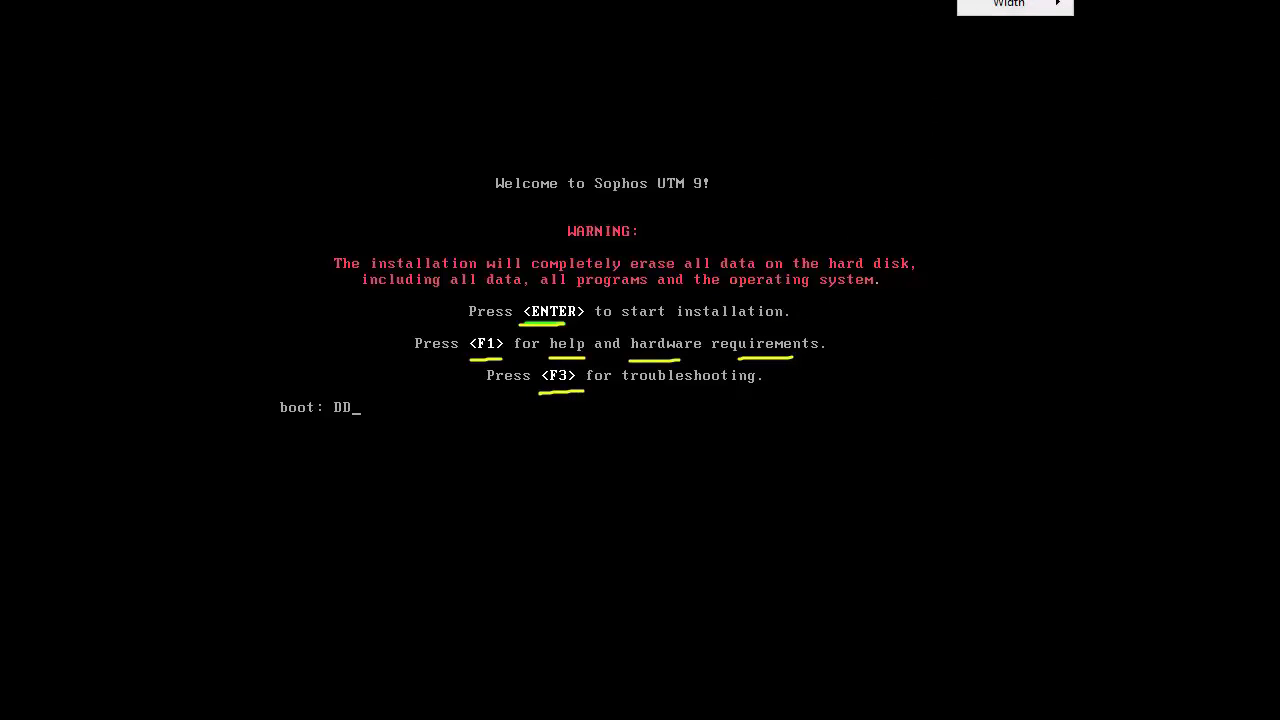
click(1123, 32)
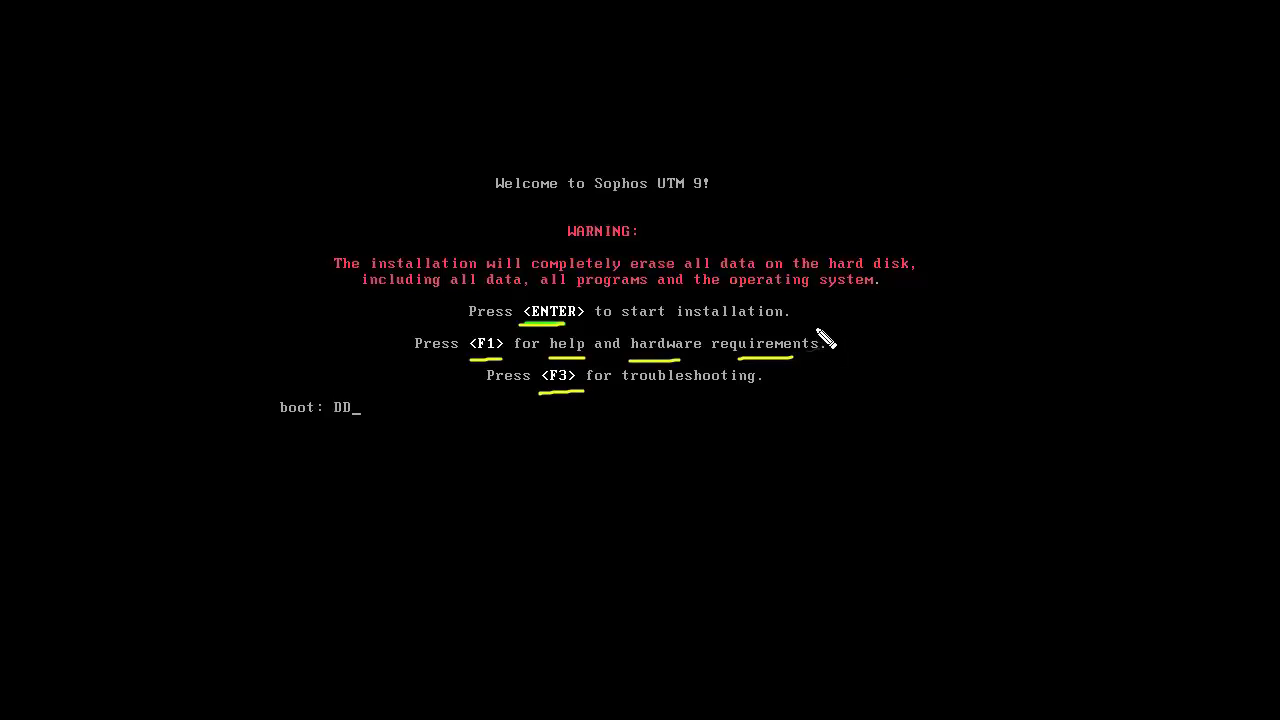
drag(790, 308, 855, 296)
drag(678, 323, 762, 327)
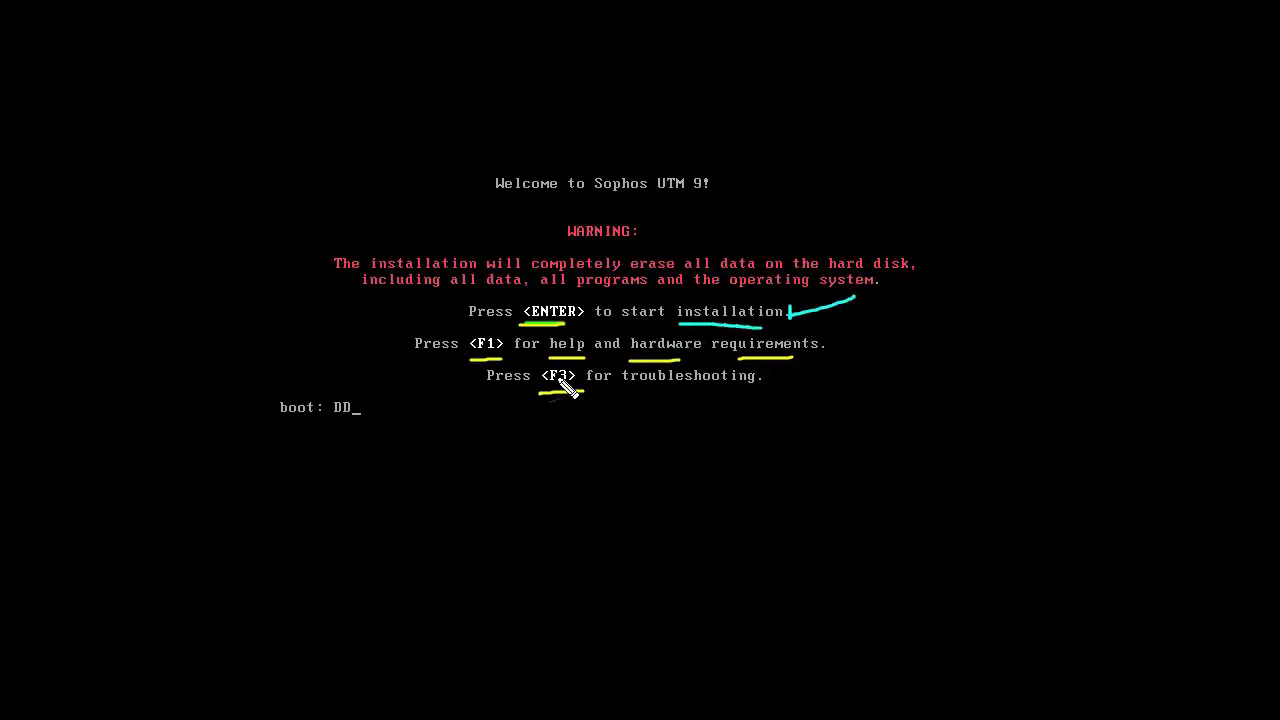
Step: Start the Sophos UTM installation from the boot prompt and continue past the installer's introduction
click(457, 432)
key(Return)
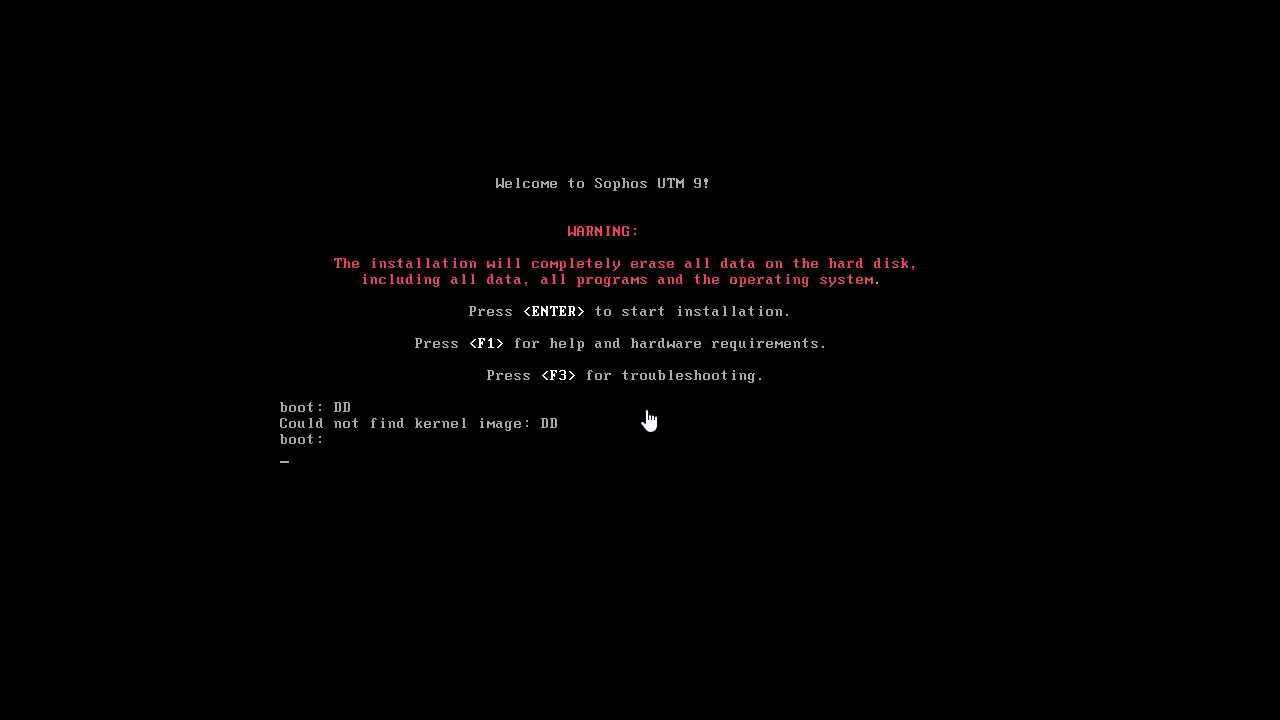
key(Return)
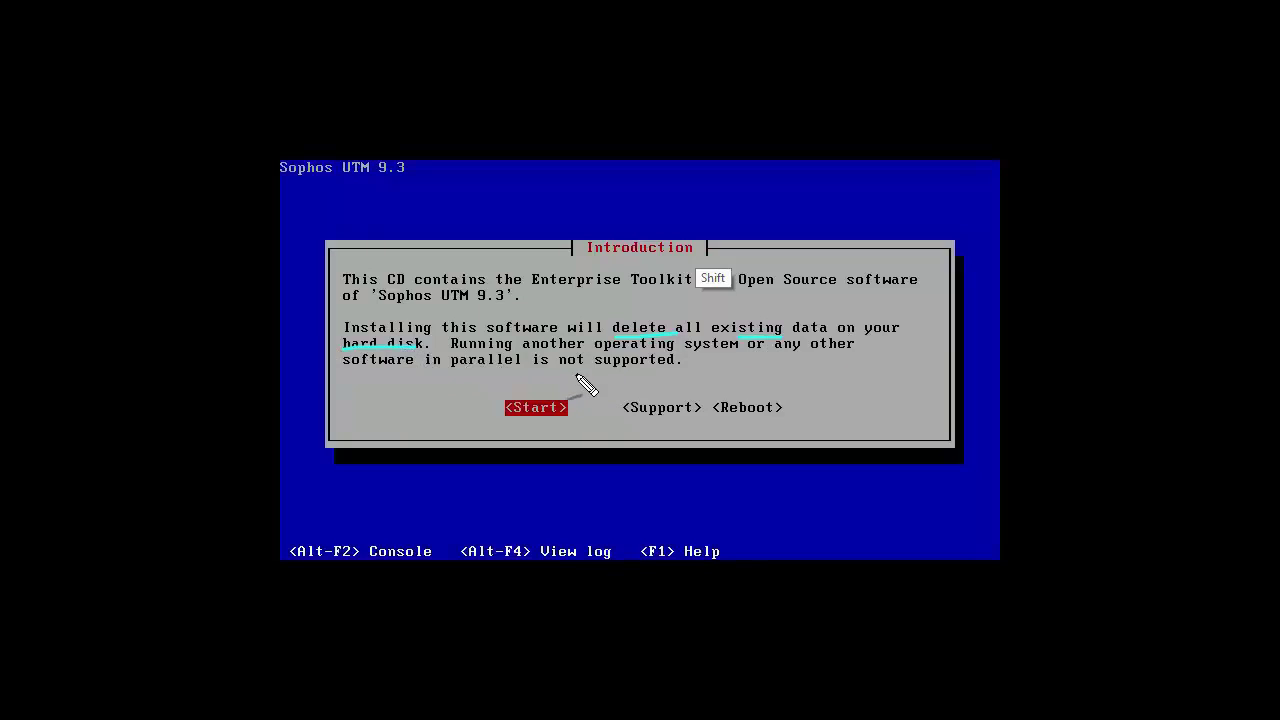
key(Return)
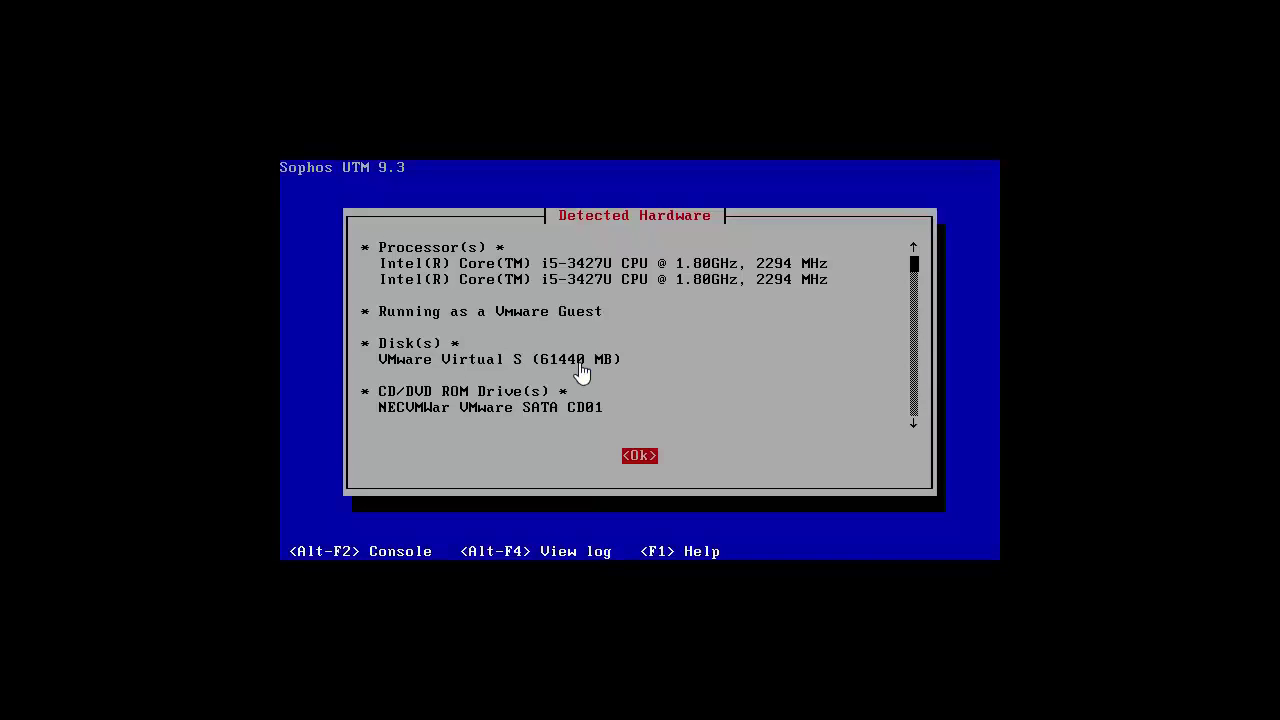
Step: Examine the processors, disk and CD/DVD drive in the installer's detected hardware list
key(Tab)
key(Down)
key(Down)
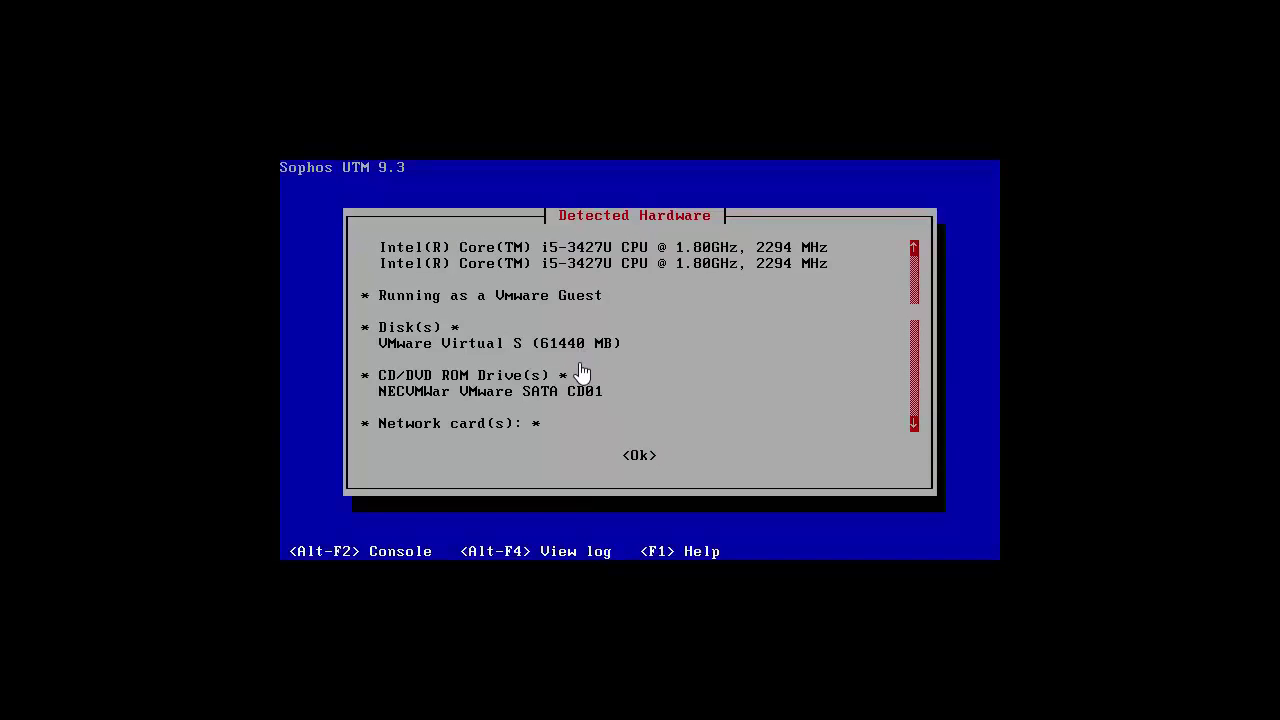
key(Up)
key(Up)
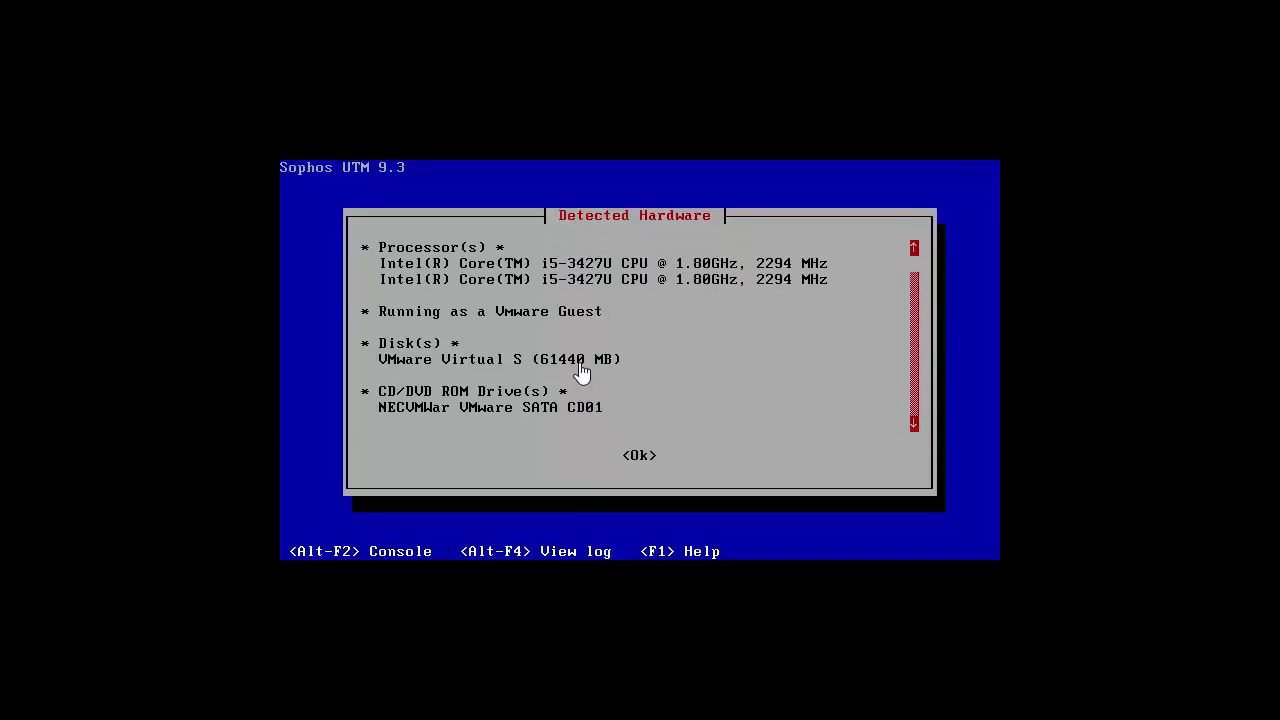
key(shift)
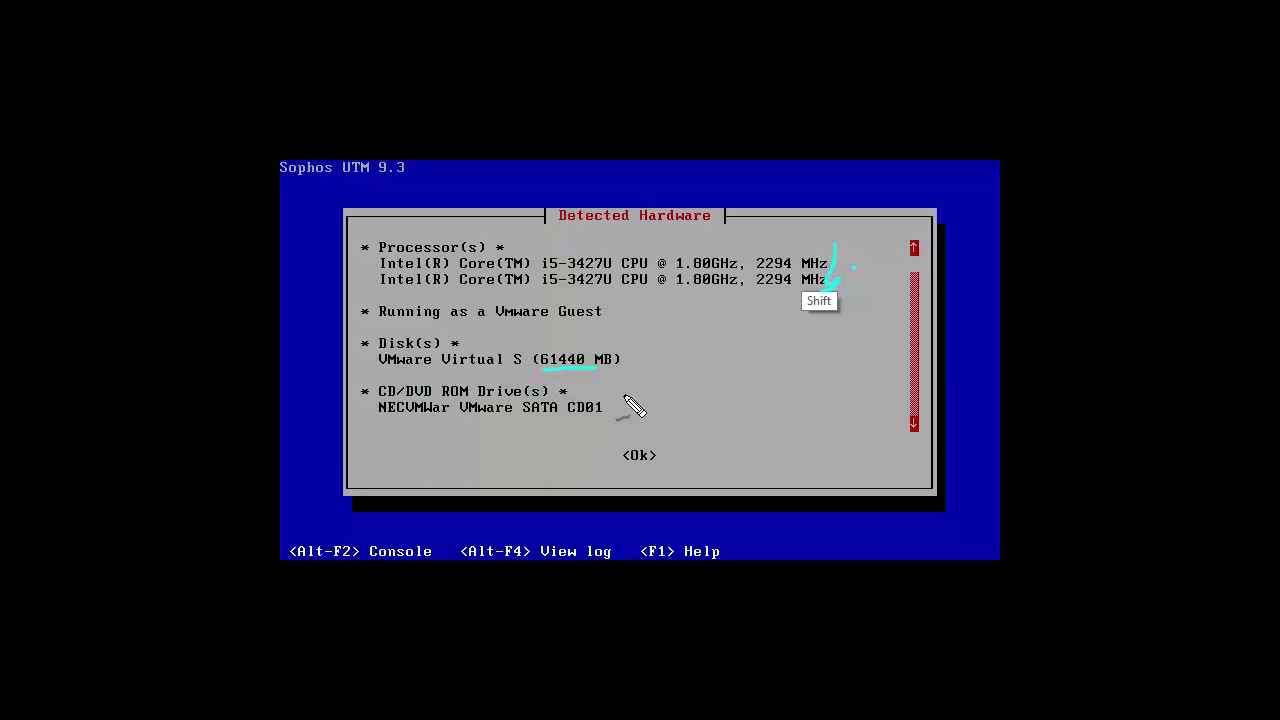
drag(607, 392, 640, 393)
key(Escape)
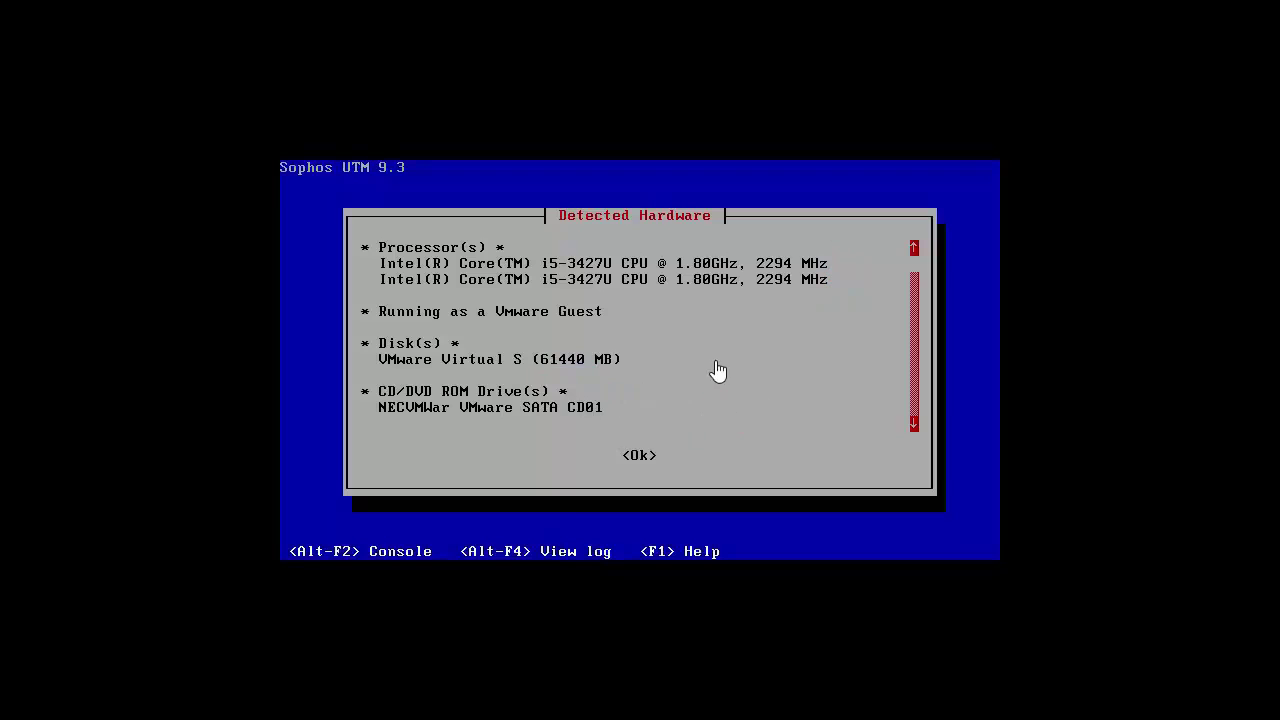
Step: Check the network cards at the end of the detected hardware list and accept the list
key(Down)
key(Down)
key(Down)
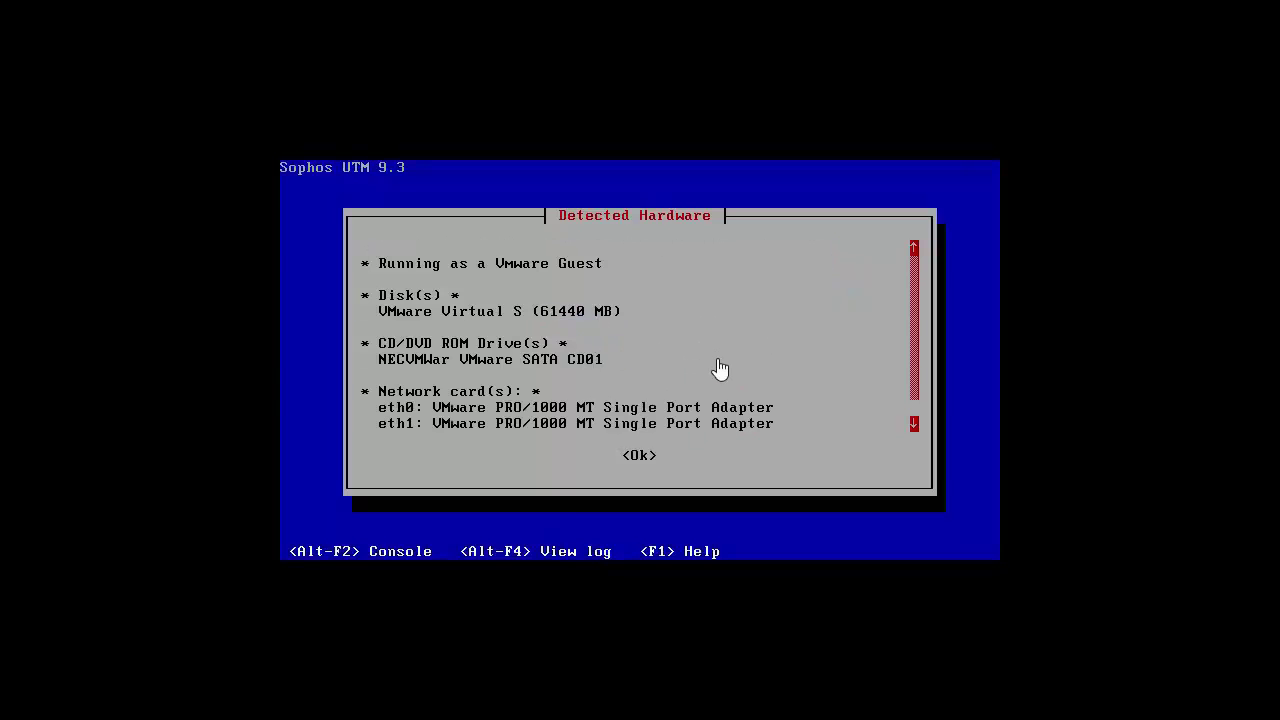
key(shift)
mouse_move(774, 385)
mouse_down()
mouse_move(781, 424)
mouse_move(764, 436)
mouse_up()
drag(532, 384, 563, 378)
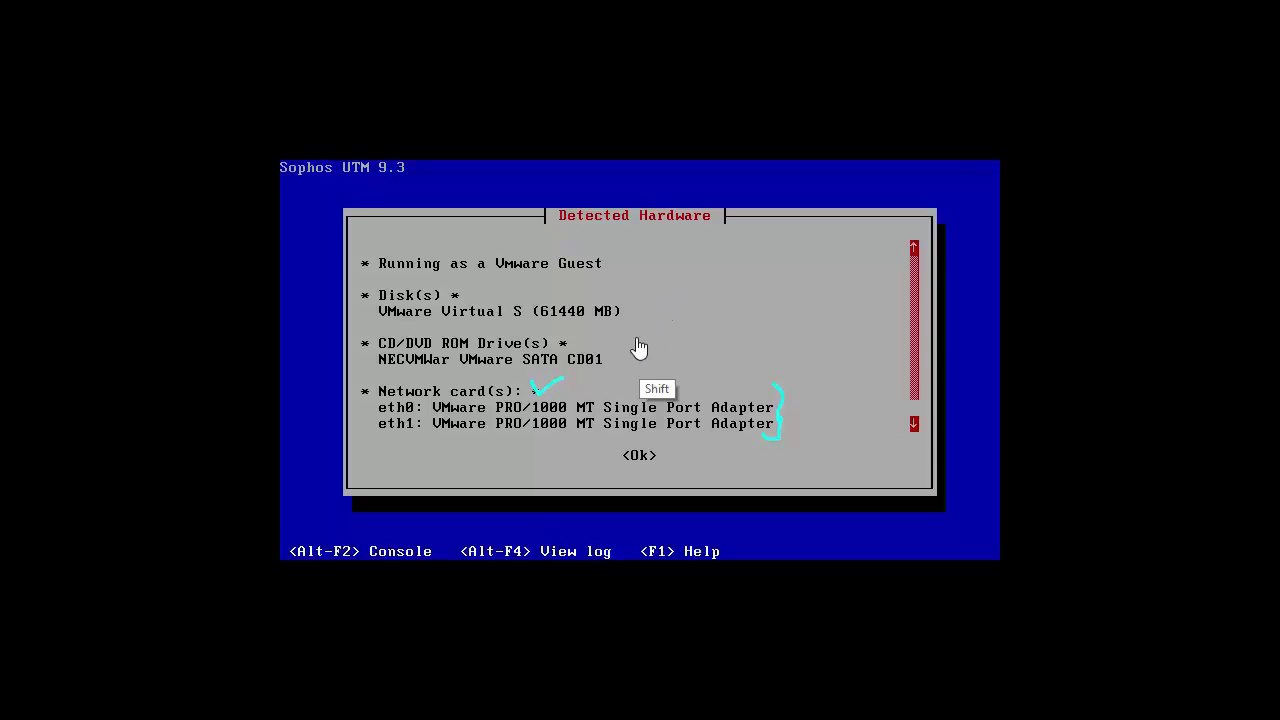
key(Tab)
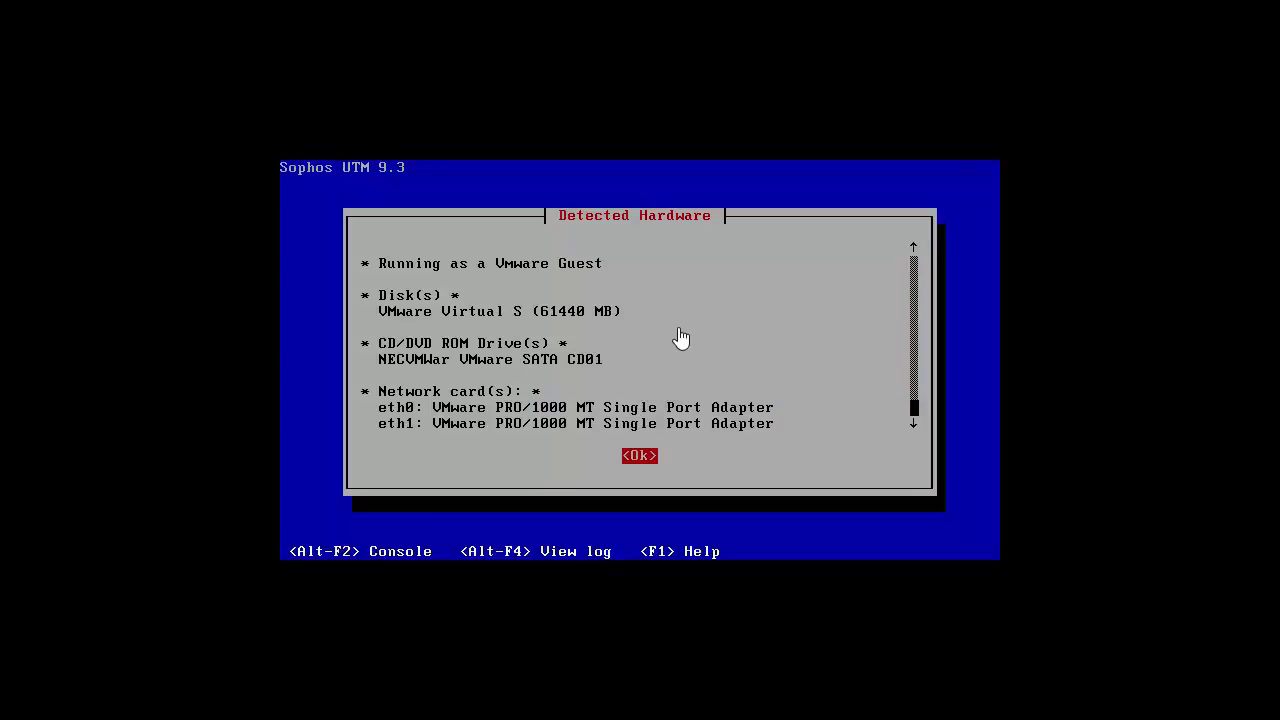
key(Return)
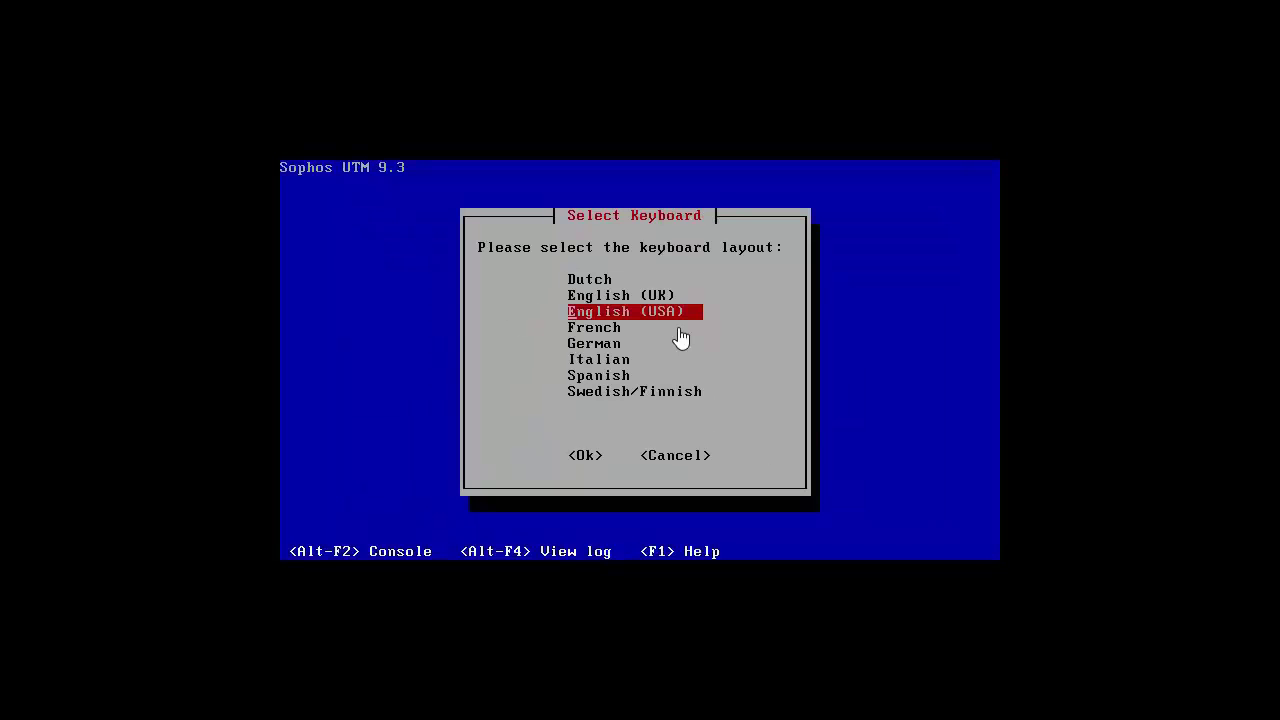
Step: Set the keyboard layout to French and complete the time zone selection to reach the date and time settings
key(Down)
key(Return)
key(Return)
key(Down)
key(Down)
key(Down)
key(Return)
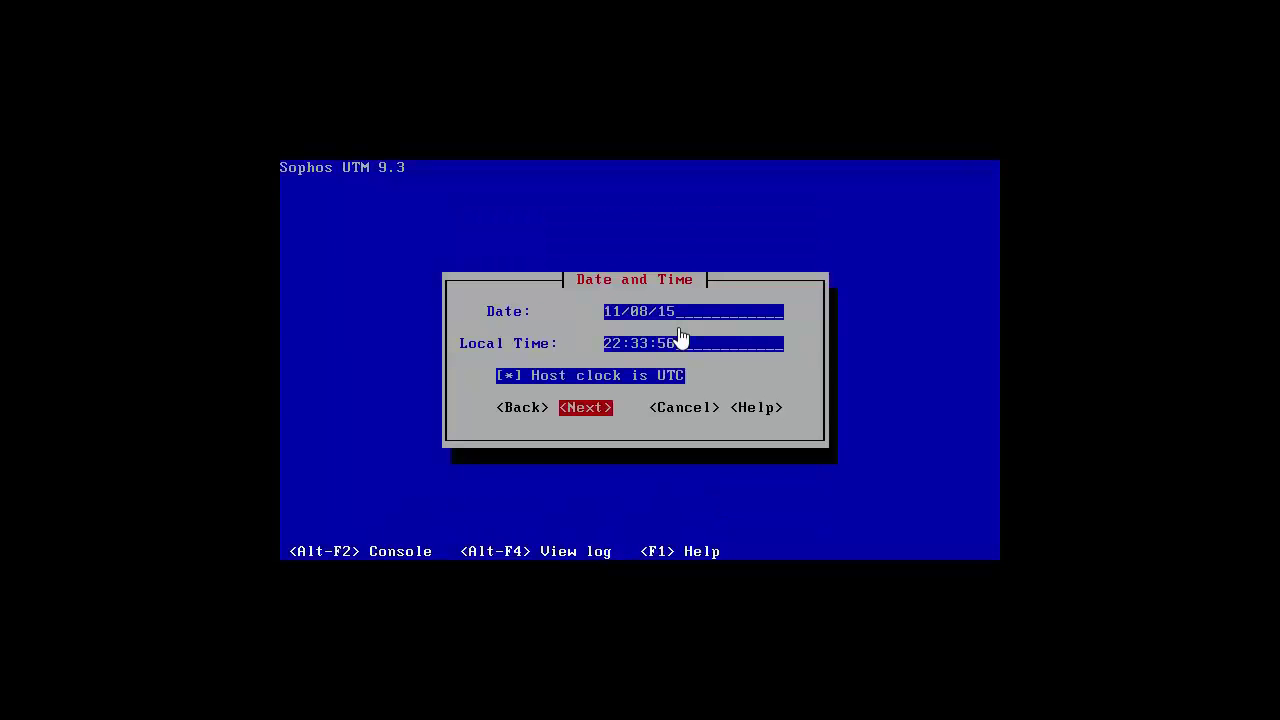
Step: Accept the prefilled date and local time with the host clock treated as UTC
key(Tab)
key(Tab)
key(Tab)
key(Return)
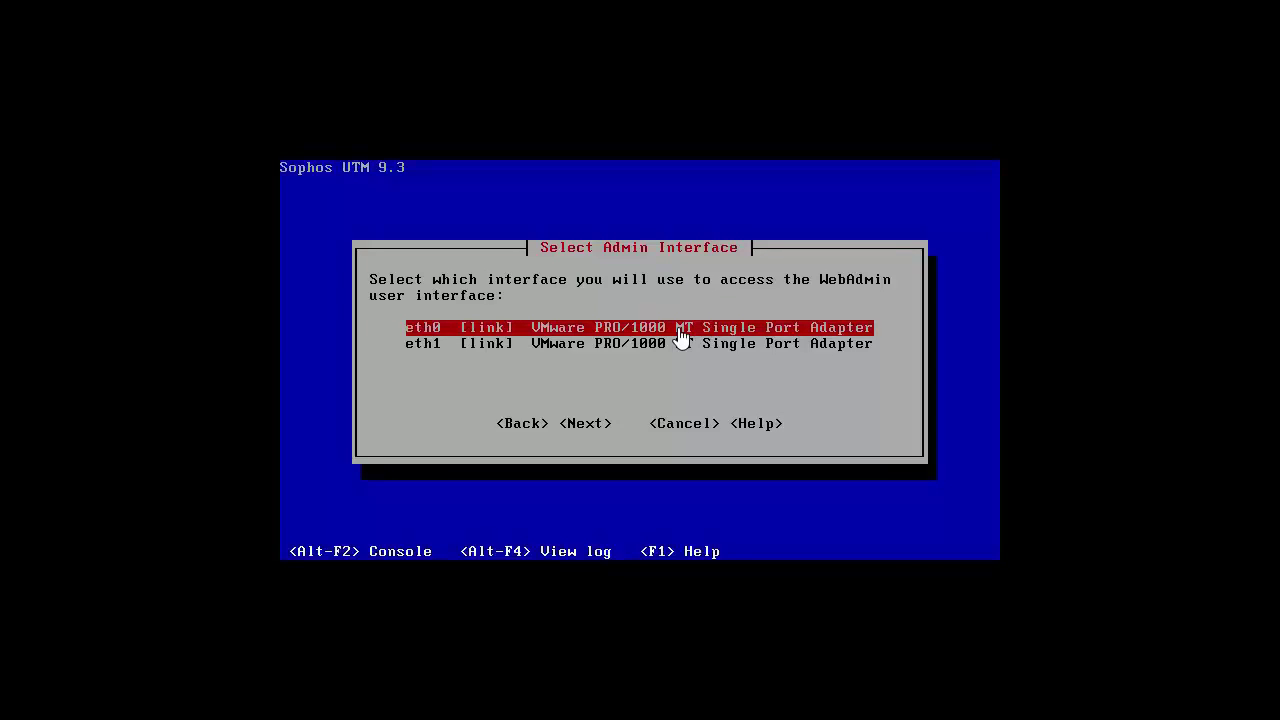
Step: Choose eth0 as the interface for accessing the WebAdmin user interface
key(shift)
click(390, 326)
drag(387, 341, 392, 365)
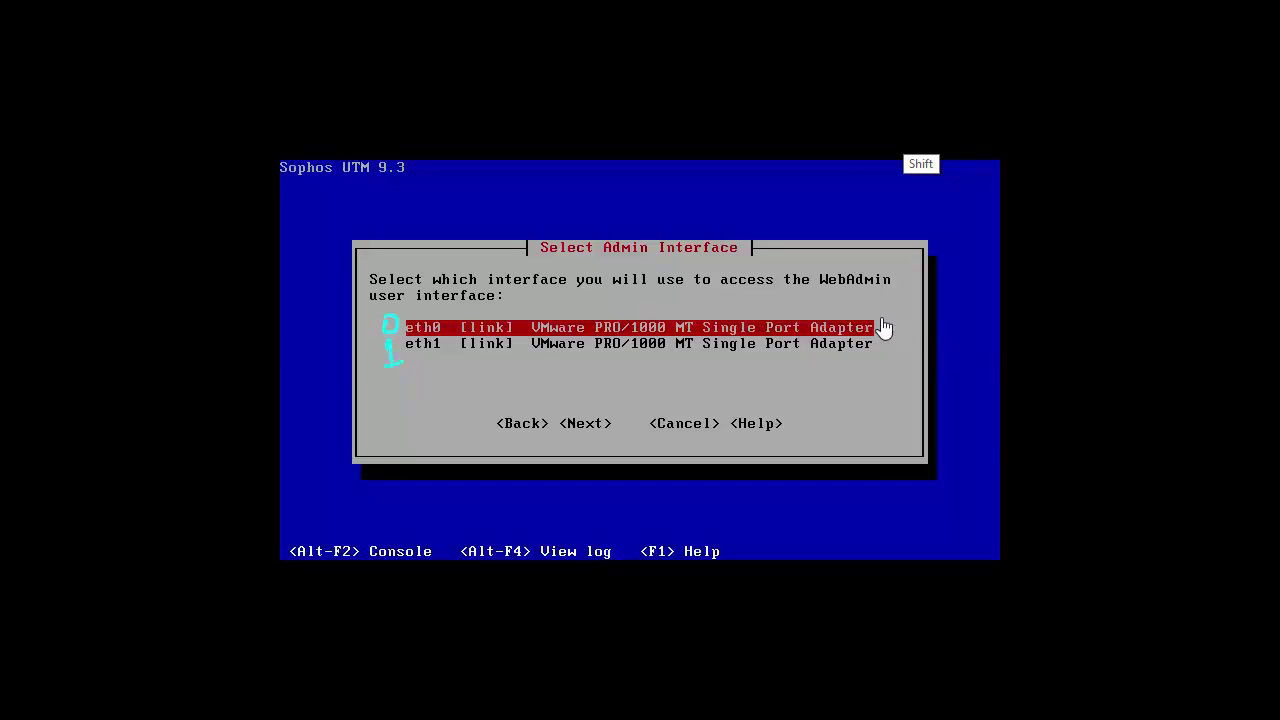
drag(878, 321, 912, 302)
drag(896, 330, 903, 335)
key(Return)
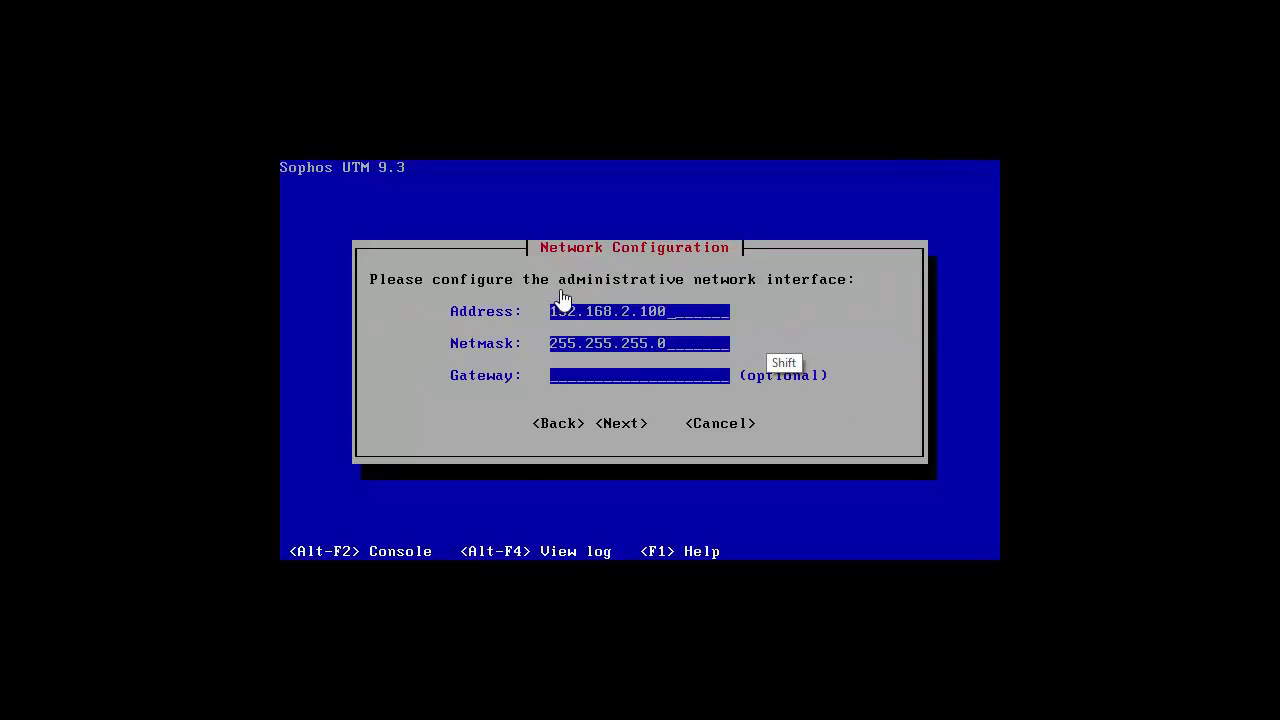
mouse_move(550, 300)
mouse_down()
mouse_move(549, 283)
mouse_move(648, 303)
mouse_move(671, 286)
mouse_move(731, 314)
mouse_move(709, 294)
mouse_move(742, 308)
mouse_move(818, 282)
mouse_move(805, 312)
mouse_up()
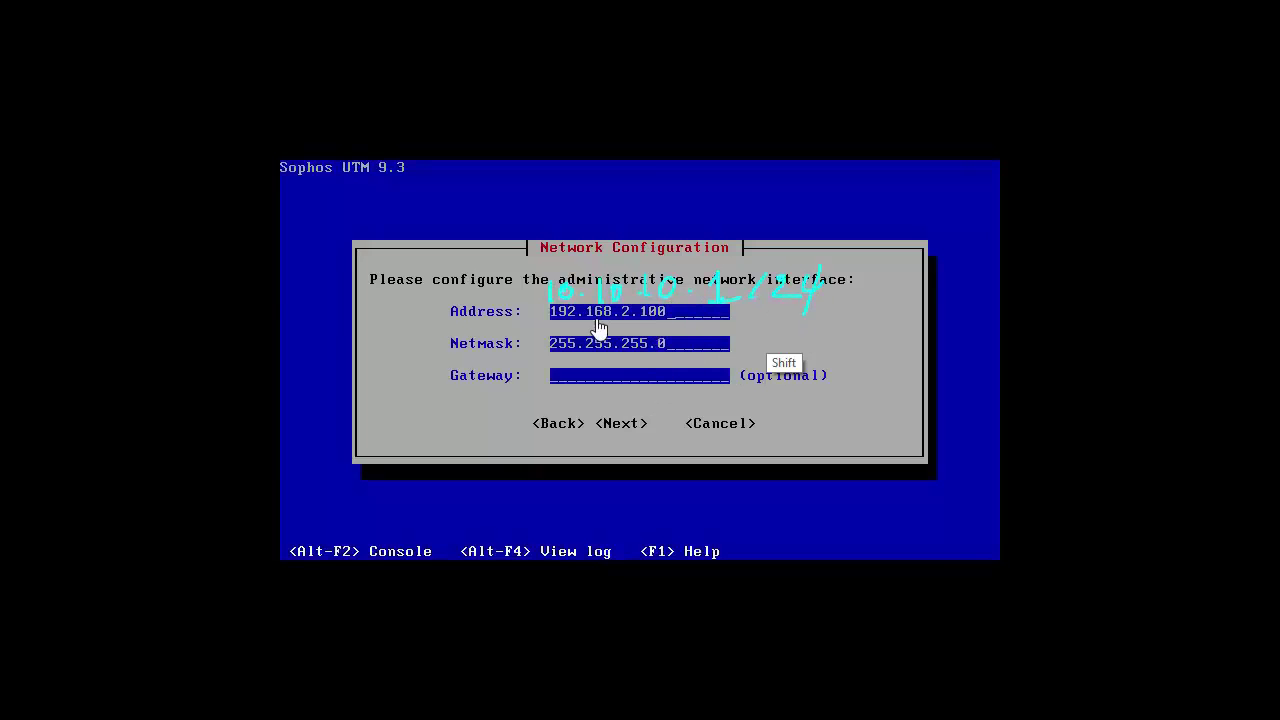
mouse_move(420, 312)
mouse_down()
mouse_move(442, 304)
mouse_move(430, 349)
mouse_move(447, 326)
mouse_up()
drag(443, 367, 452, 397)
drag(830, 364, 829, 396)
key(Escape)
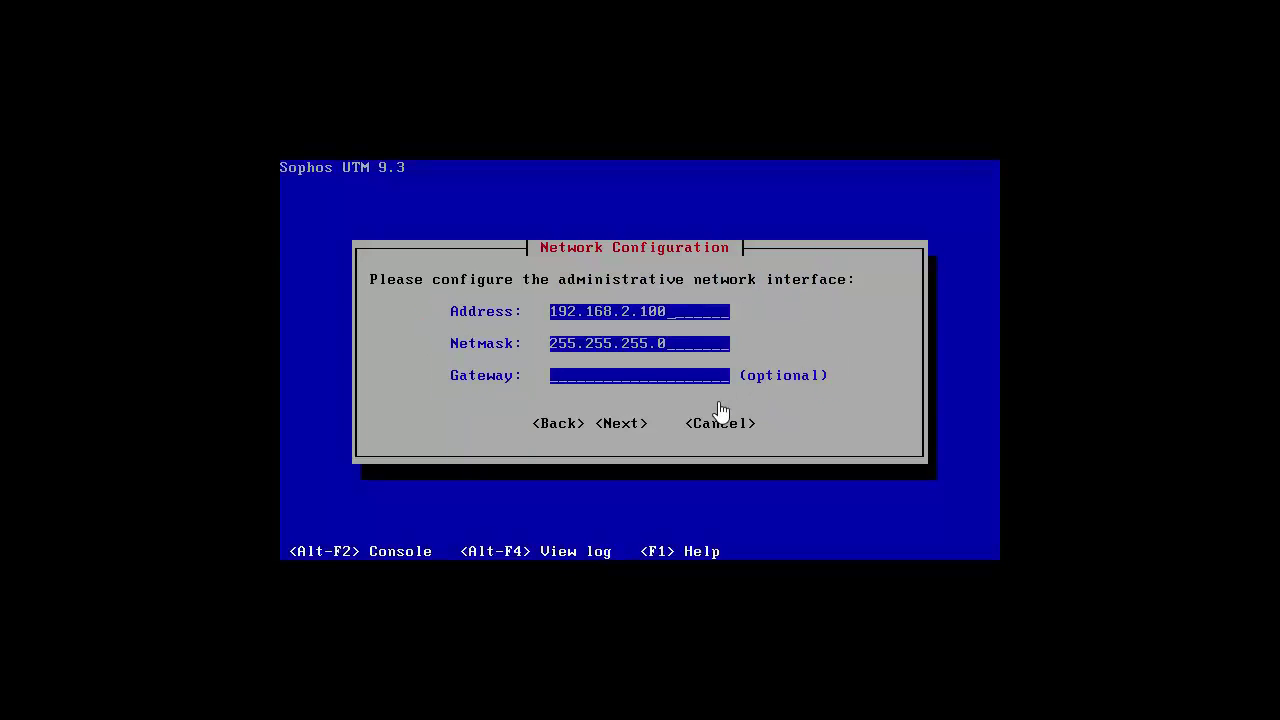
Step: Set the administrative interface's address to 10.10.10.1 with netmask 255.255.255.0 and no gateway, and continue
key(BackSpace)
key(BackSpace)
key(BackSpace)
key(BackSpace)
key(BackSpace)
key(BackSpace)
key(BackSpace)
key(BackSpace)
key(BackSpace)
key(BackSpace)
key(BackSpace)
key(Tab)
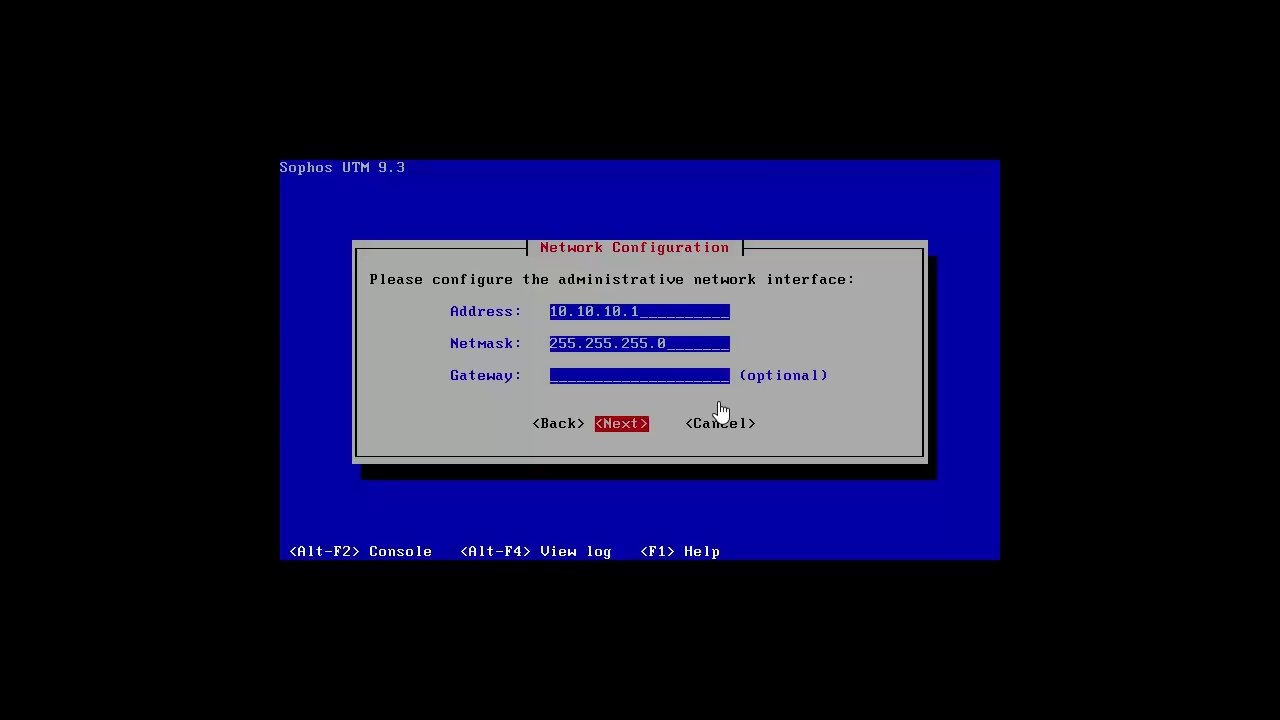
key(Return)
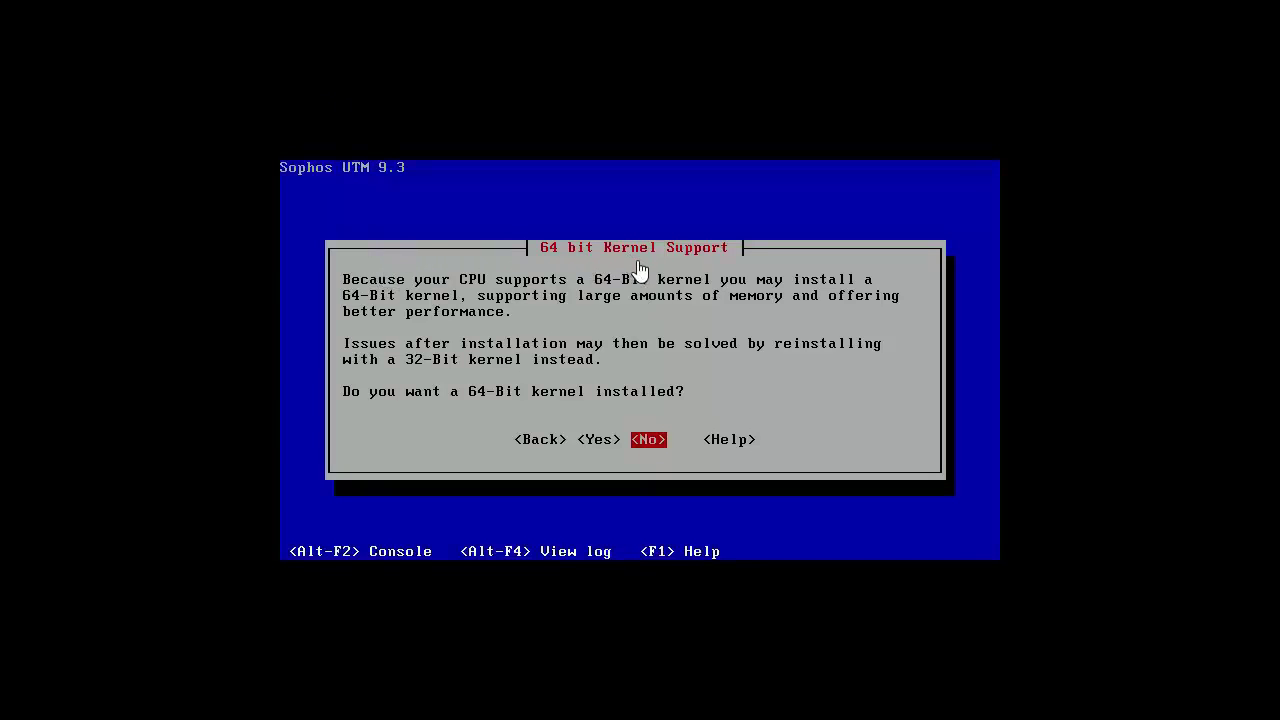
Step: Choose to install the 64-bit kernel and continue to the Enterprise Toolkit question
mouse_move(596, 270)
mouse_down()
mouse_move(688, 306)
mouse_move(707, 272)
mouse_move(598, 270)
mouse_up()
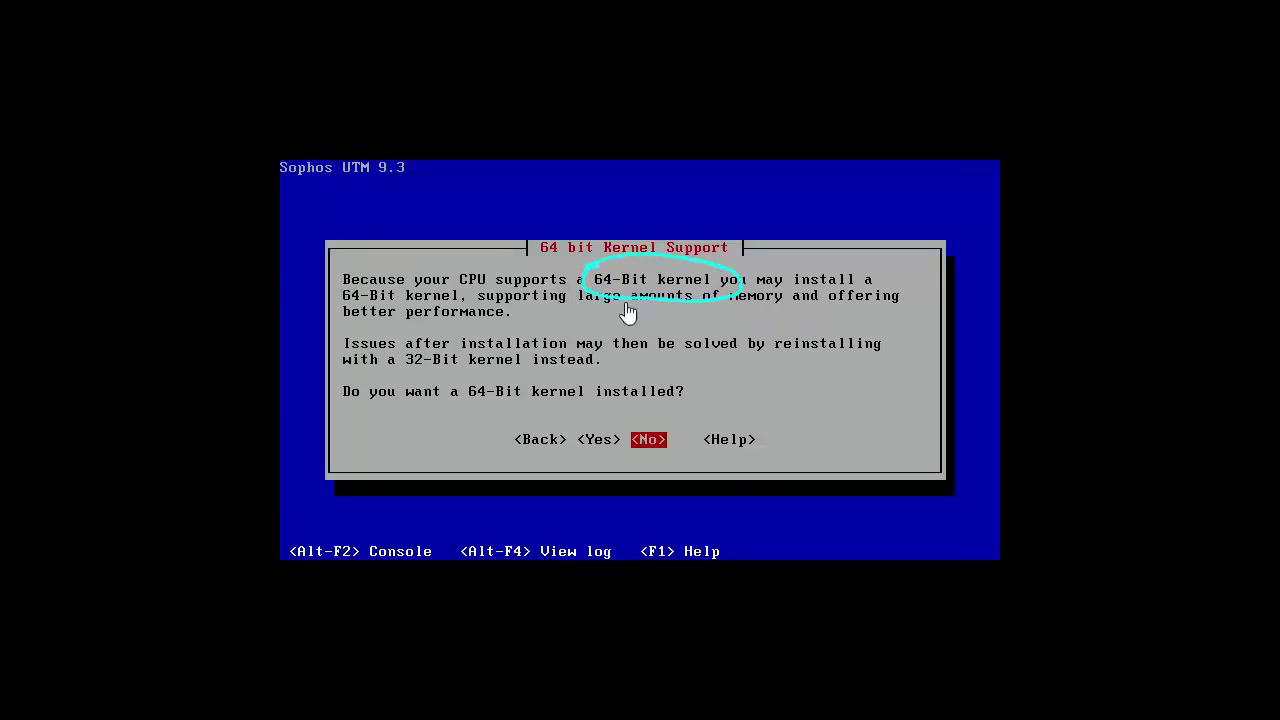
drag(342, 308, 402, 307)
drag(346, 324, 484, 321)
drag(594, 421, 640, 438)
drag(468, 404, 527, 402)
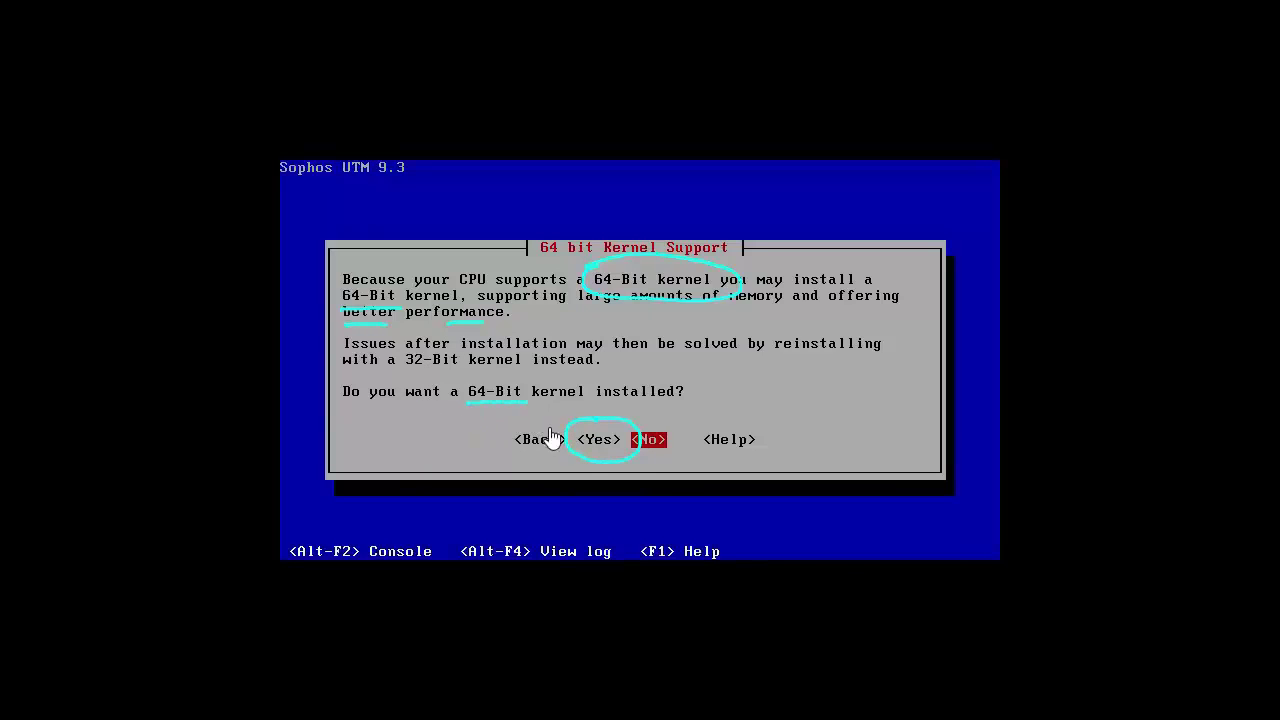
key(Escape)
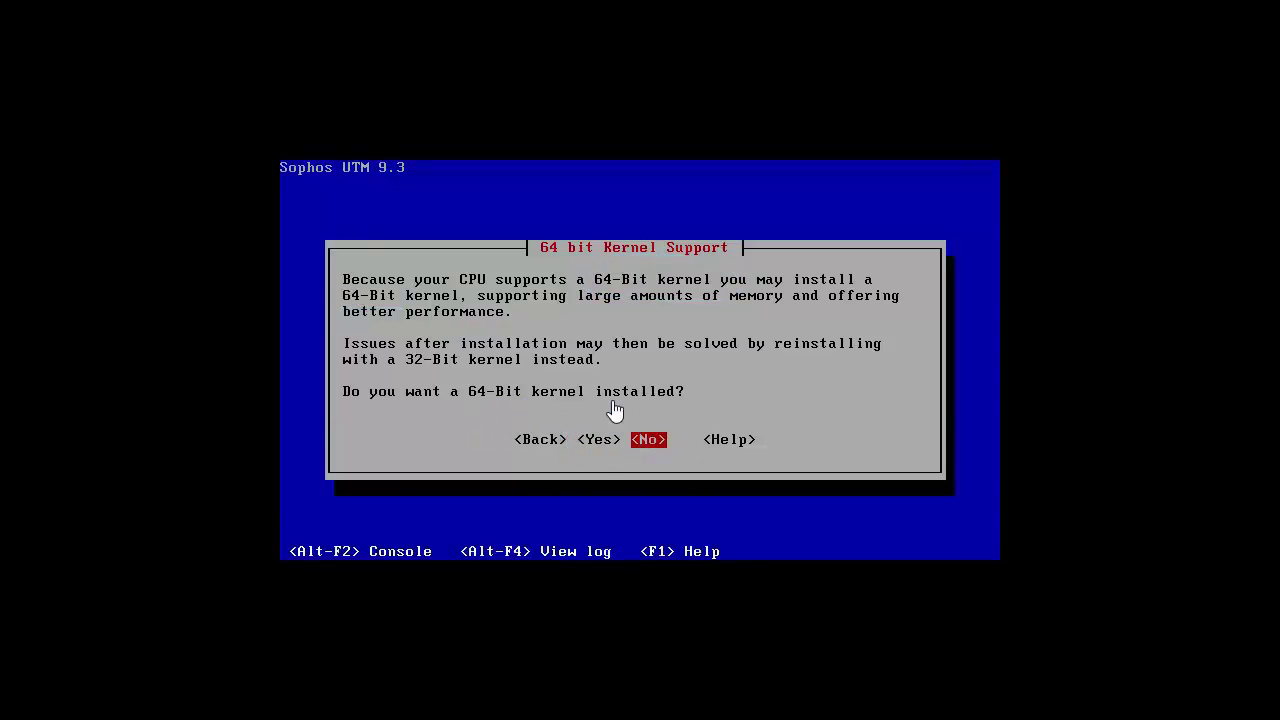
key(Left)
key(Return)
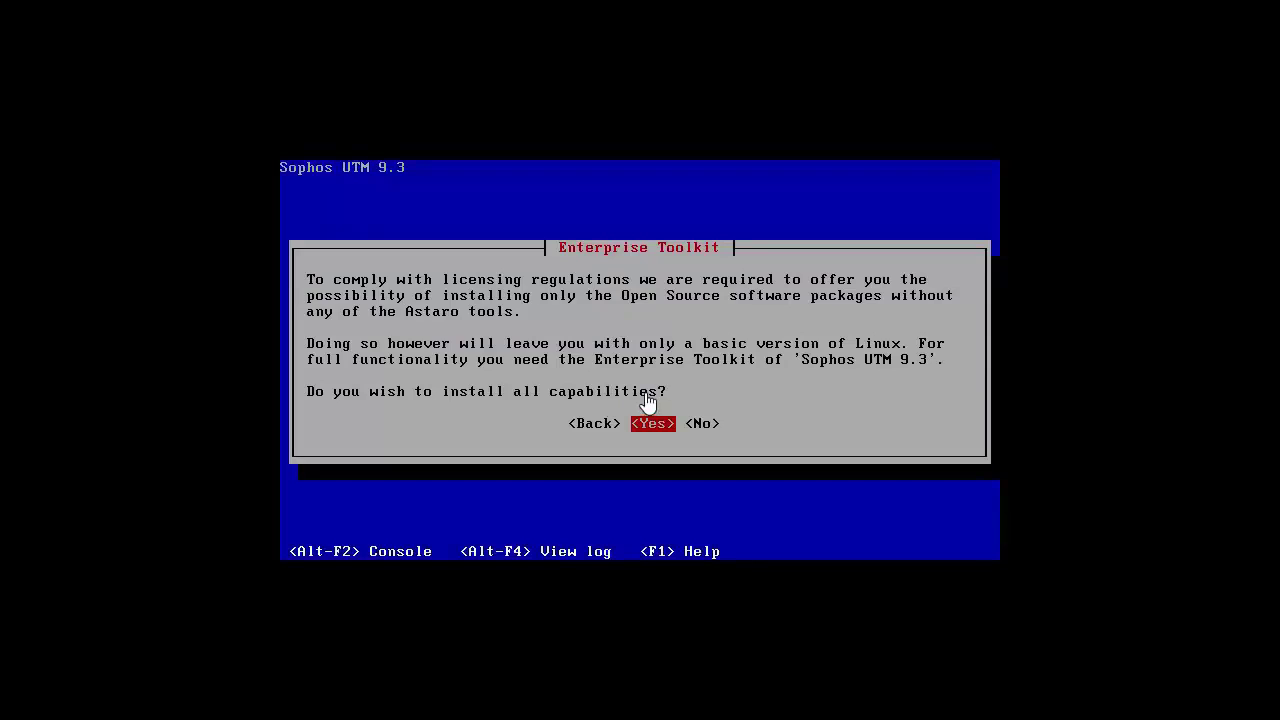
Step: Agree to install all capabilities, including the Enterprise Toolkit of Sophos UTM 9.3
key(shift)
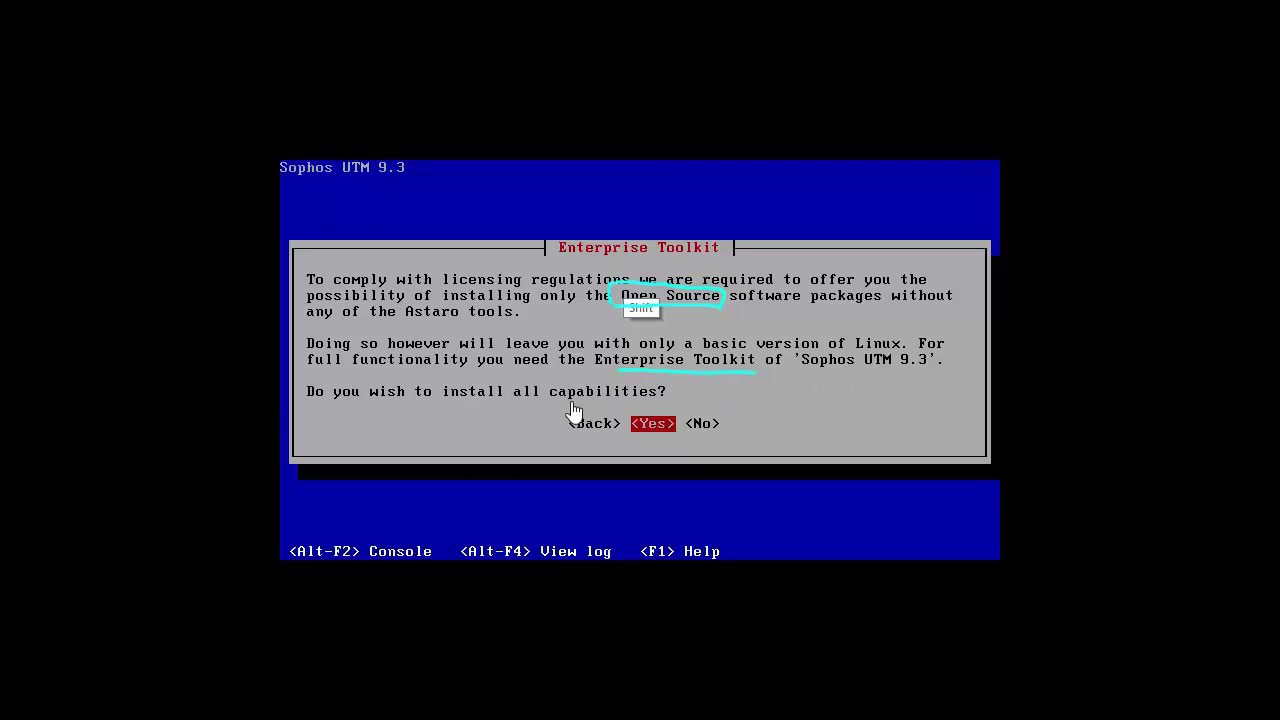
drag(511, 404, 650, 401)
key(Escape)
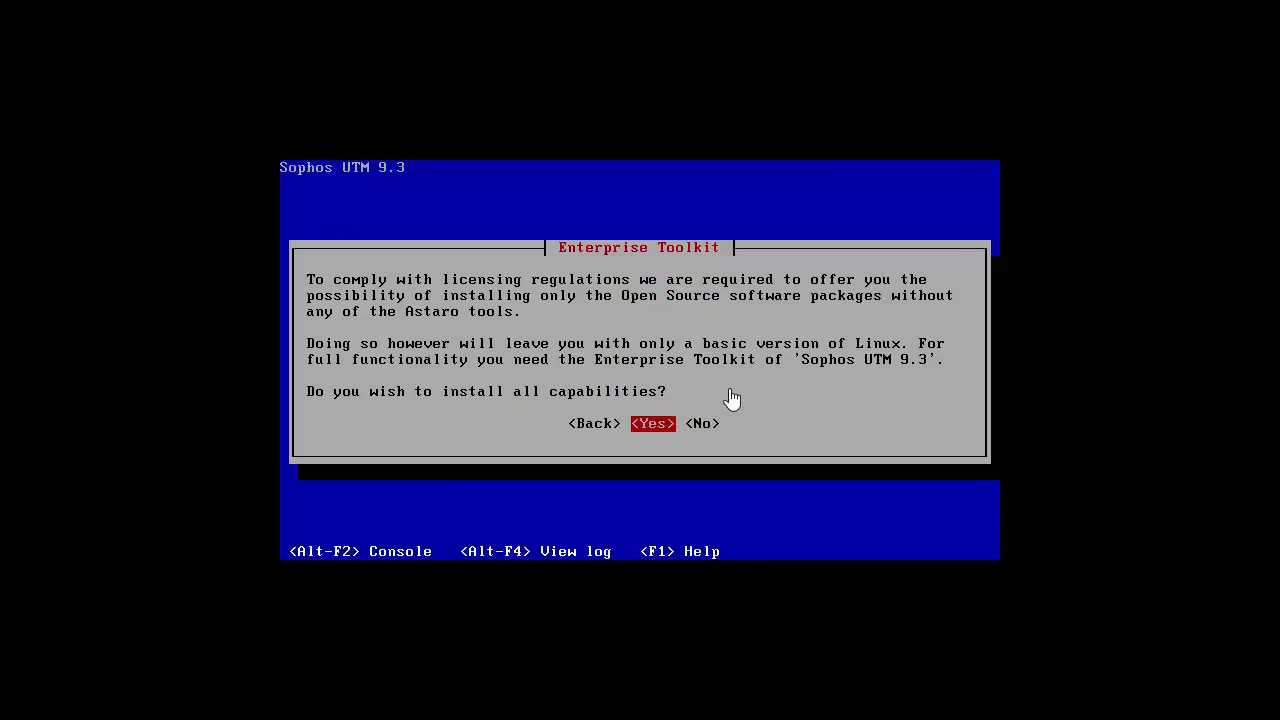
key(Return)
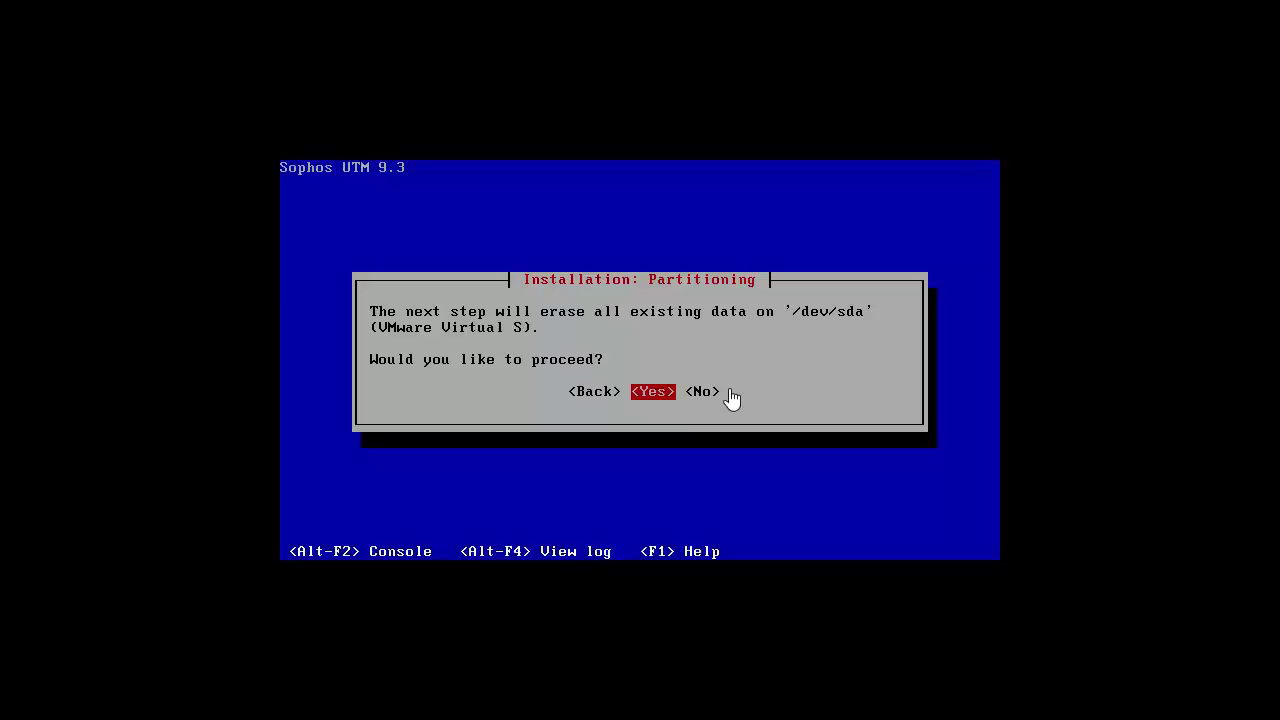
Step: Confirm erasing all existing data on /dev/sda so that partitioning and installation start
key(Left)
key(Right)
key(Right)
key(Left)
key(Return)
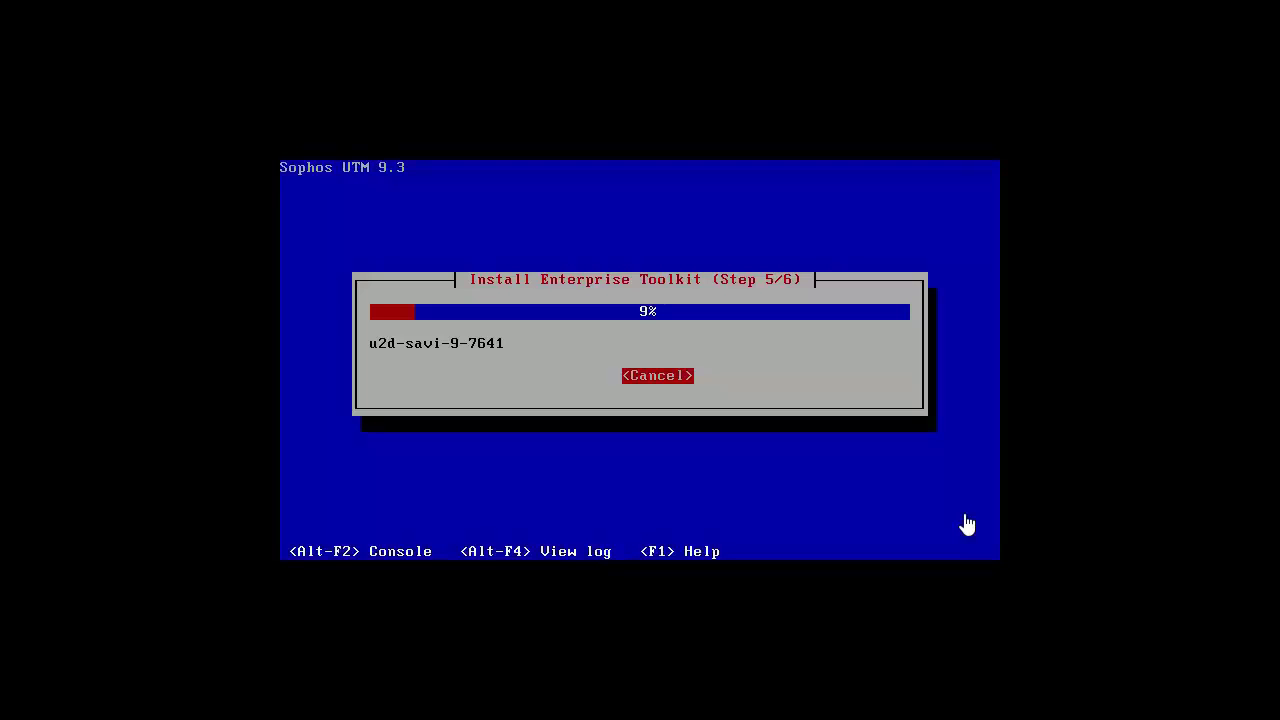
key(shift)
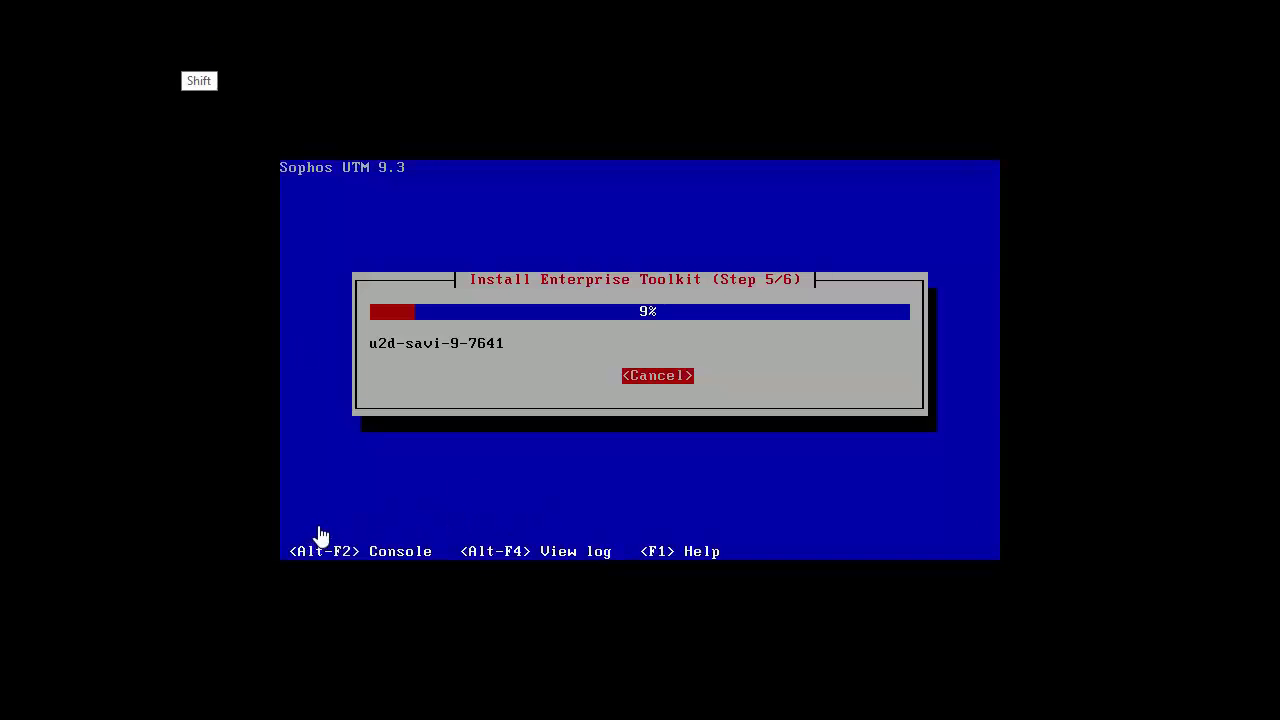
mouse_move(309, 528)
mouse_down()
mouse_move(278, 552)
mouse_move(403, 566)
mouse_move(376, 540)
mouse_move(276, 549)
mouse_up()
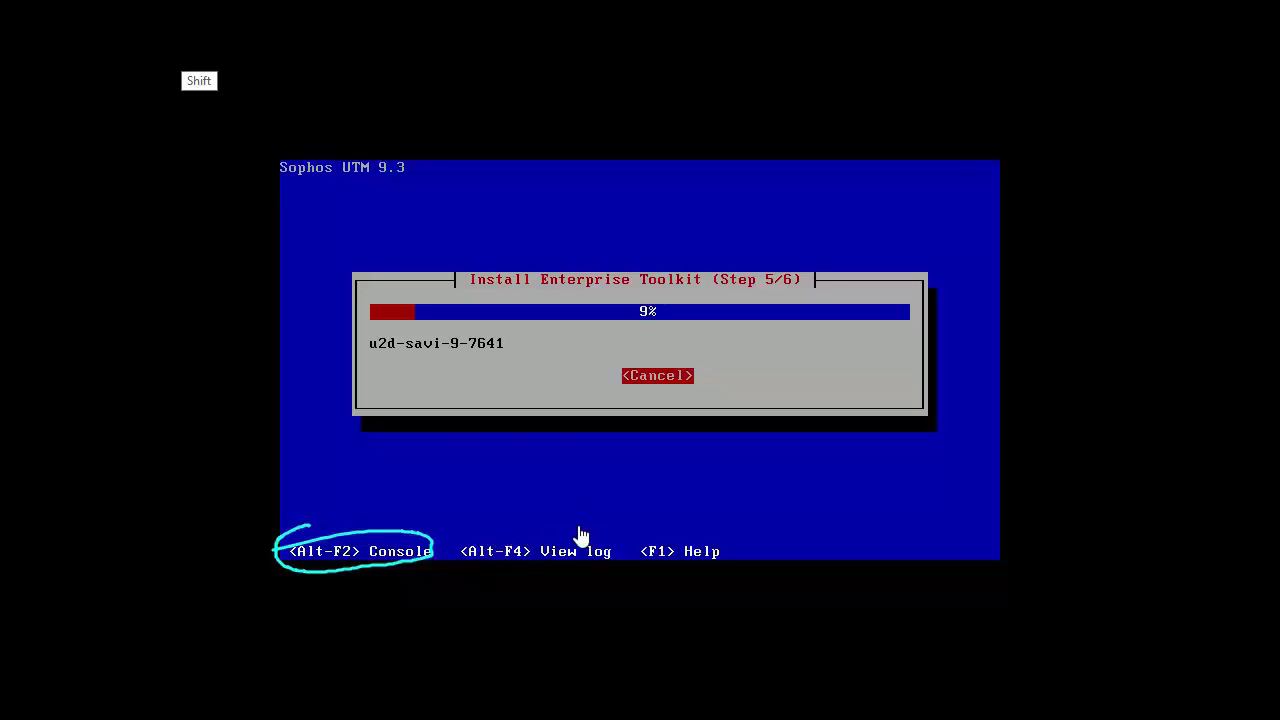
mouse_move(527, 540)
mouse_down()
mouse_move(449, 552)
mouse_move(614, 566)
mouse_move(477, 549)
mouse_up()
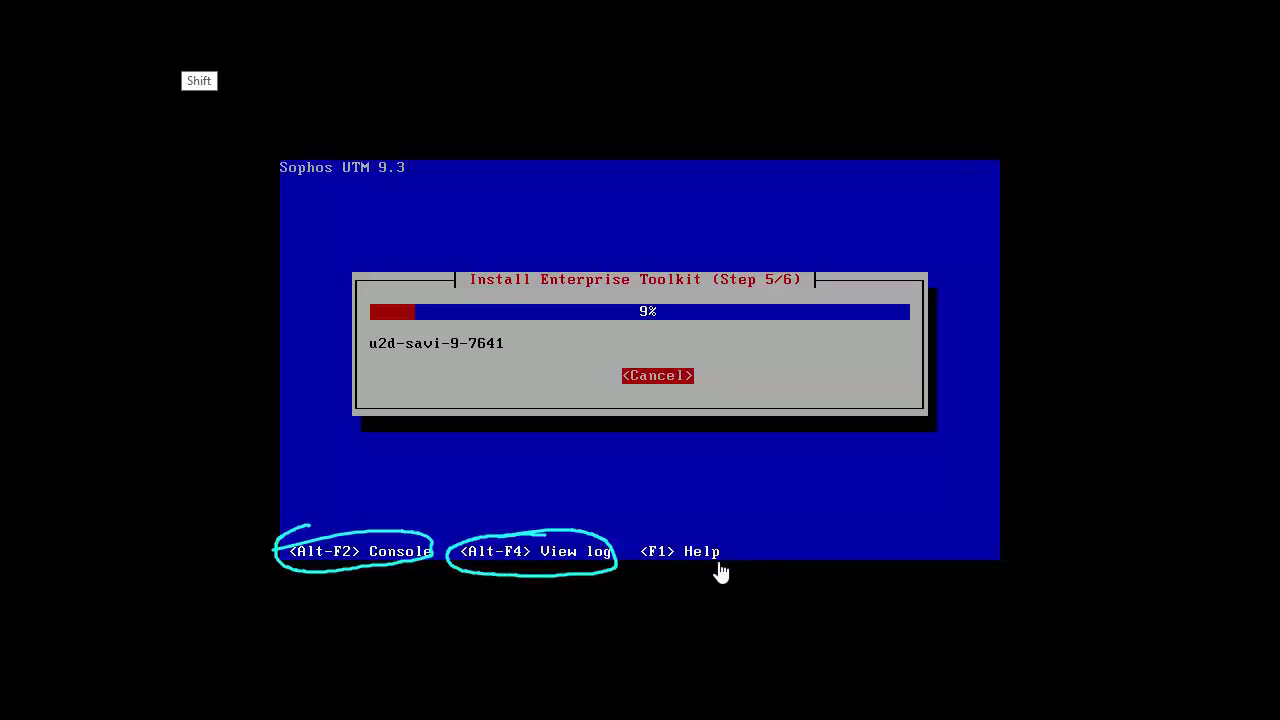
mouse_move(707, 535)
mouse_down()
mouse_move(643, 551)
mouse_move(762, 562)
mouse_up()
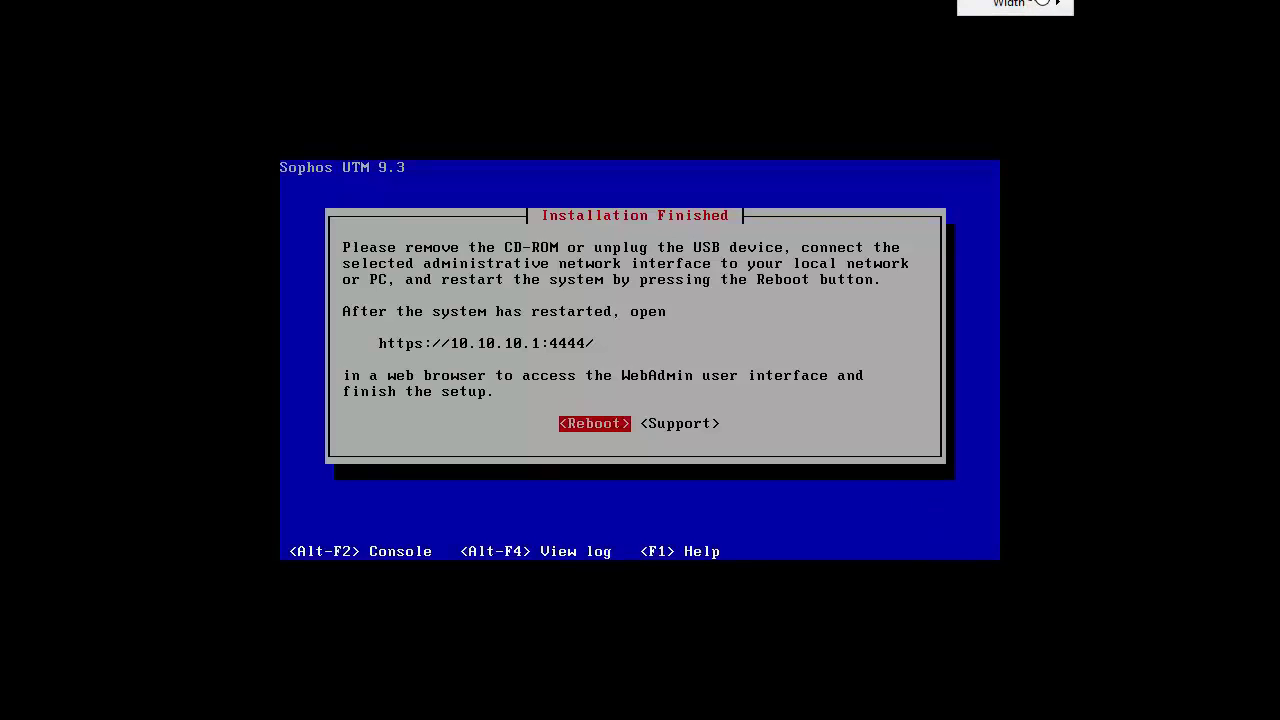
Step: Reboot the system from the Installation Finished dialog
mouse_move(1062, 1)
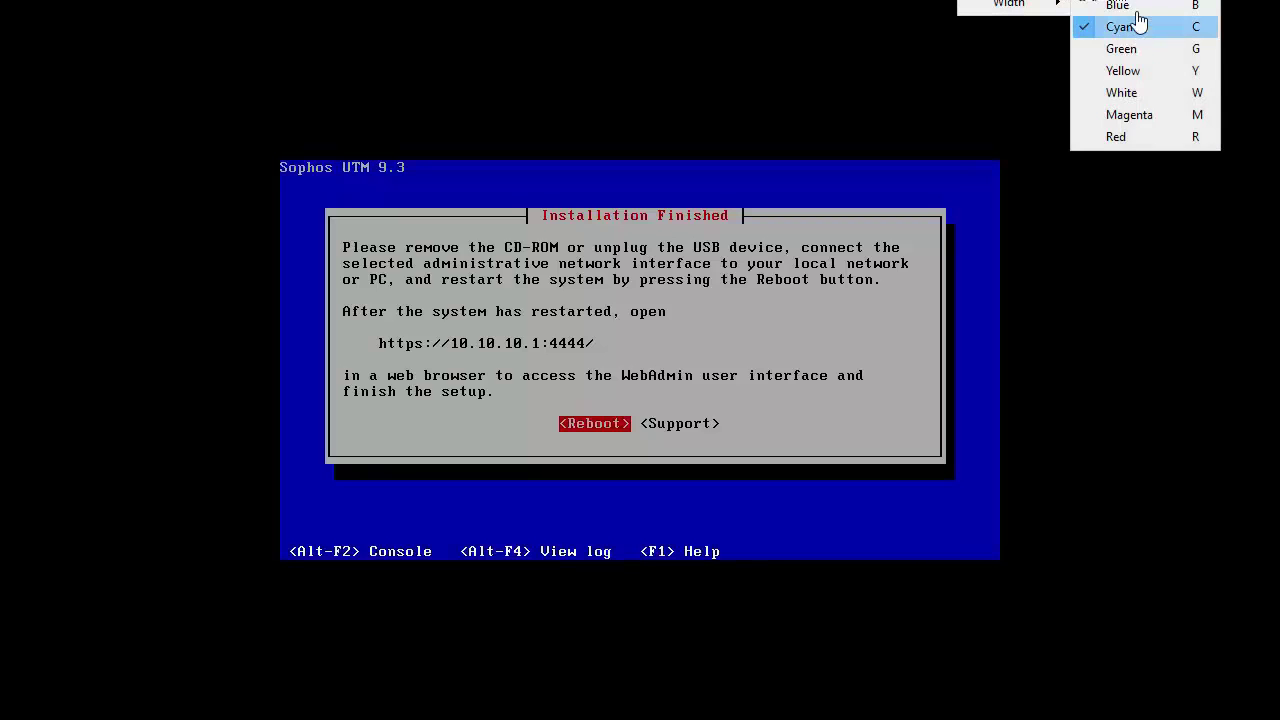
click(1127, 126)
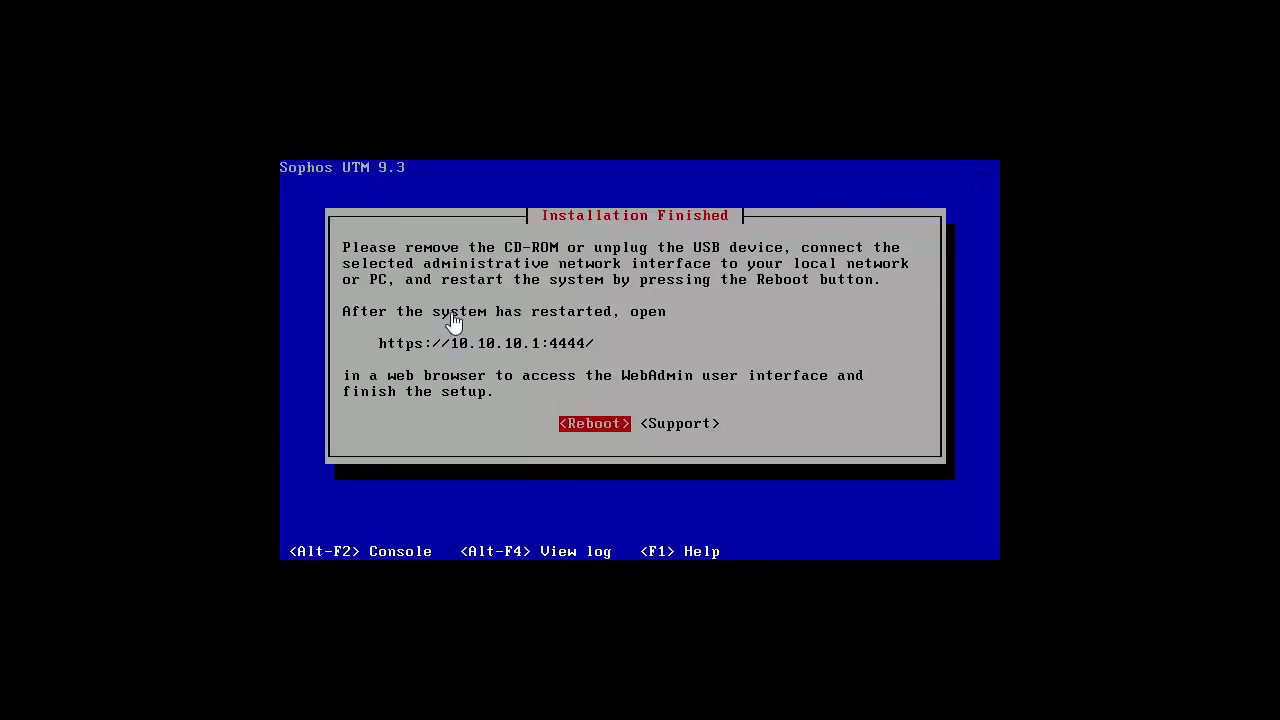
mouse_move(364, 360)
mouse_down()
mouse_move(372, 331)
mouse_move(621, 324)
mouse_move(503, 365)
mouse_move(366, 358)
mouse_move(428, 351)
mouse_up()
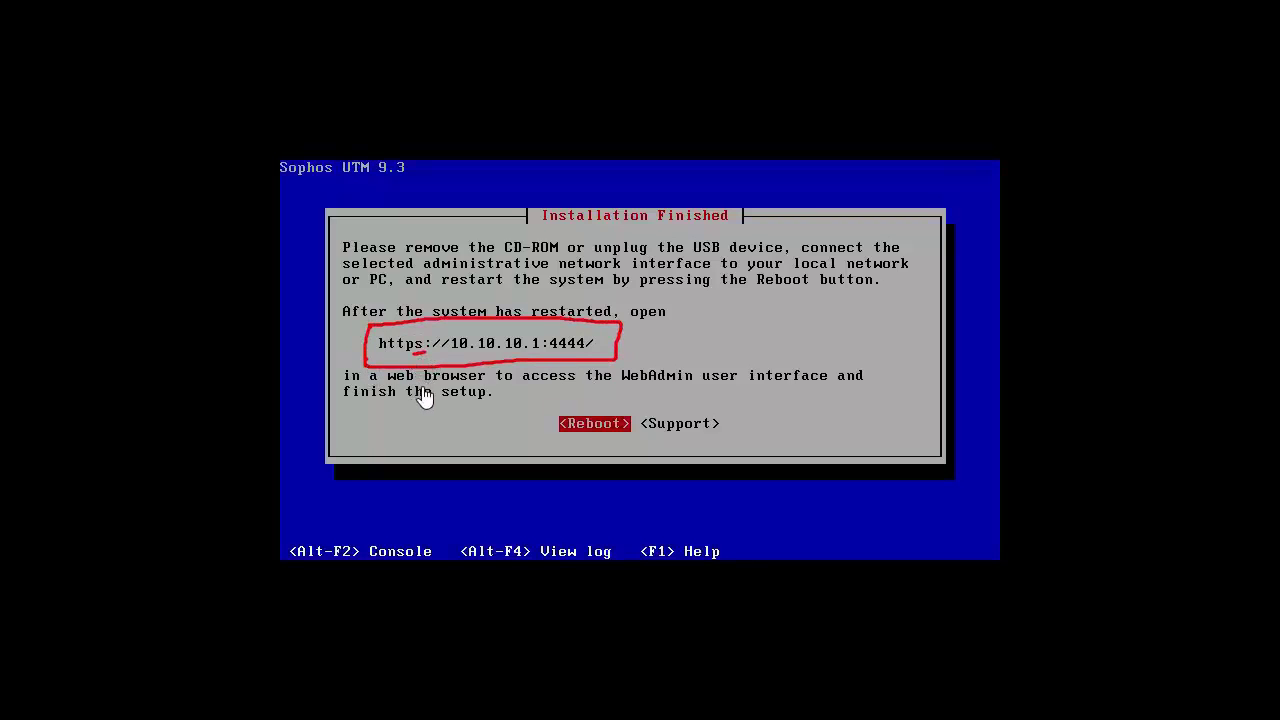
drag(451, 358, 592, 352)
mouse_move(680, 348)
mouse_down()
mouse_move(692, 334)
mouse_move(740, 343)
mouse_move(766, 331)
mouse_move(788, 354)
mouse_up()
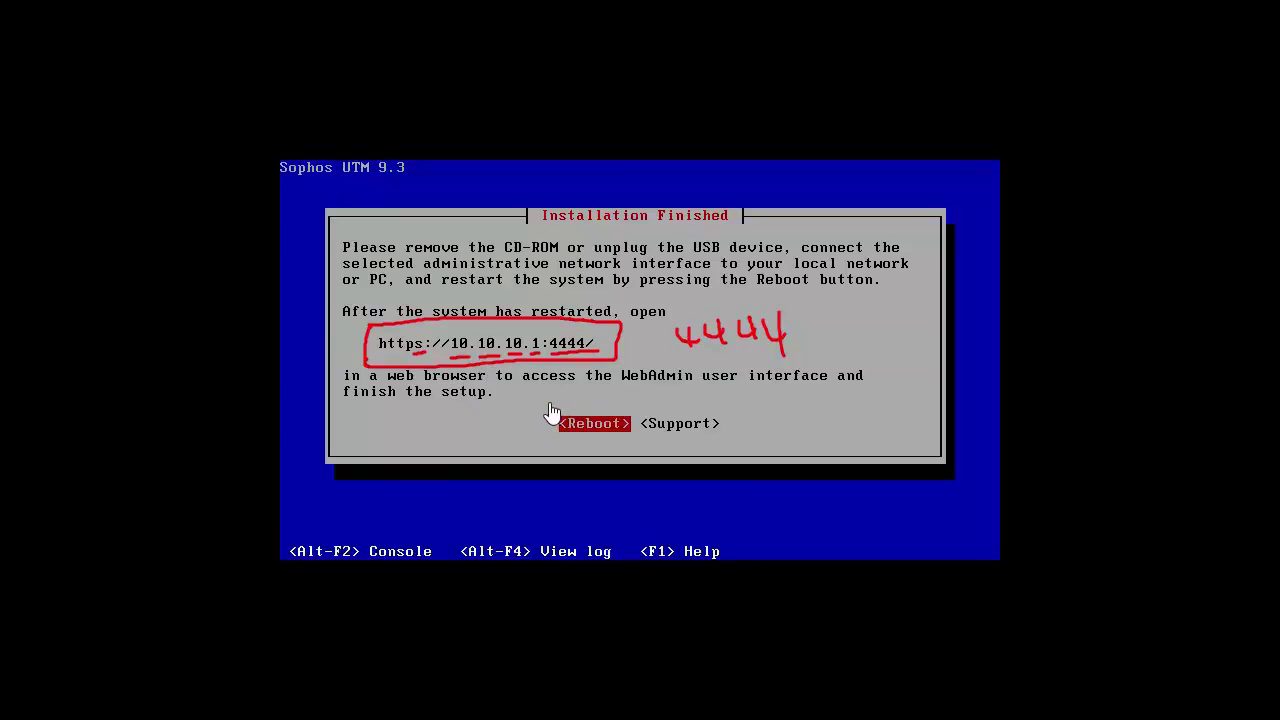
drag(560, 446, 630, 437)
key(Escape)
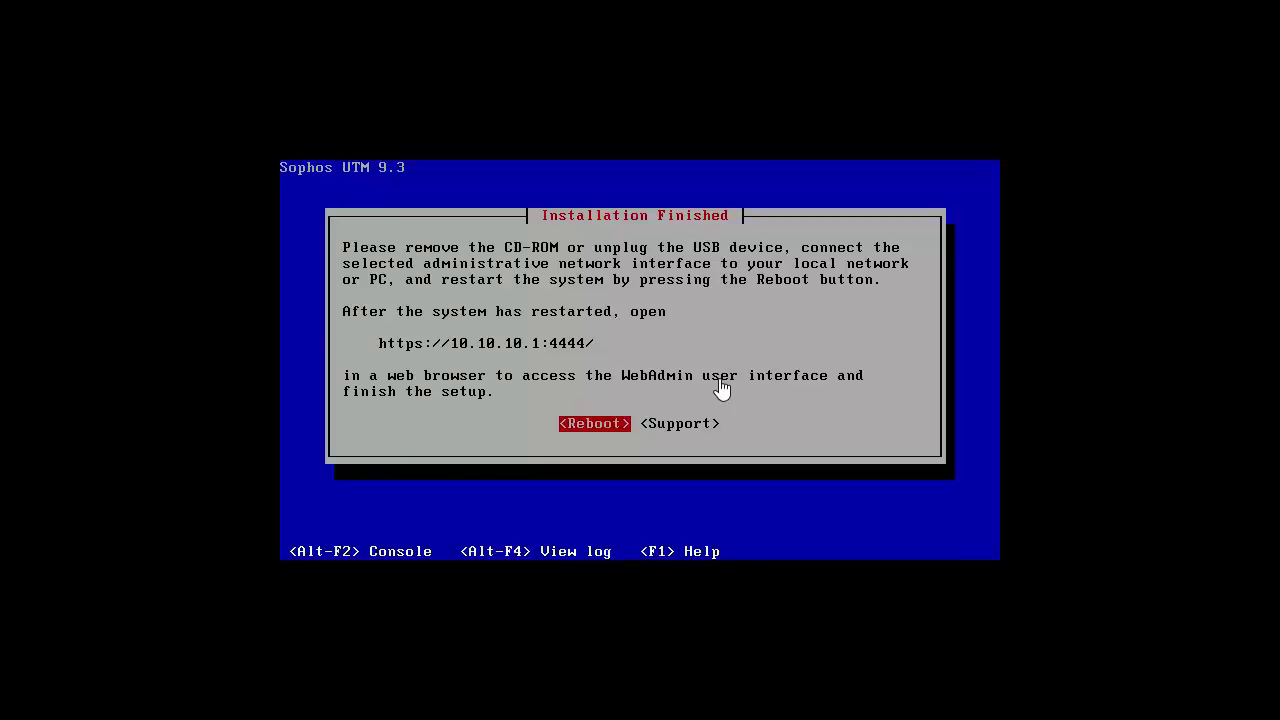
key(Return)
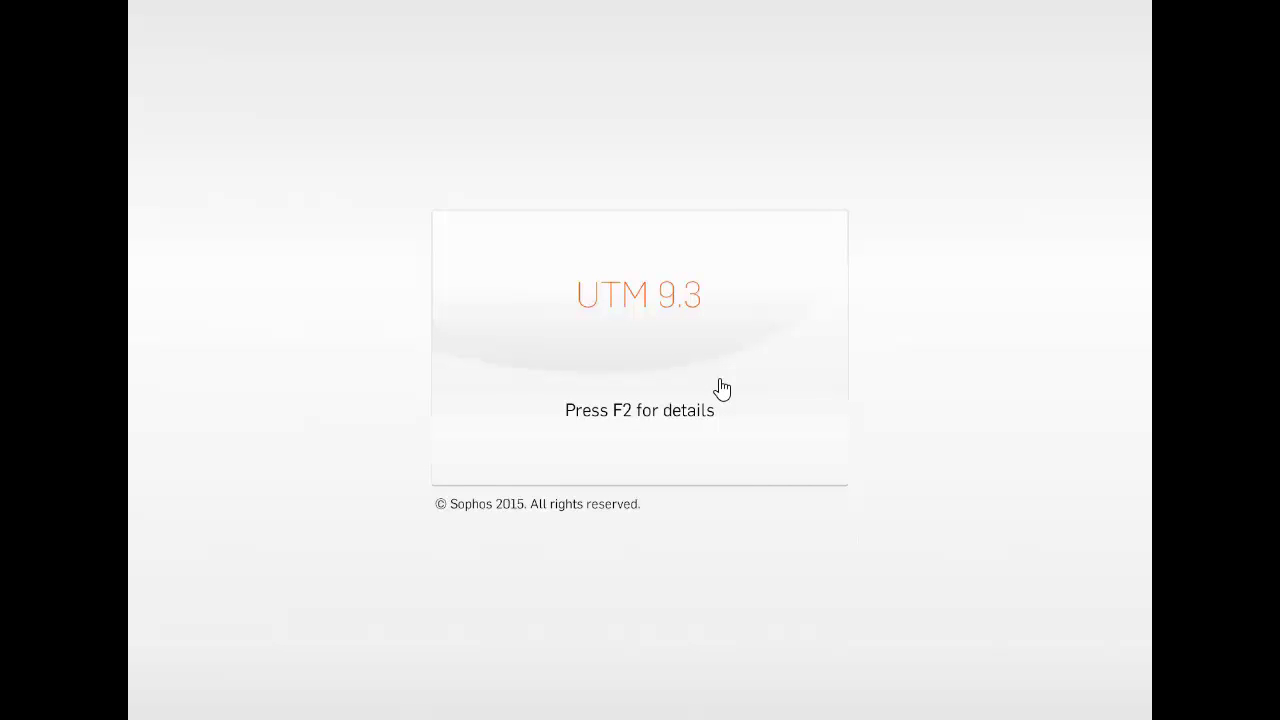
key(shift)
drag(566, 427, 715, 427)
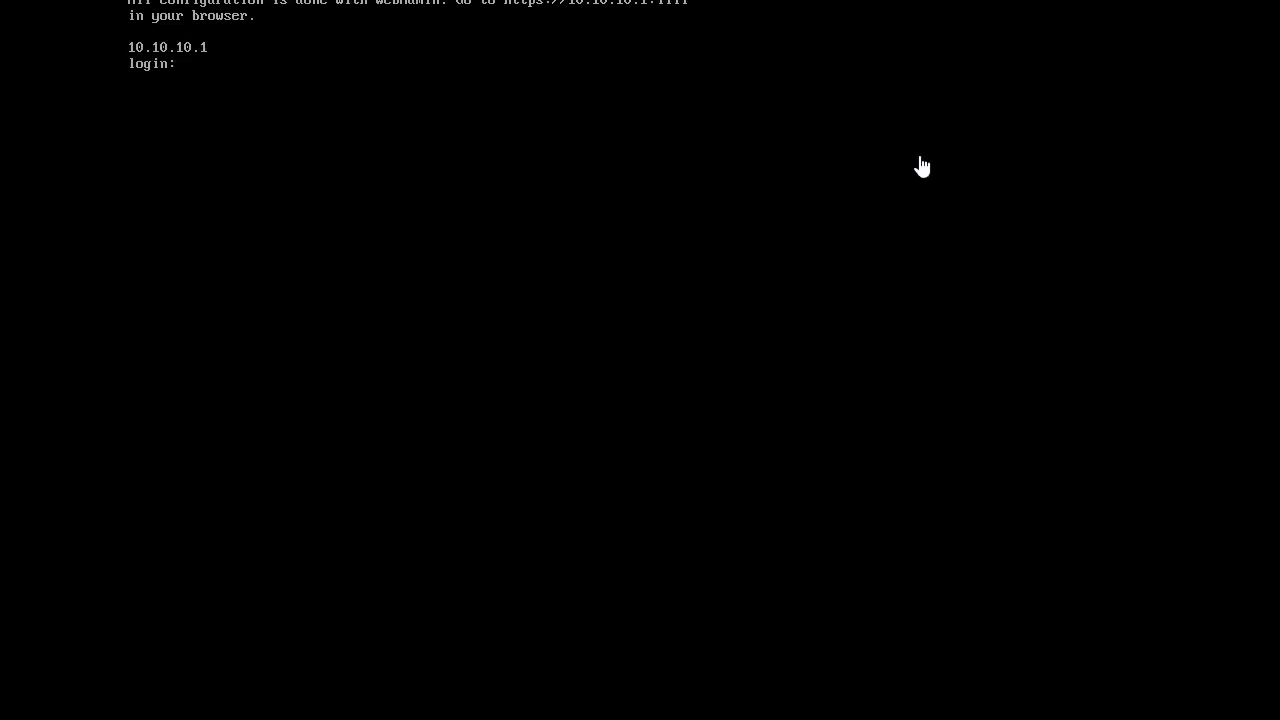
key(shift)
mouse_move(500, 18)
mouse_down()
mouse_move(664, 27)
mouse_move(580, 20)
mouse_up()
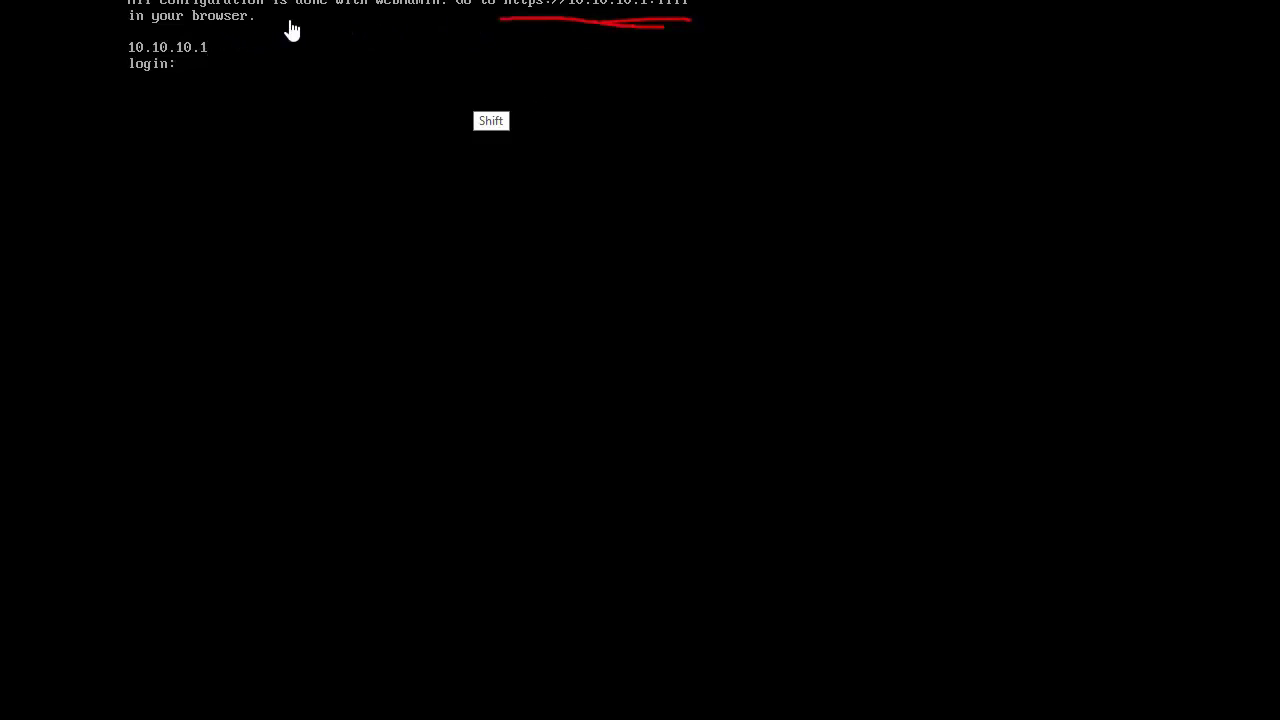
drag(231, 29, 201, 31)
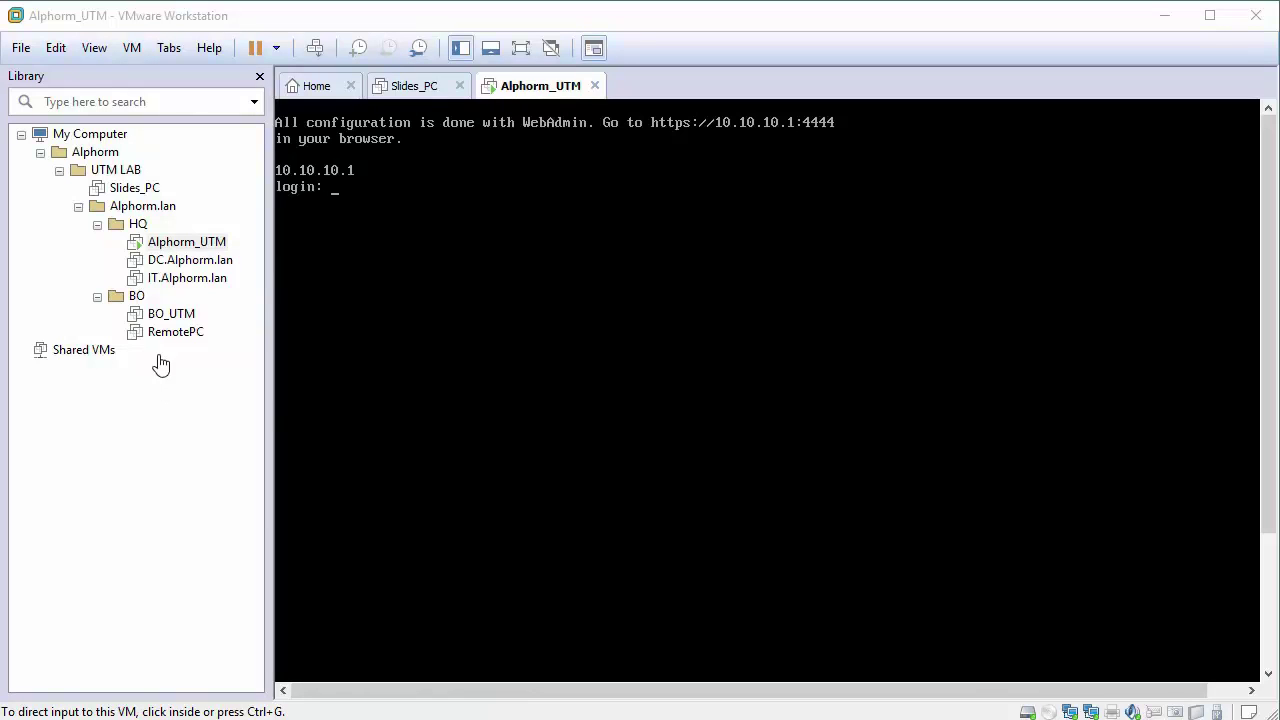
Step: Open the BO_UTM virtual machine from the BO folder and bring up its settings
click(183, 316)
right_click(183, 316)
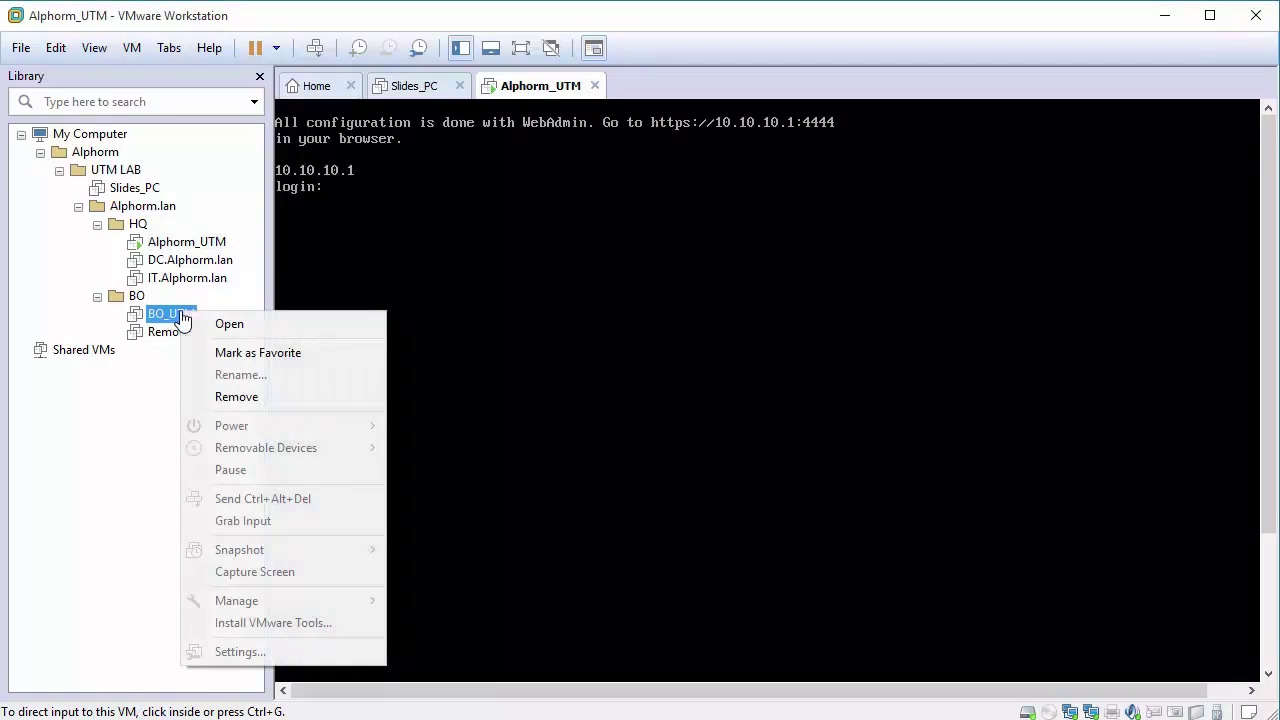
click(163, 320)
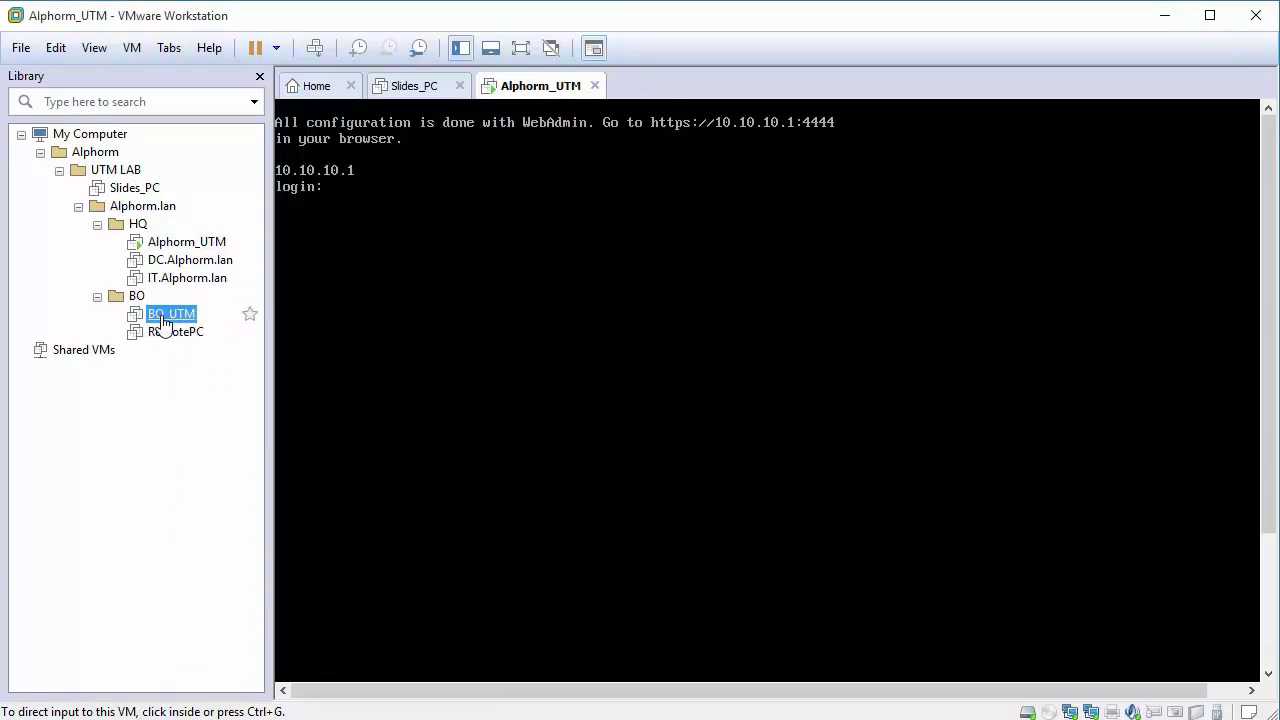
double_click(163, 320)
right_click(163, 320)
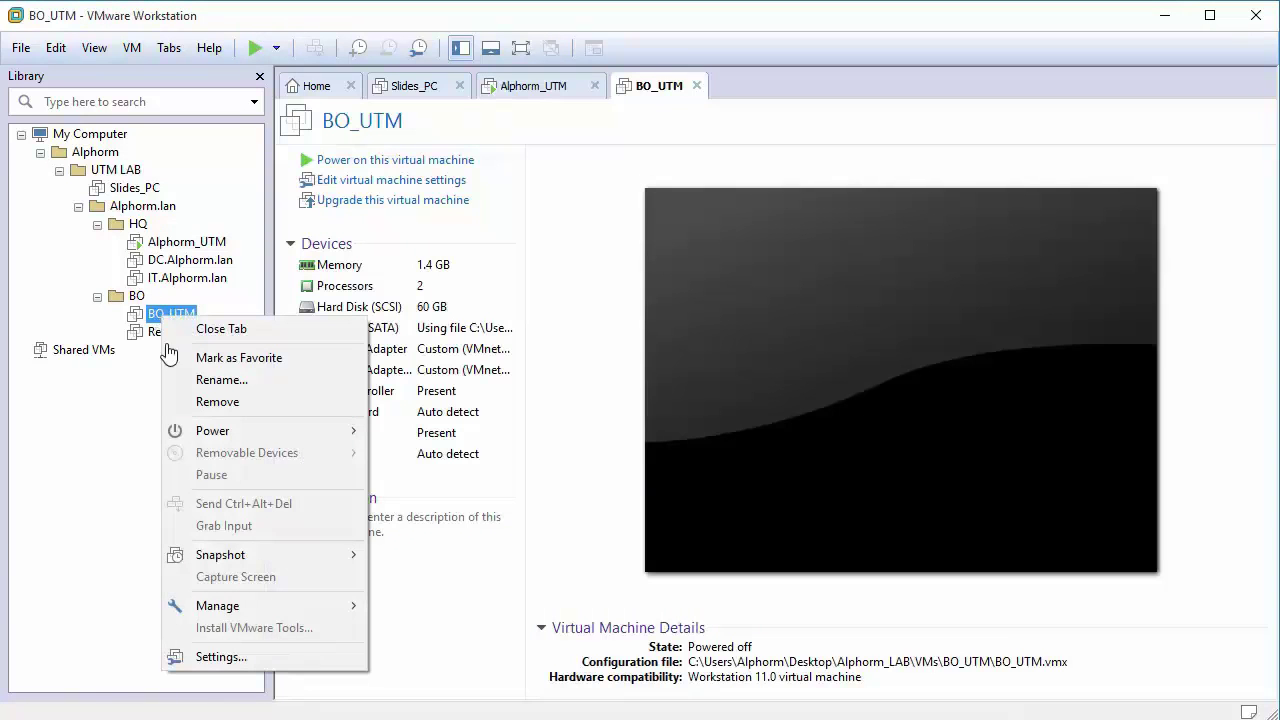
click(255, 658)
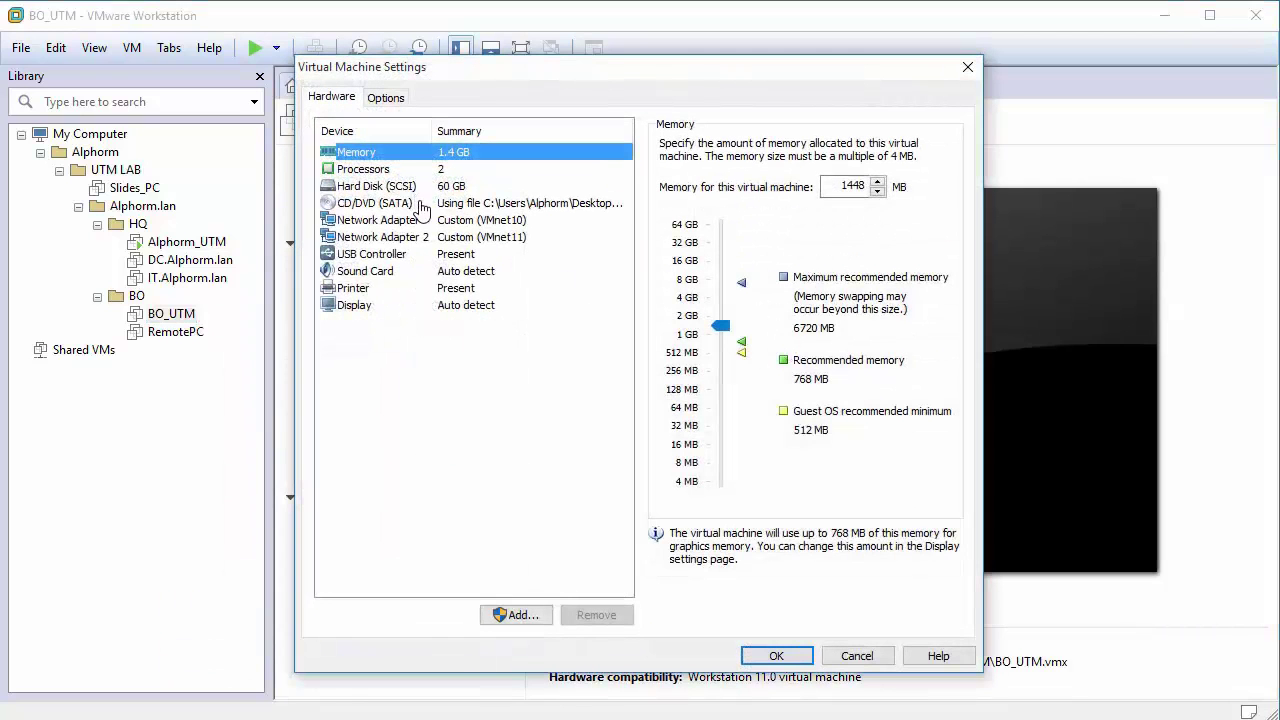
Step: Check the ISO image file and the connect-at-power-on option of BO_UTM's CD/DVD drive, and close the settings
click(412, 203)
double_click(810, 290)
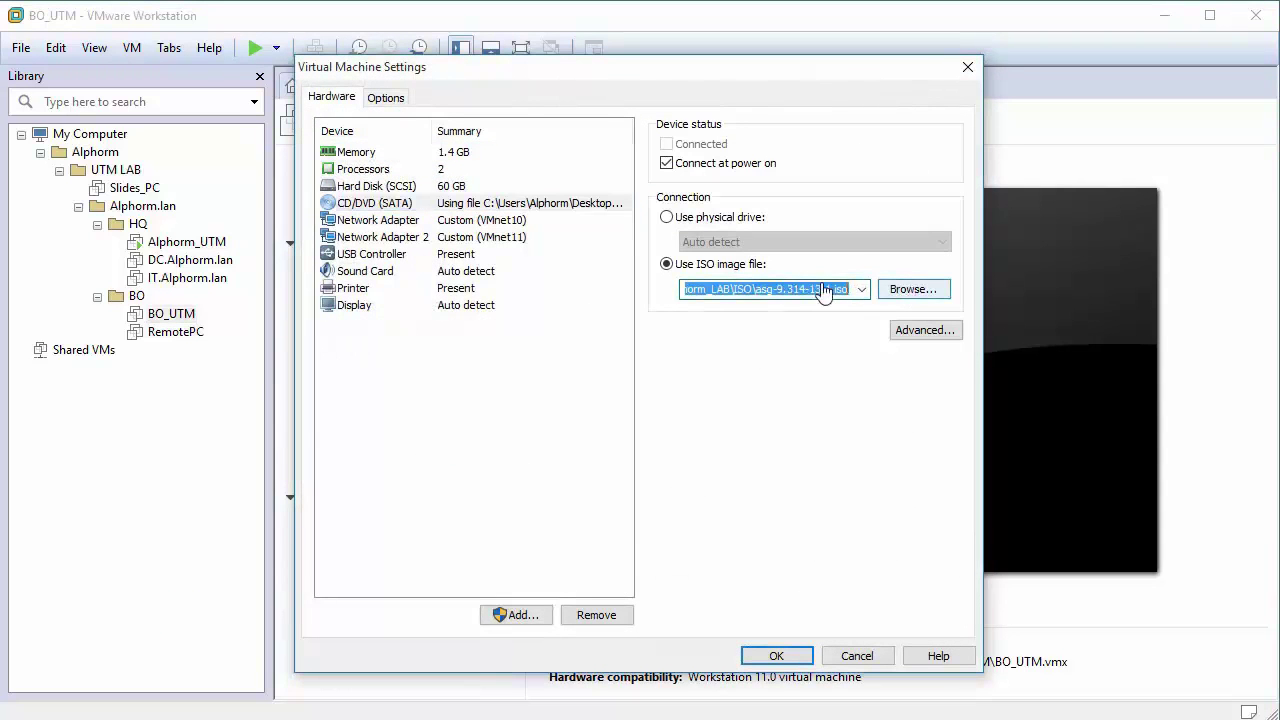
click(766, 290)
click(668, 163)
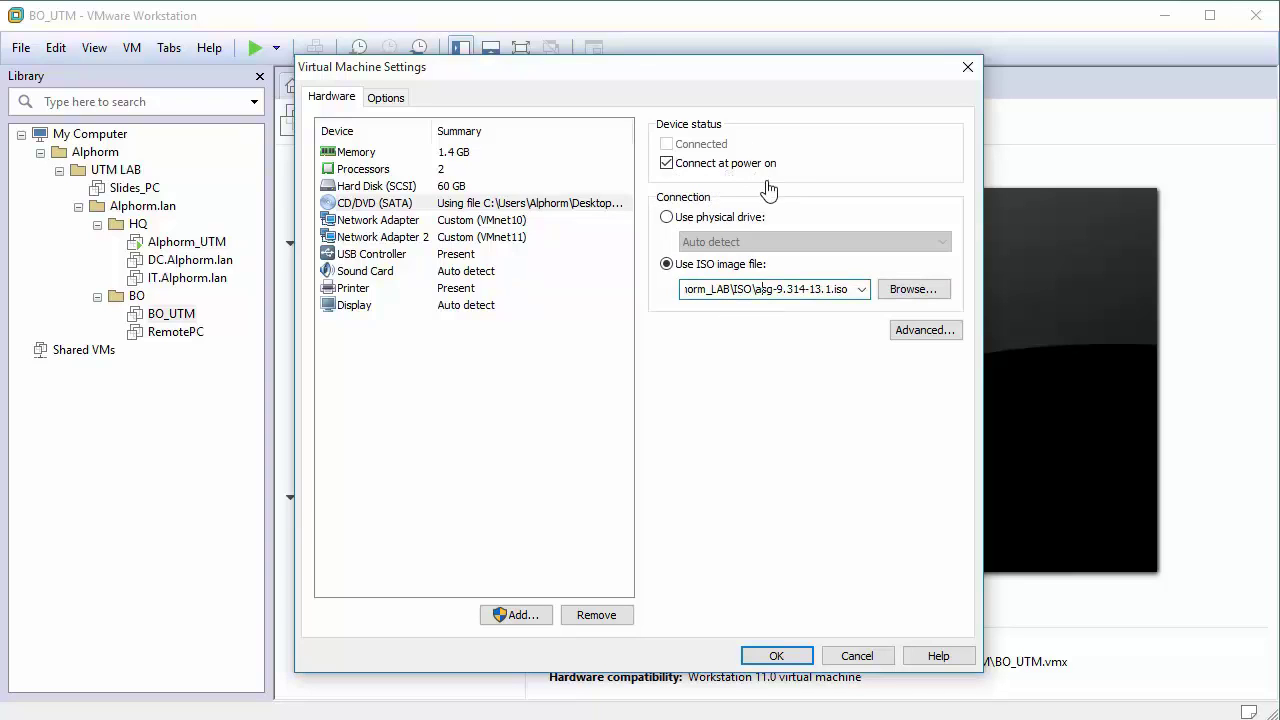
click(774, 655)
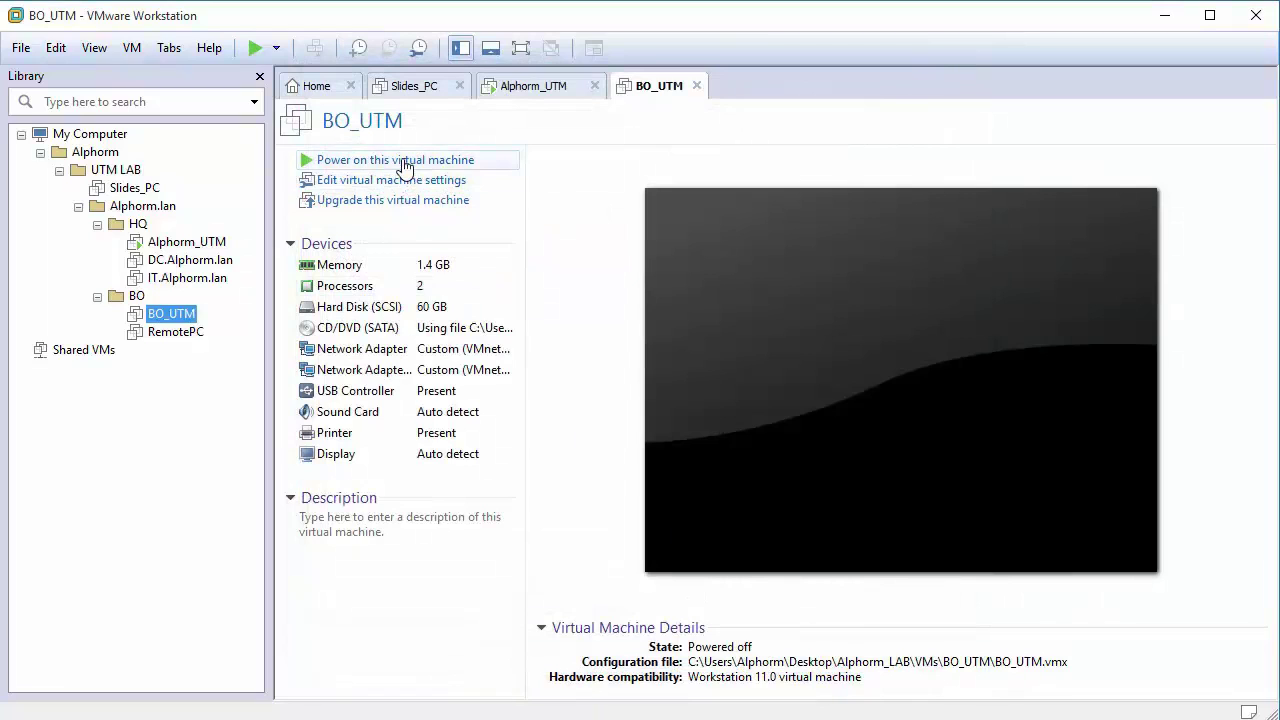
Step: Power on BO_UTM and start the Sophos UTM 9.3 installer up to the detected hardware list
click(404, 162)
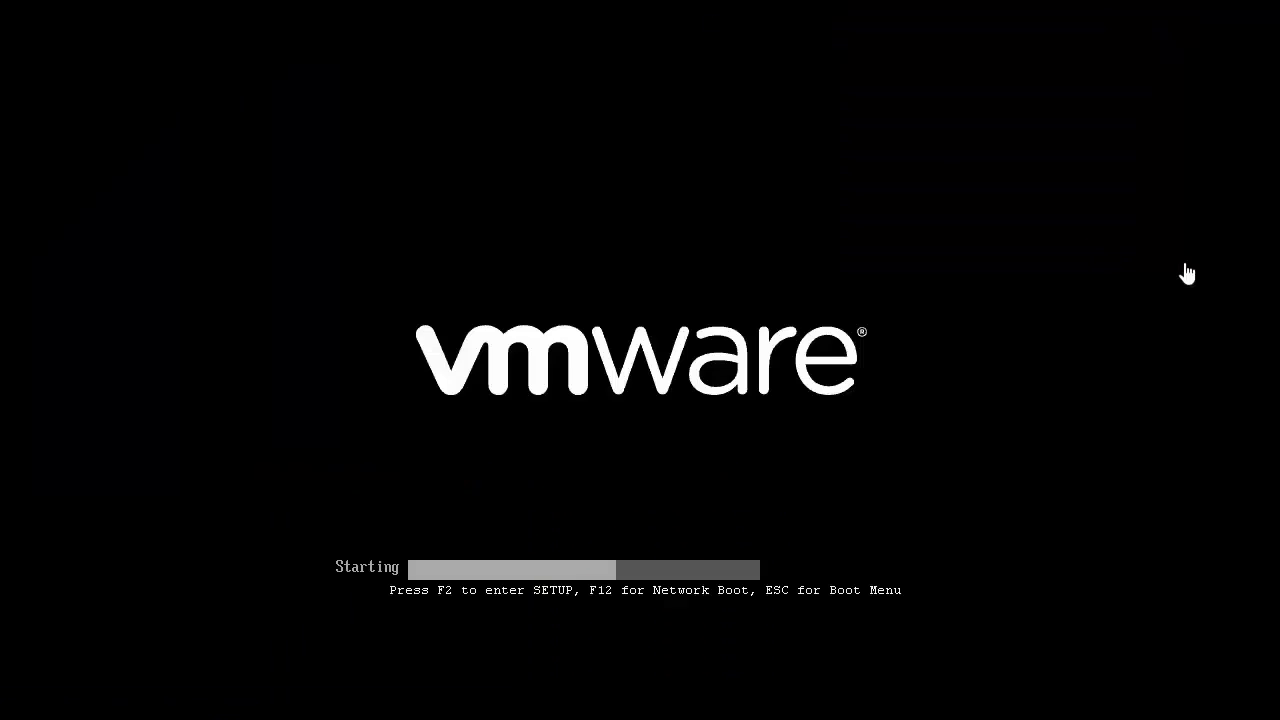
click(1187, 275)
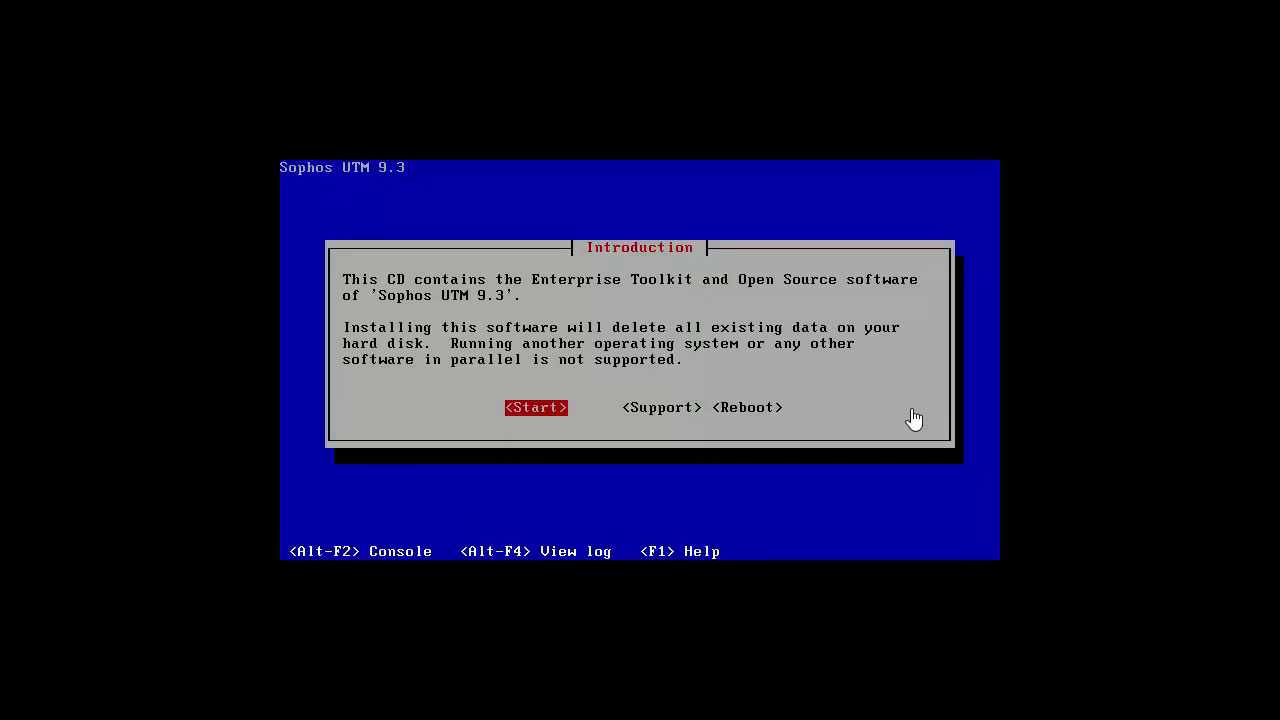
key(Return)
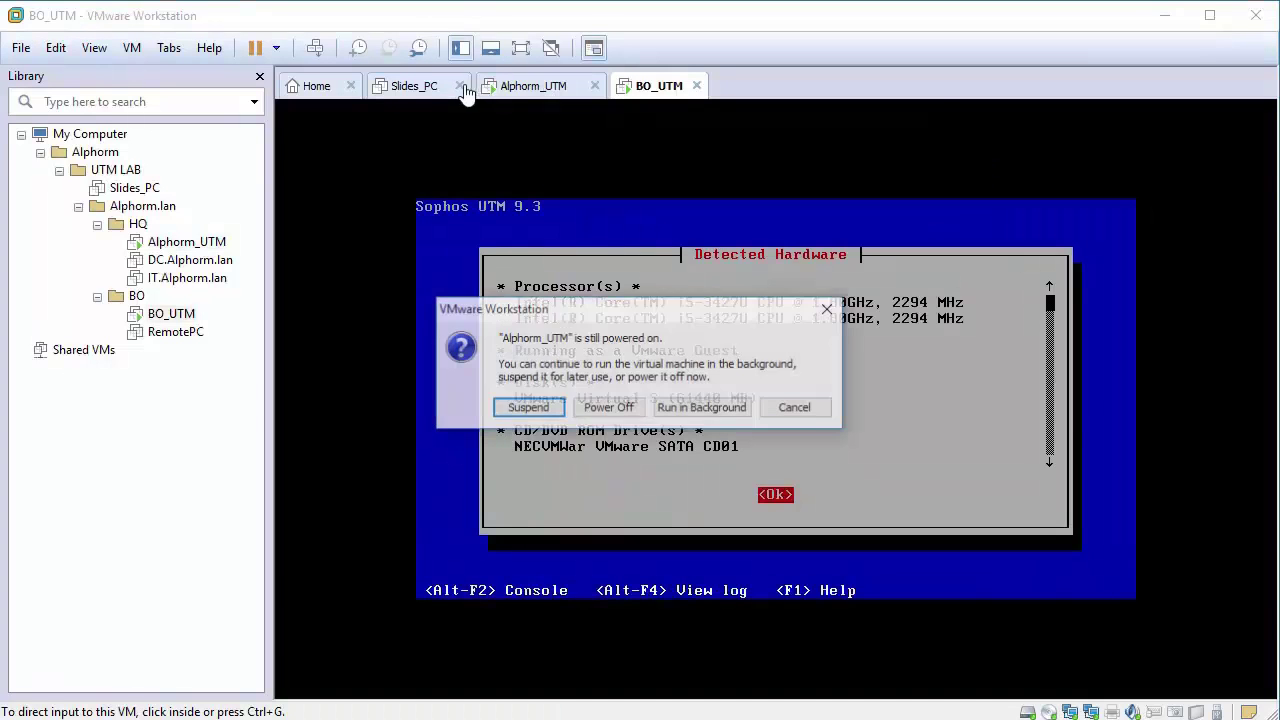
Step: Keep Alphorm_UTM open and close the BO_UTM virtual machine, powering it off
click(826, 406)
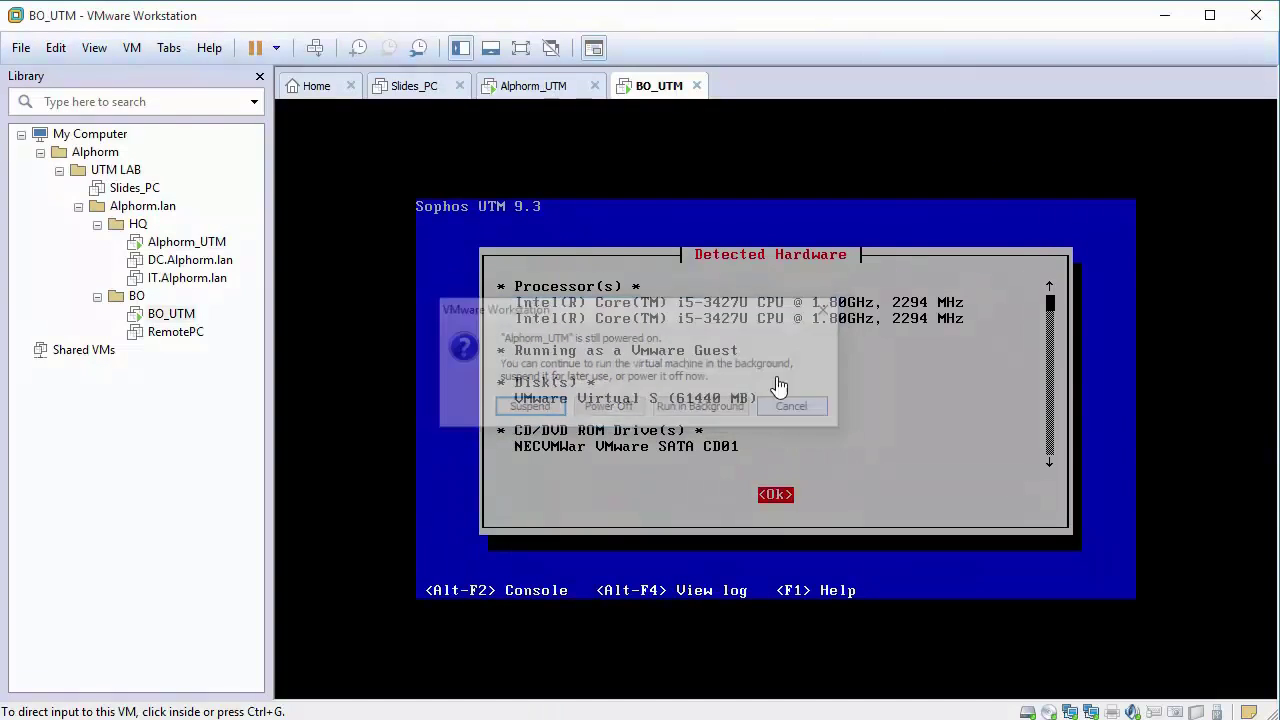
click(697, 86)
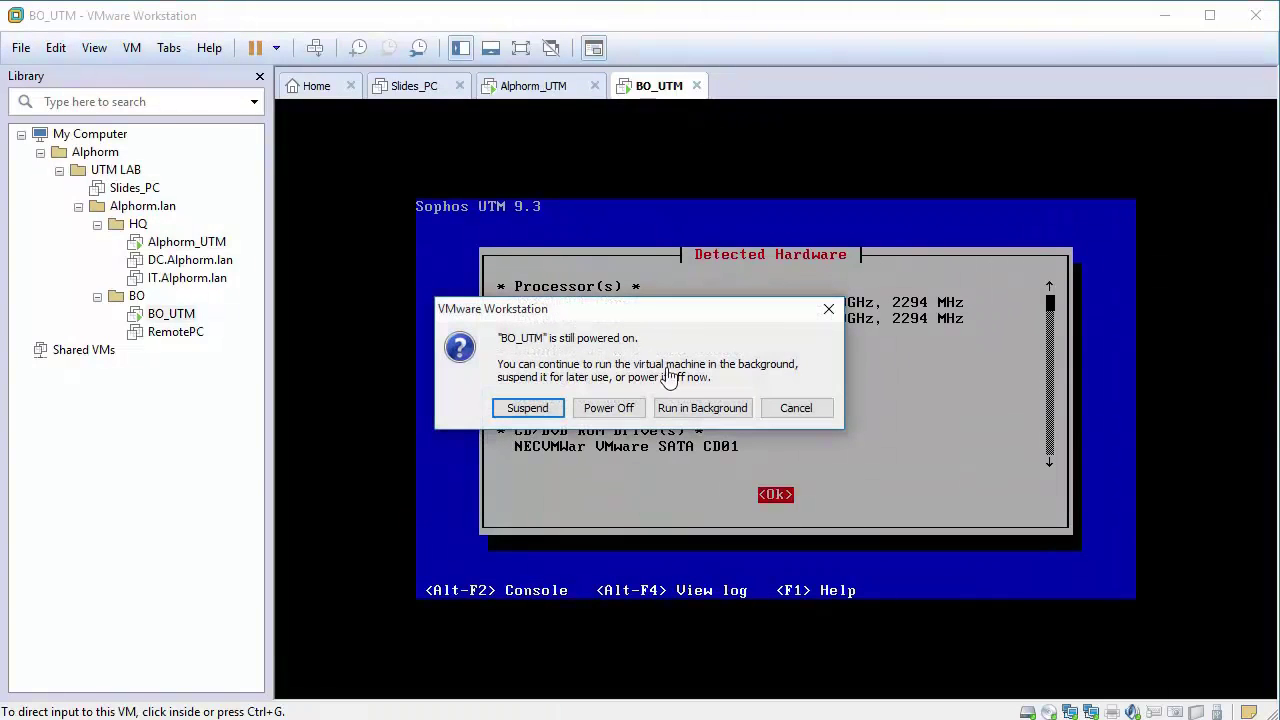
click(608, 408)
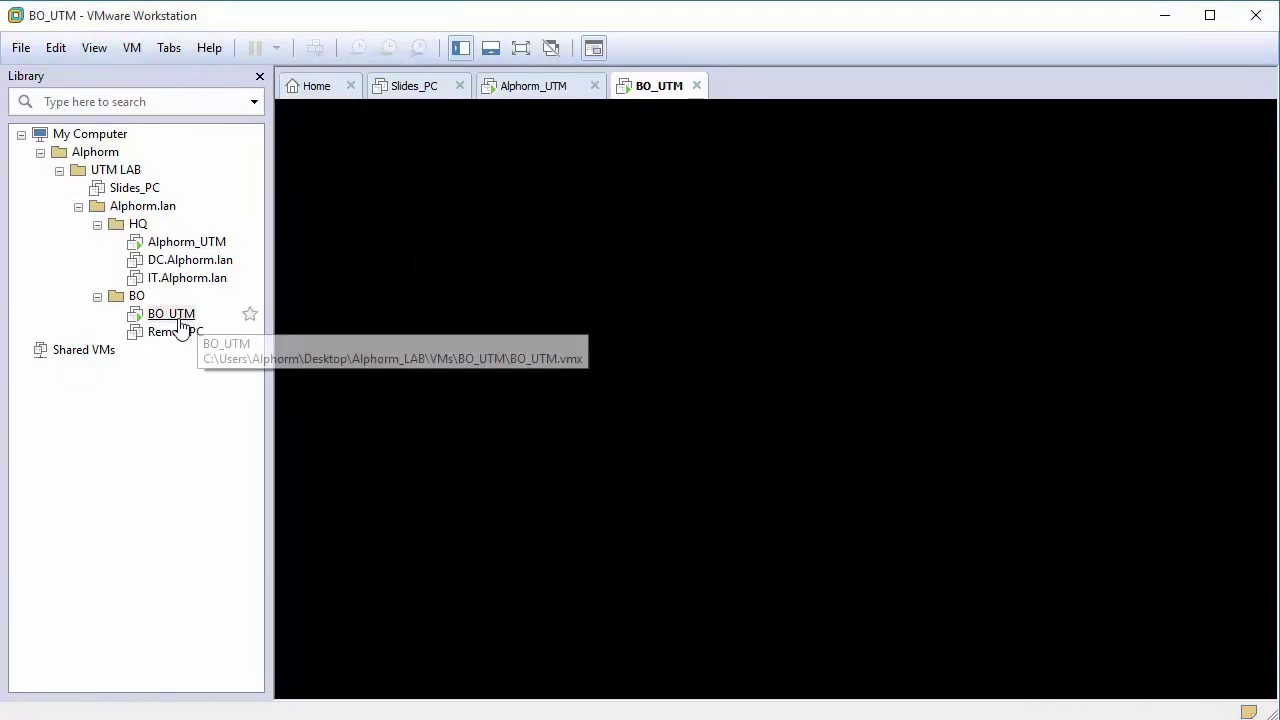
Step: Remove the second network adapter, on VMnet11, from the BO_UTM virtual machine and save its settings
right_click(177, 320)
click(151, 316)
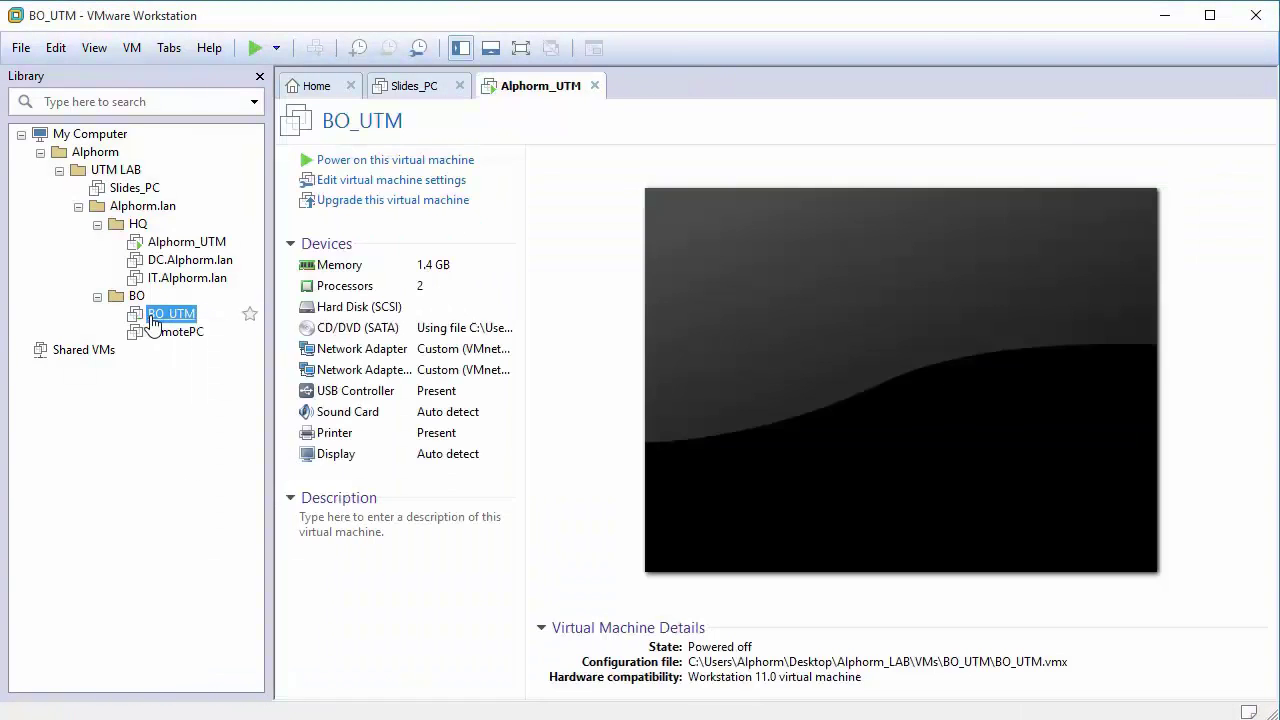
right_click(151, 318)
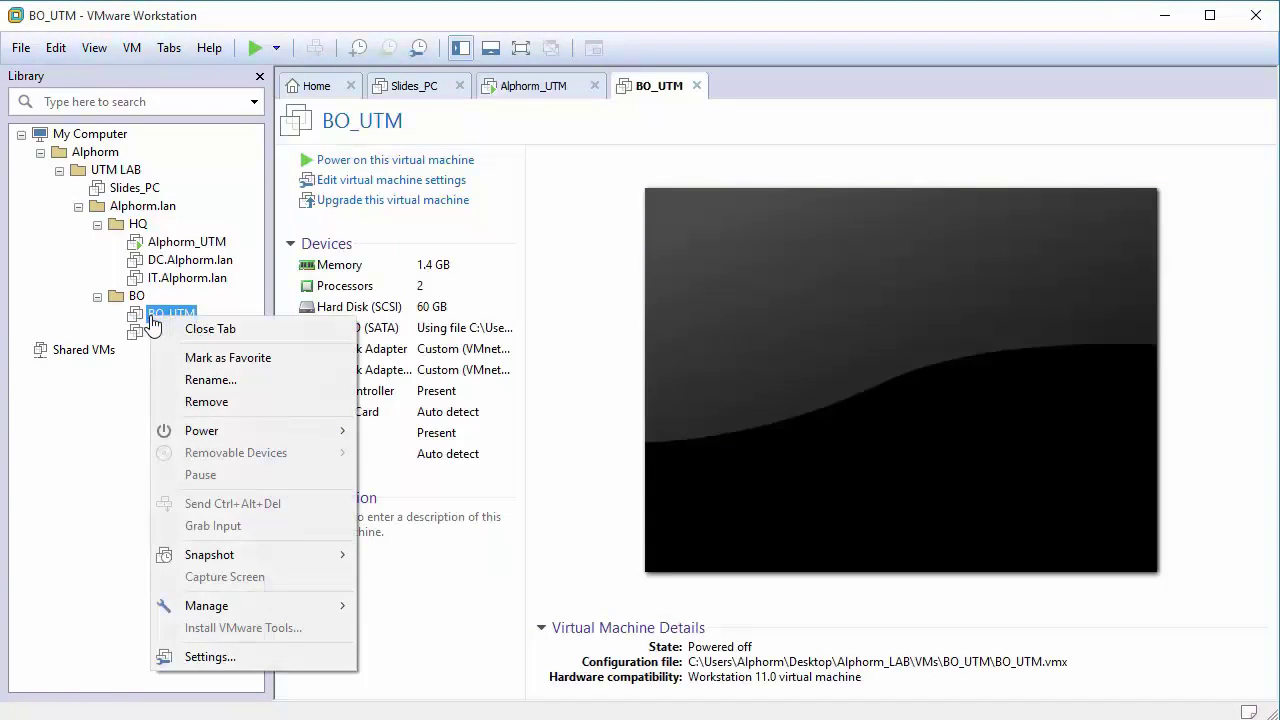
click(239, 660)
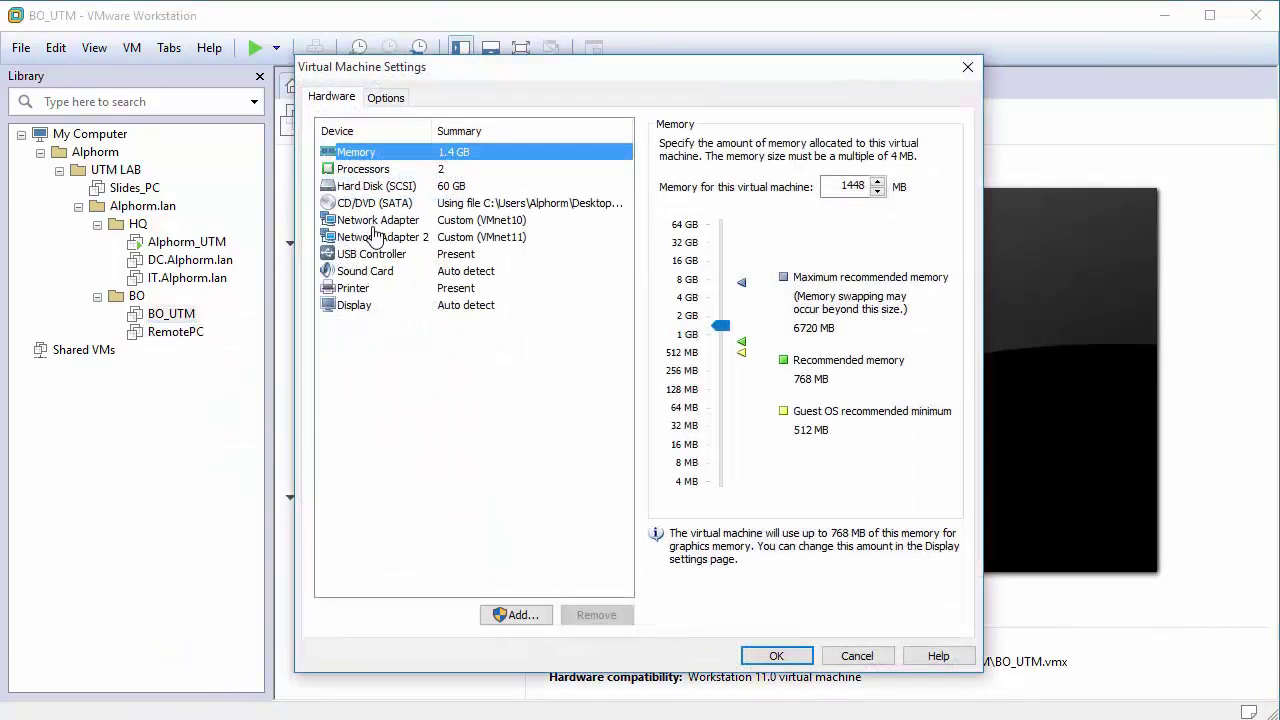
click(372, 240)
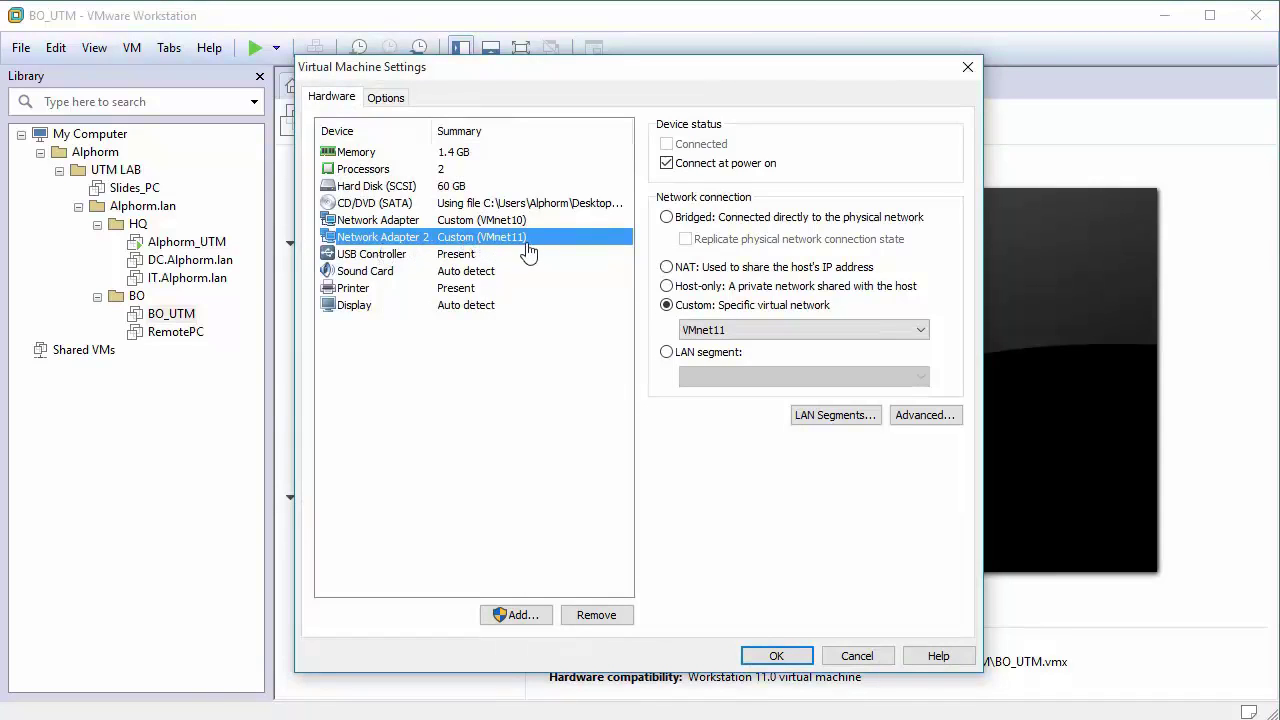
click(603, 615)
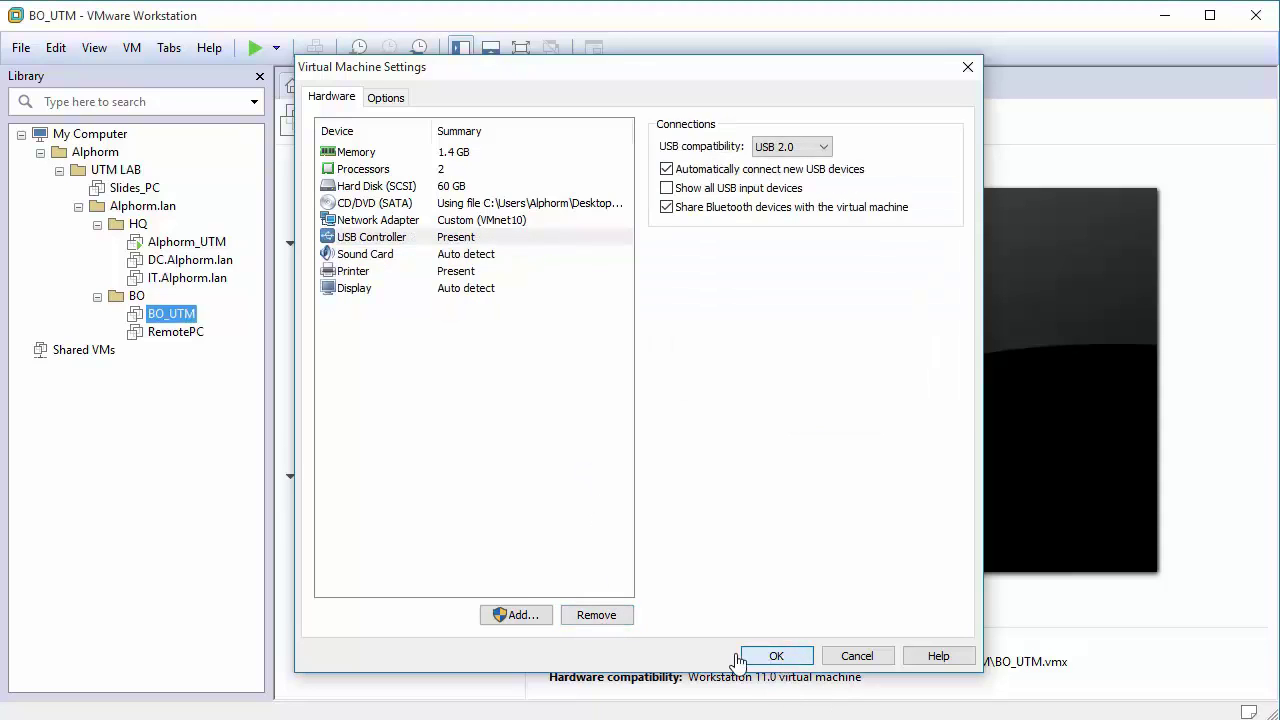
click(768, 656)
Step: Power on BO_UTM and start the Sophos UTM 9.3 installer with its single network adapter
click(430, 160)
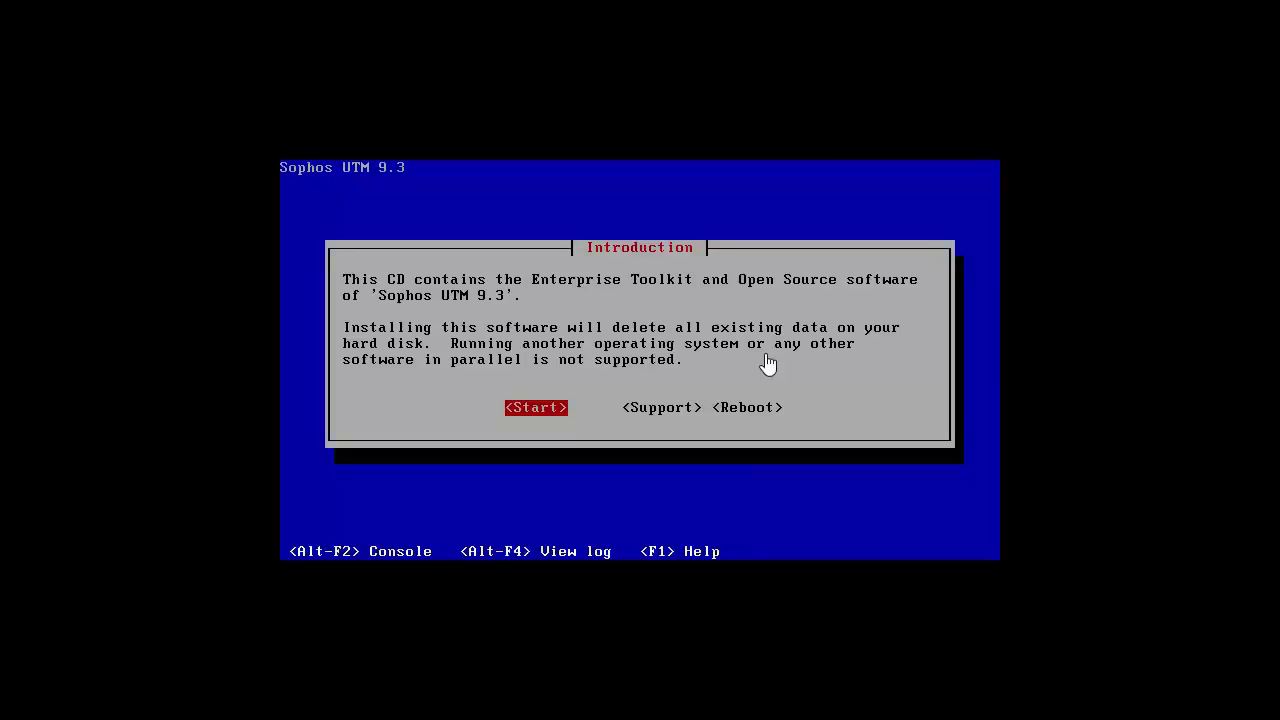
key(Return)
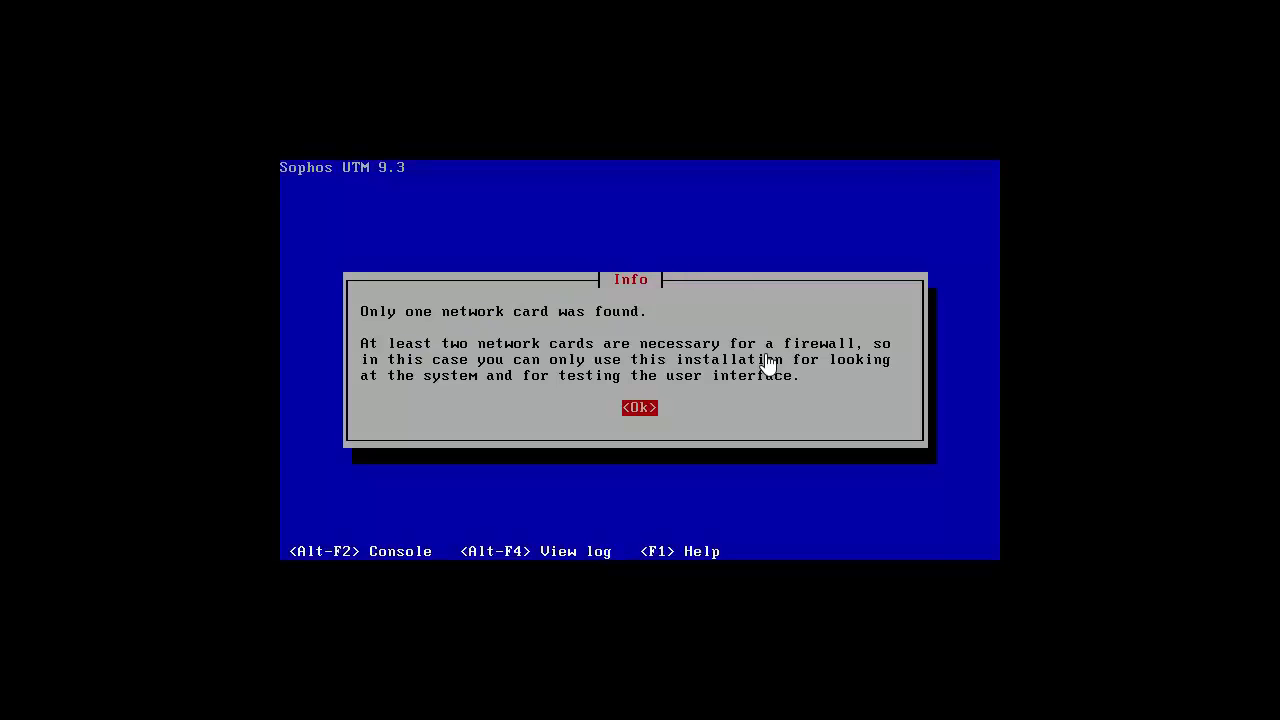
key(shift)
drag(362, 326, 433, 325)
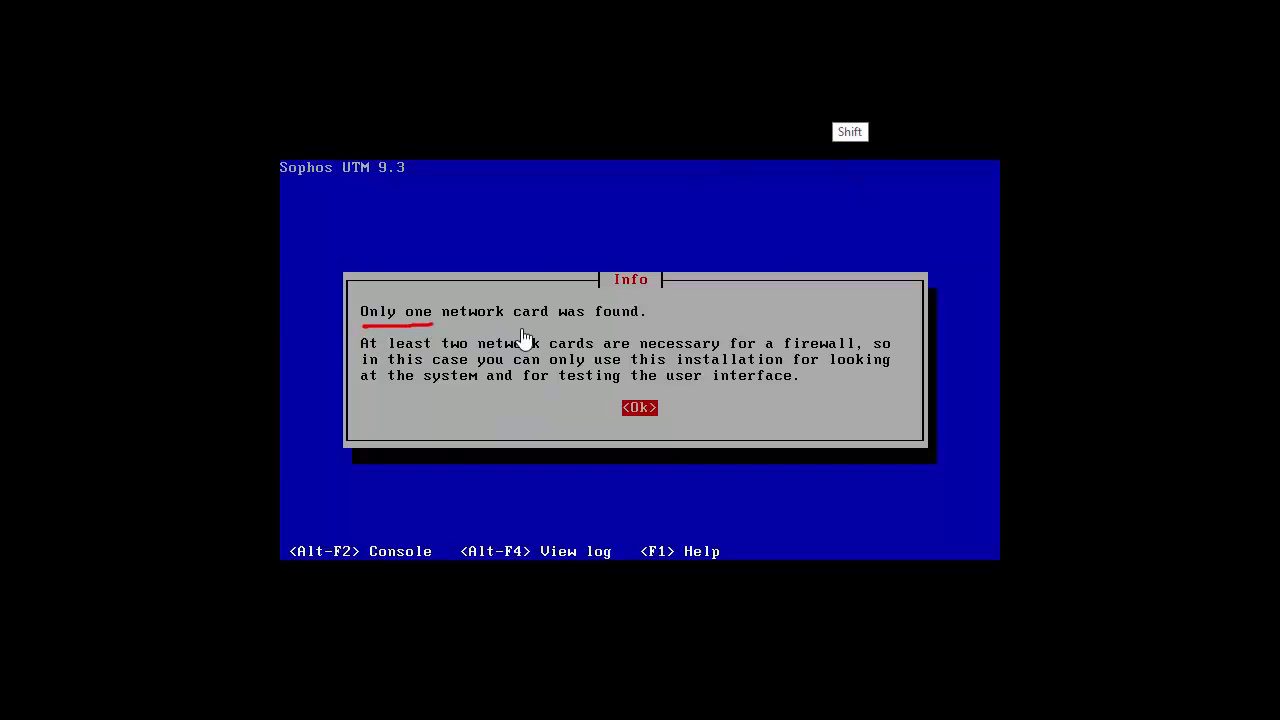
drag(511, 324, 556, 321)
drag(453, 324, 500, 323)
drag(600, 325, 634, 323)
drag(444, 353, 540, 351)
drag(558, 386, 620, 386)
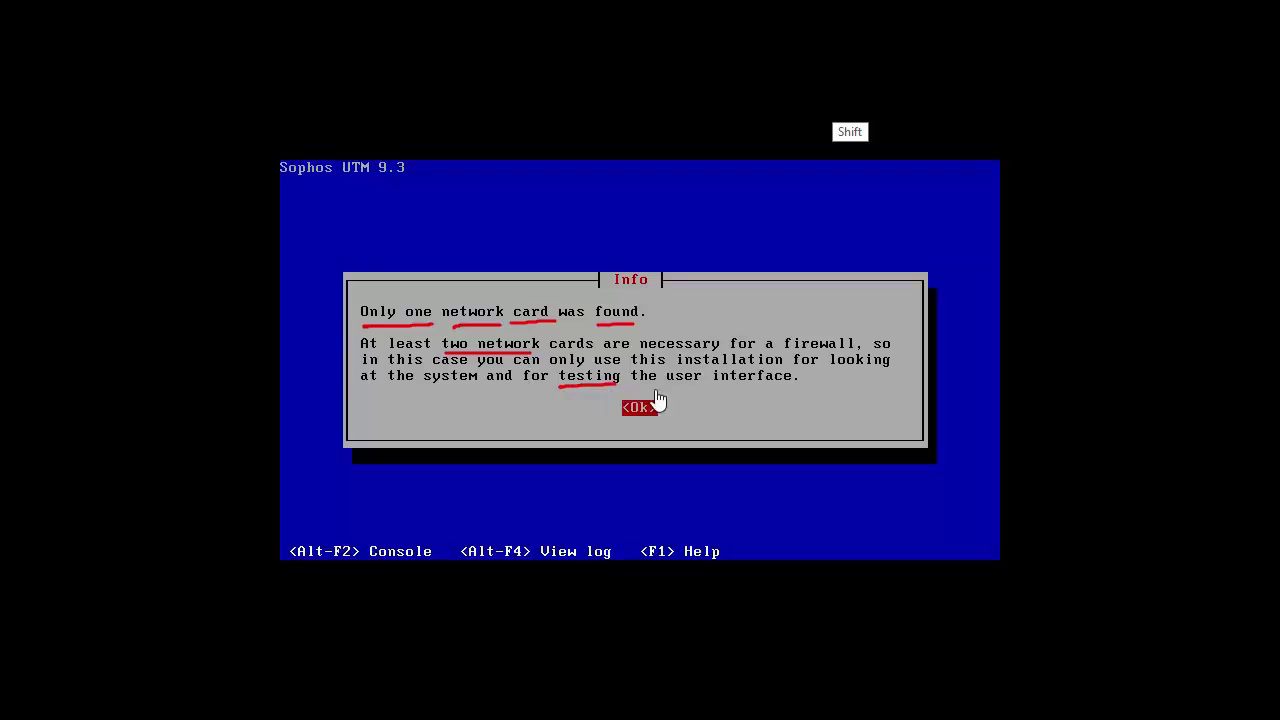
drag(713, 387, 770, 387)
drag(423, 386, 456, 386)
mouse_move(810, 326)
mouse_down()
mouse_move(848, 374)
mouse_move(782, 320)
mouse_up()
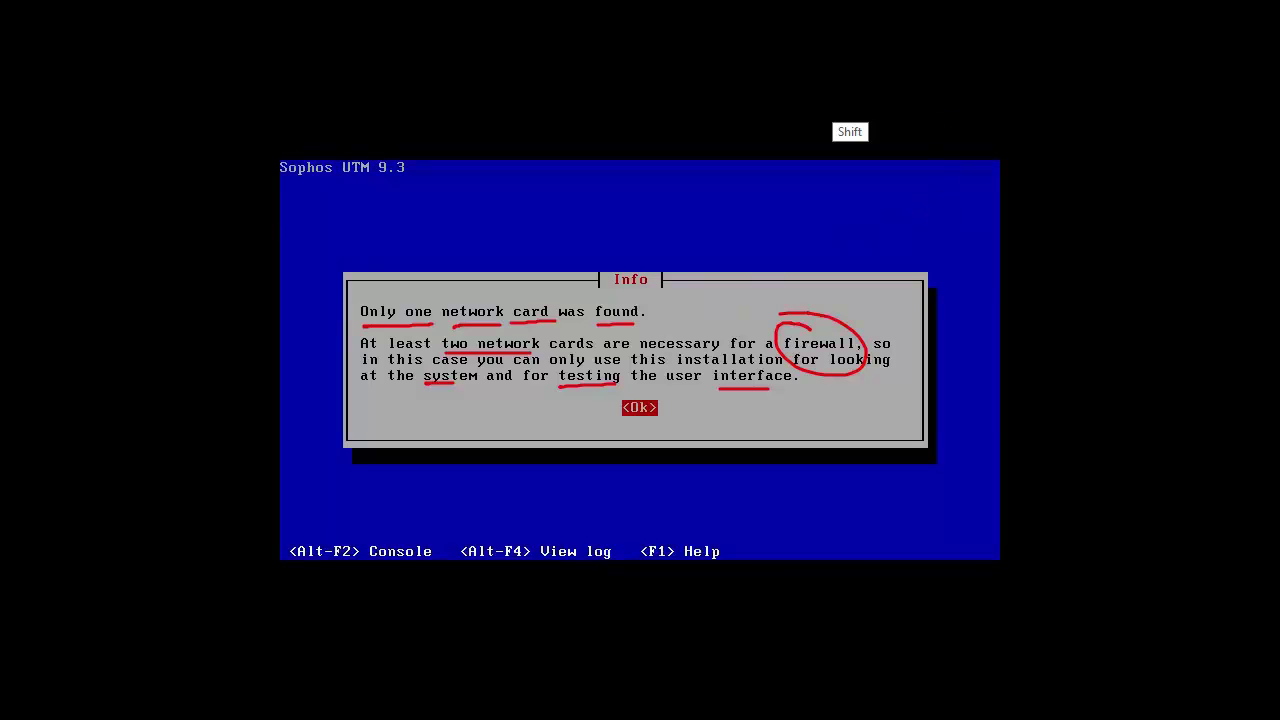
key(Escape)
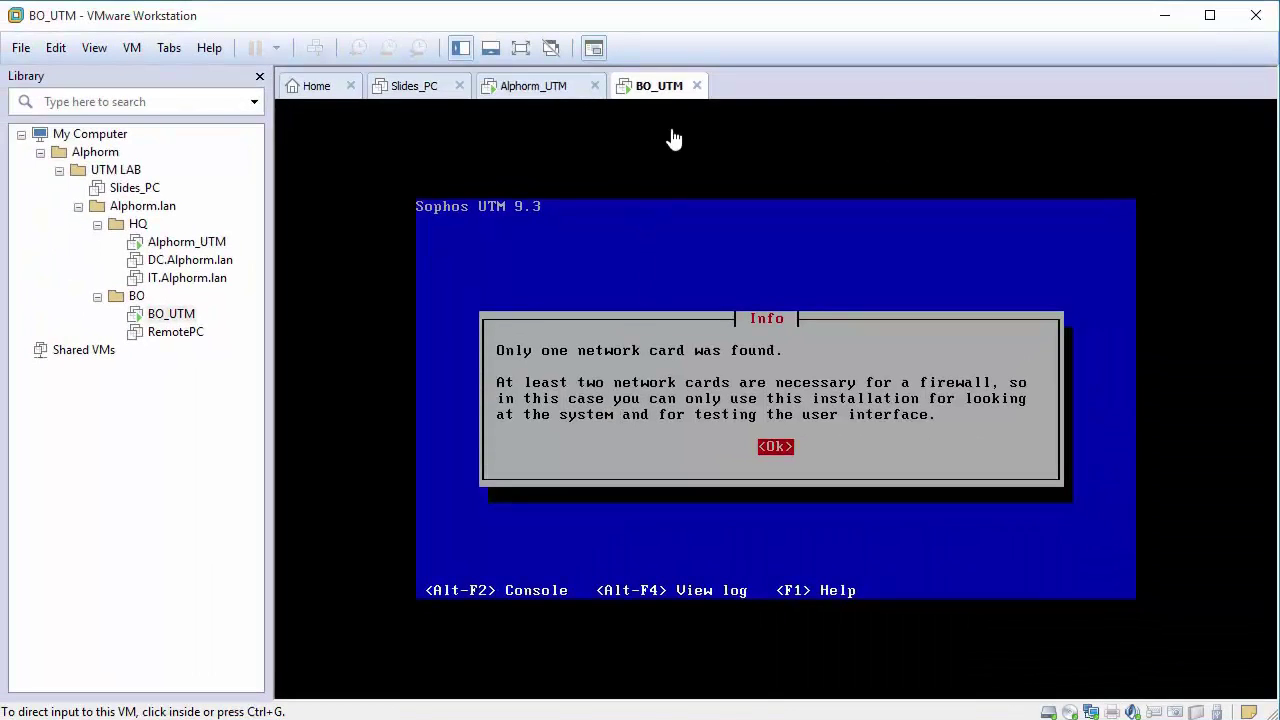
Step: Close BO_UTM with its virtual machine powered off, and reopen its settings from the library
click(677, 137)
key(Return)
click(175, 314)
right_click(190, 316)
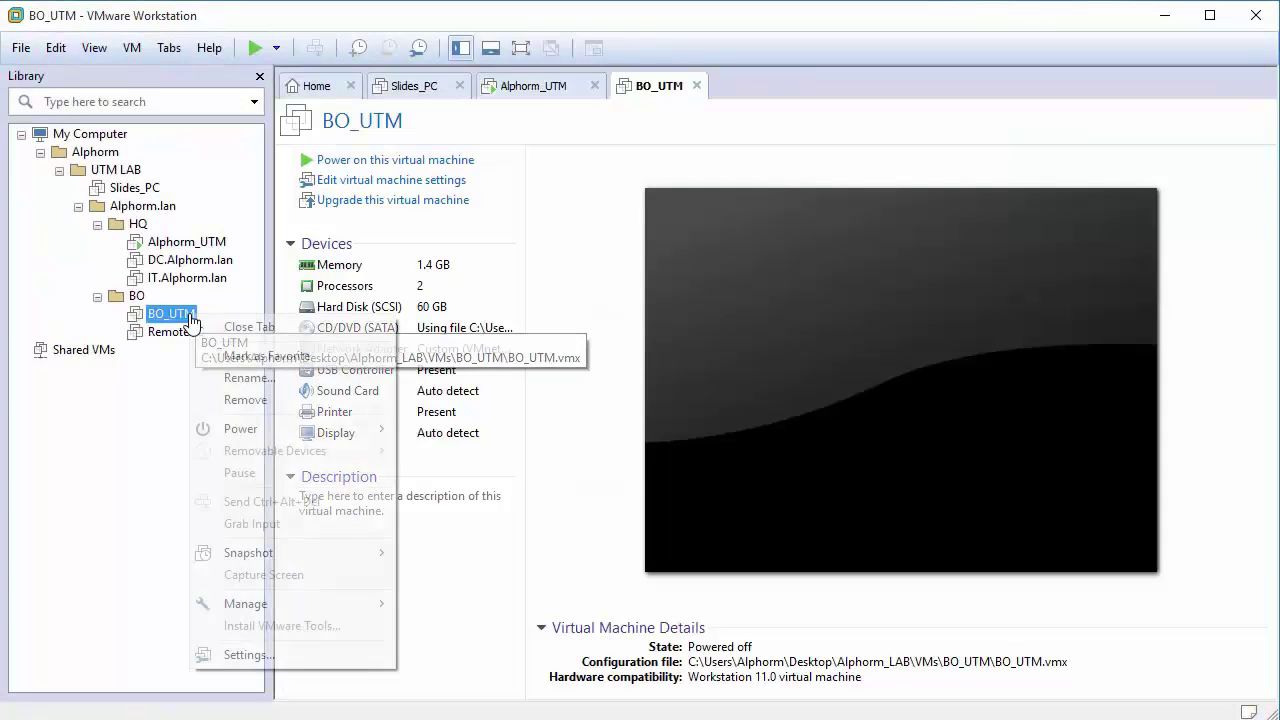
click(262, 654)
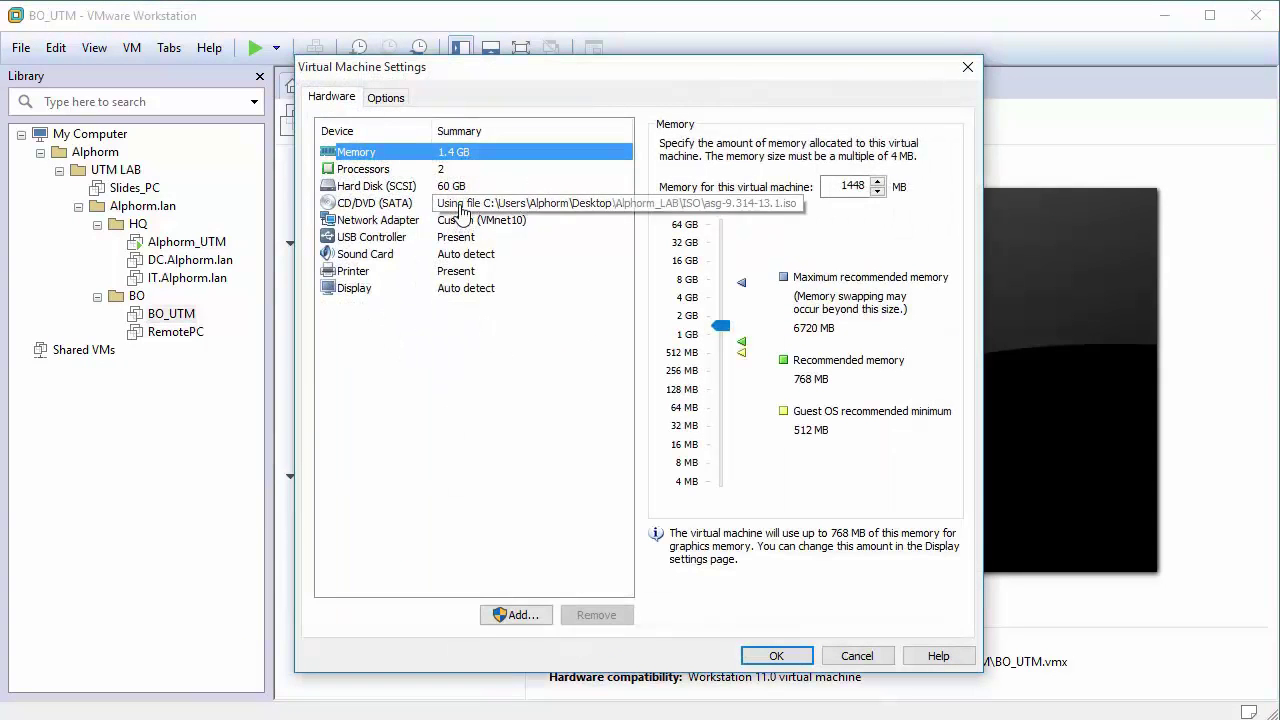
Step: Add a second network adapter to BO_UTM on the custom virtual network VMnet11 and save the settings
click(547, 617)
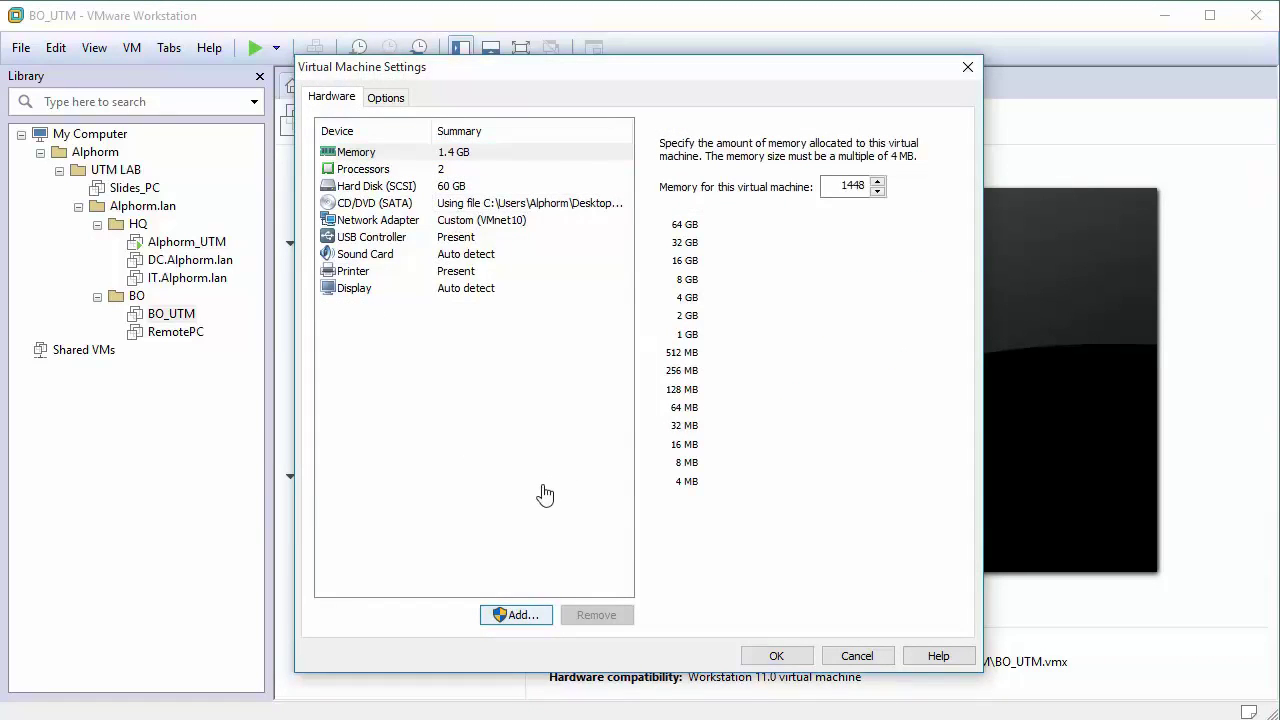
click(516, 352)
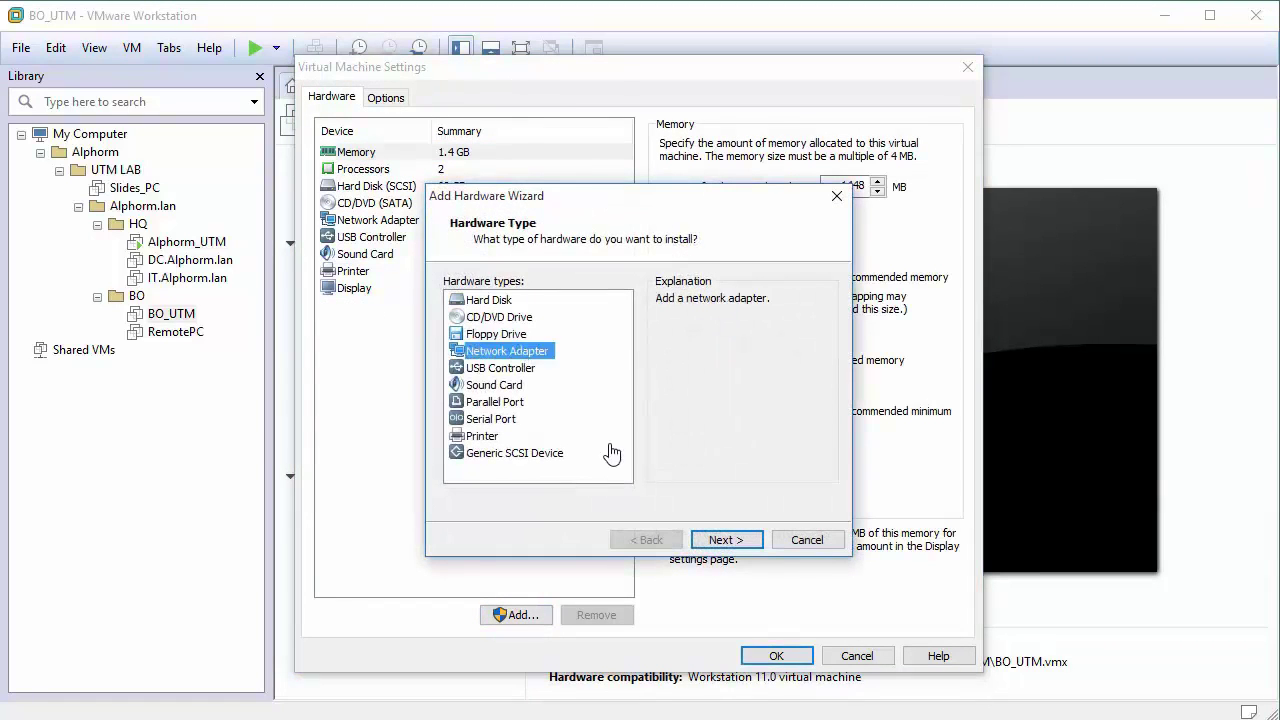
click(728, 539)
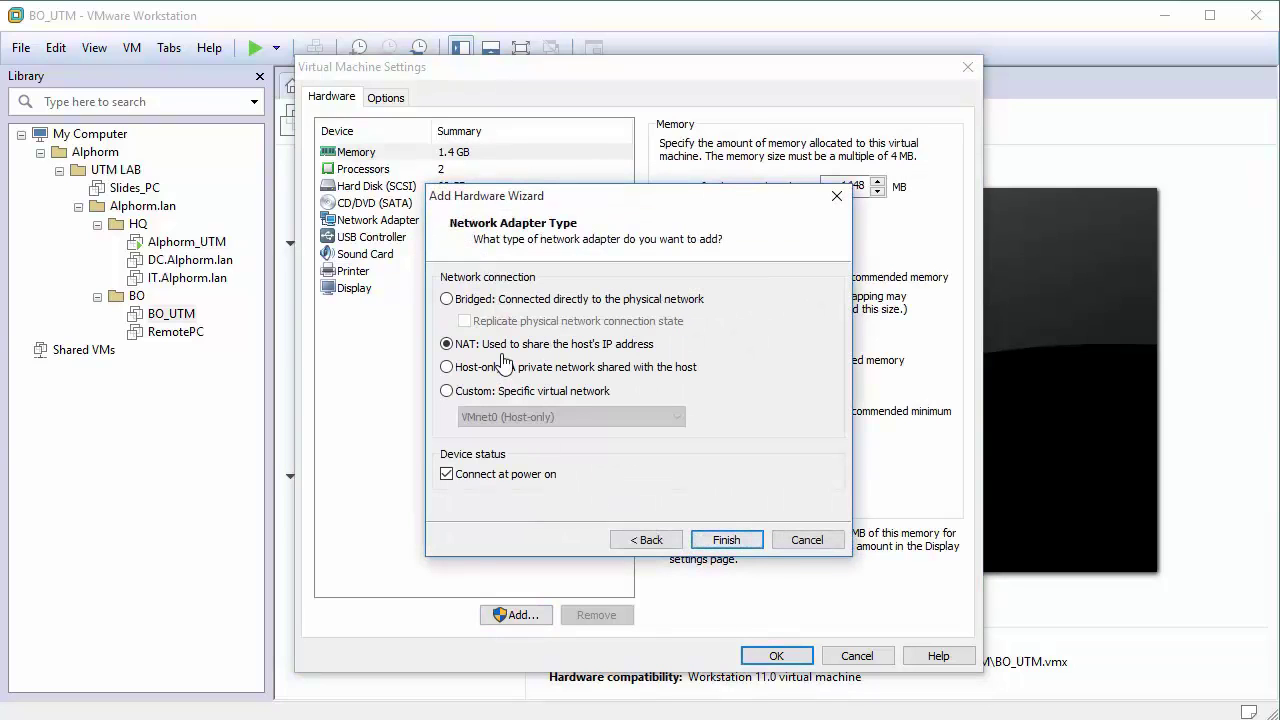
click(497, 392)
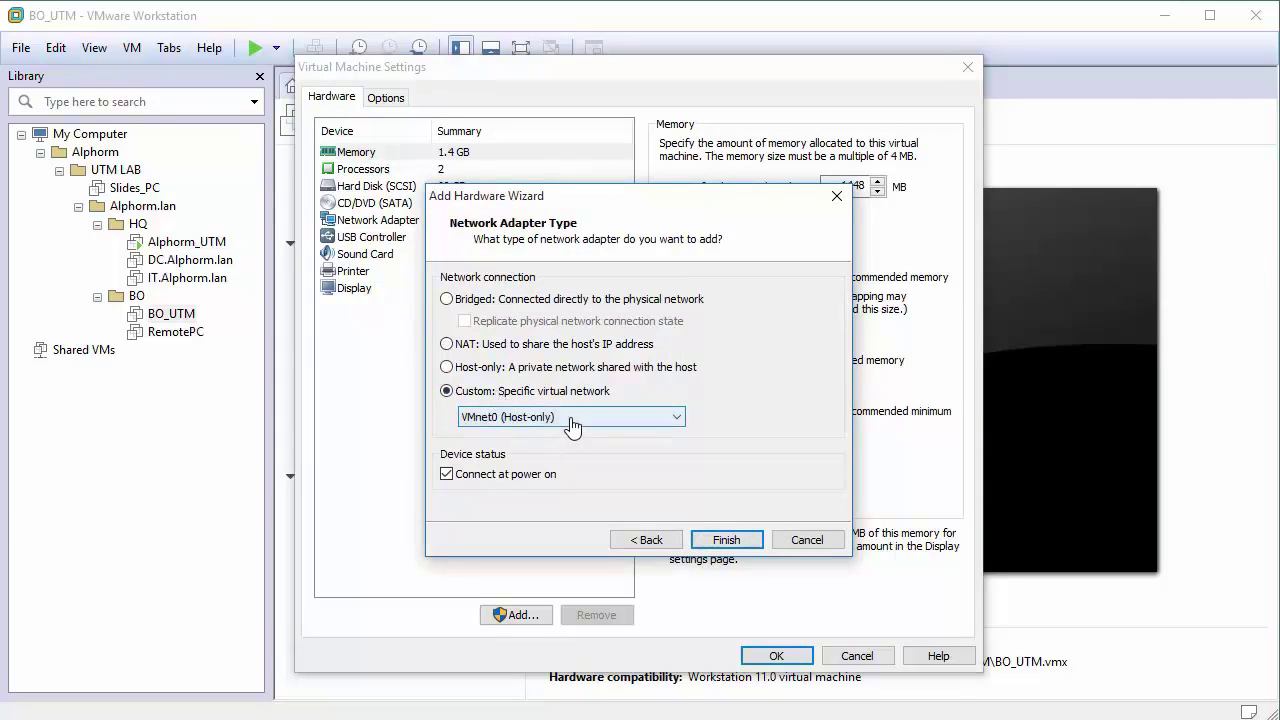
click(571, 418)
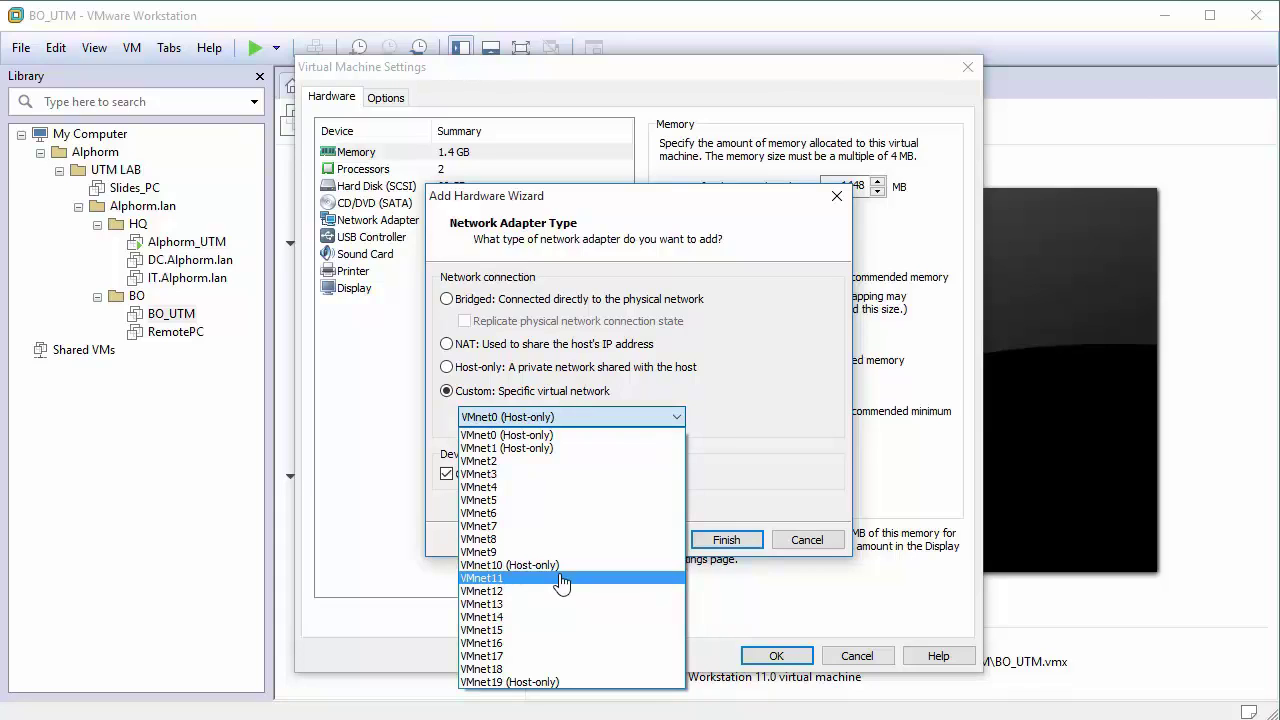
click(505, 580)
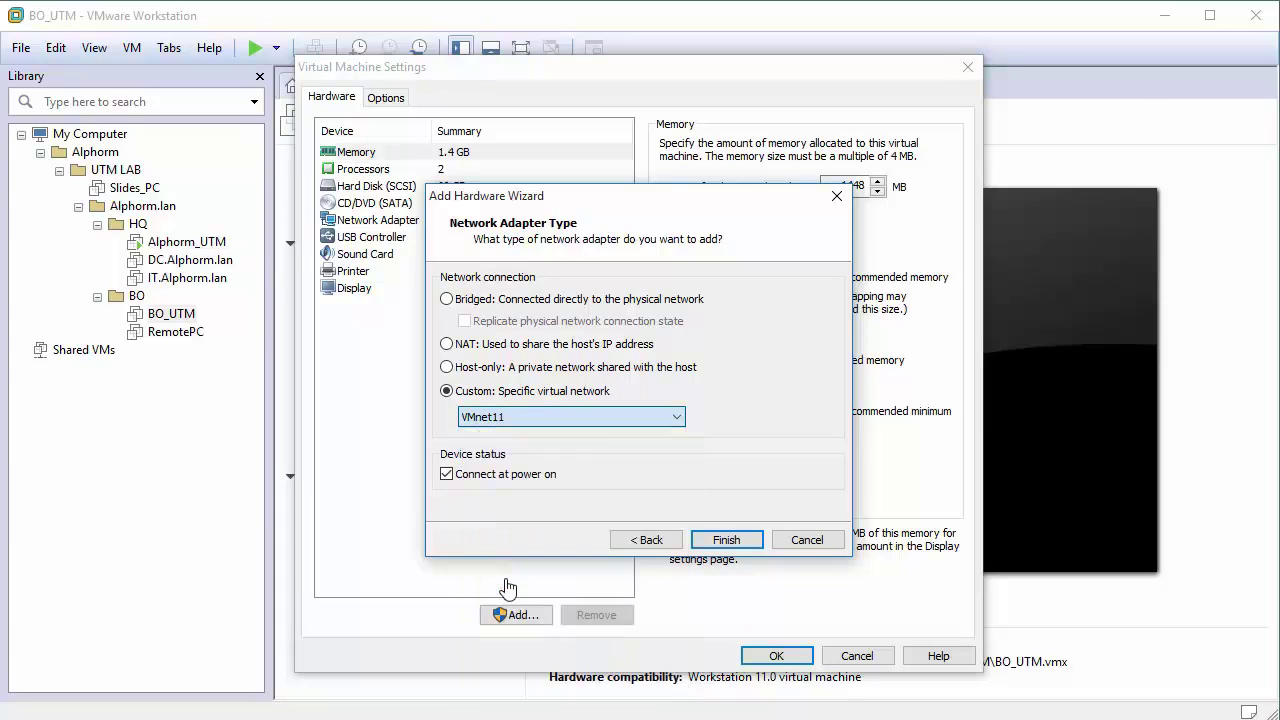
click(724, 541)
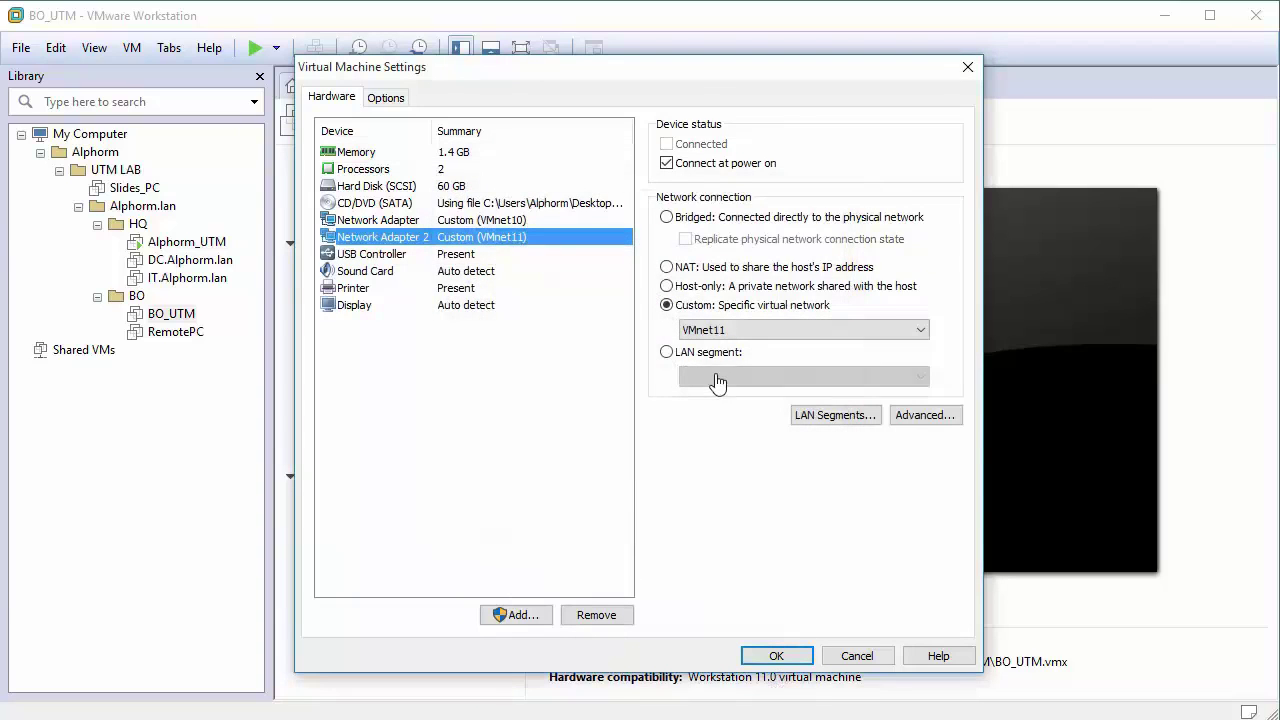
click(802, 661)
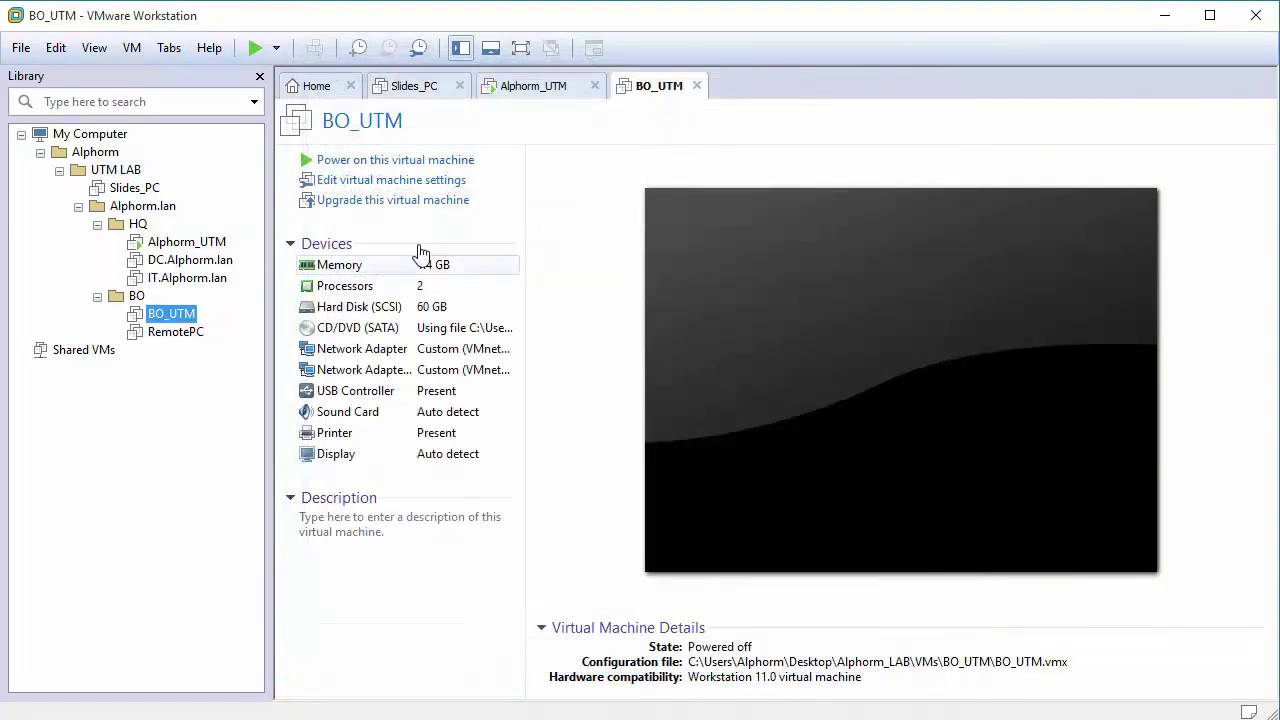
Step: Power on BO_UTM and run the Sophos UTM 9.3 installer through the detected hardware to the time zone city list
click(400, 160)
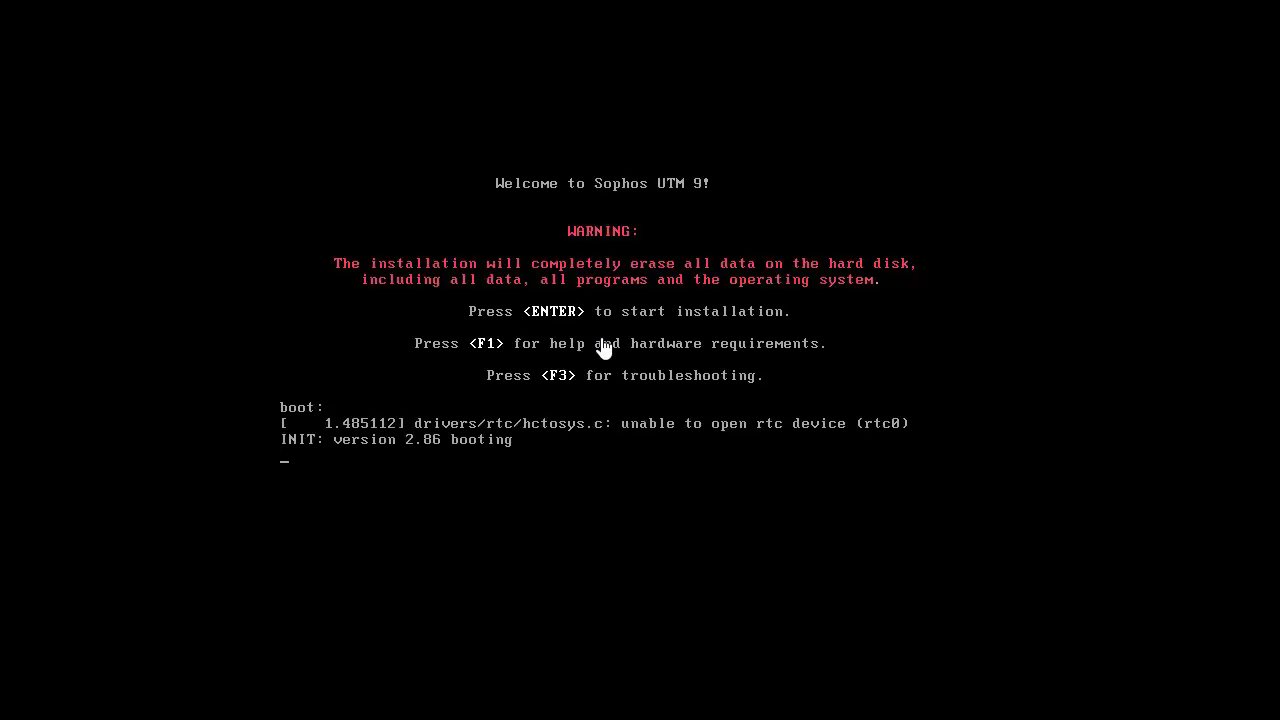
key(Return)
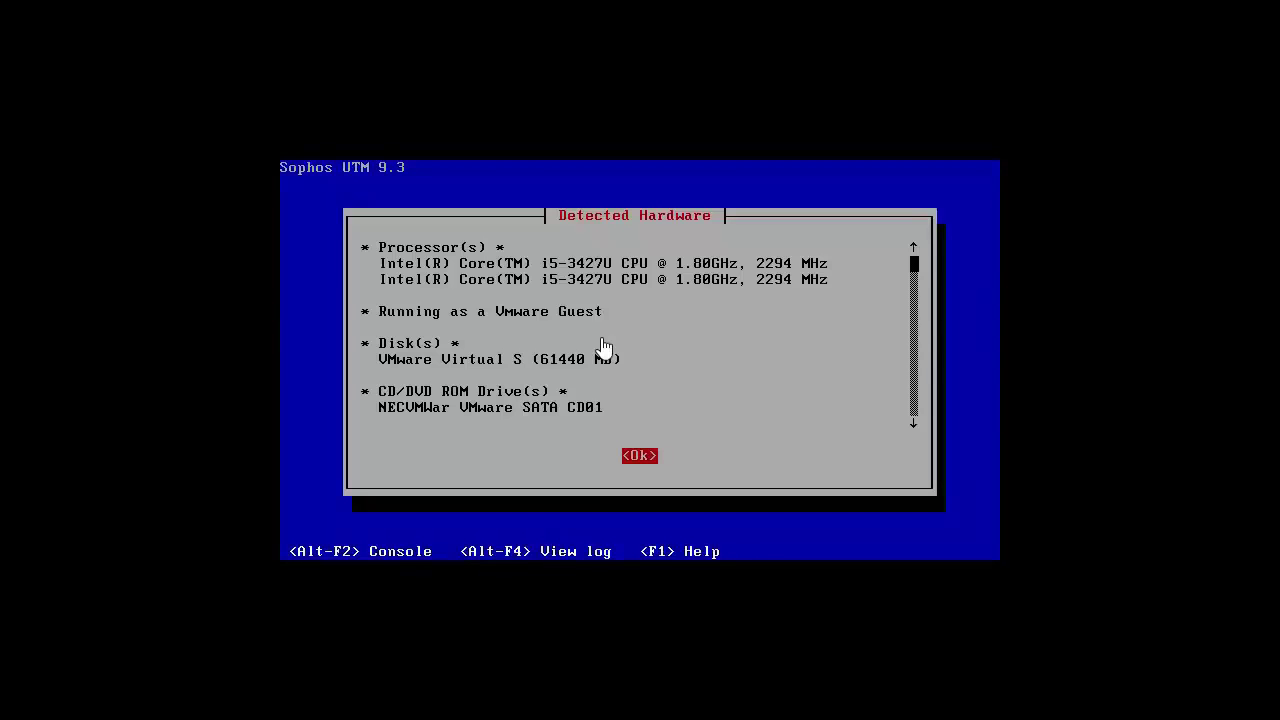
key(Return)
key(Return)
key(Return)
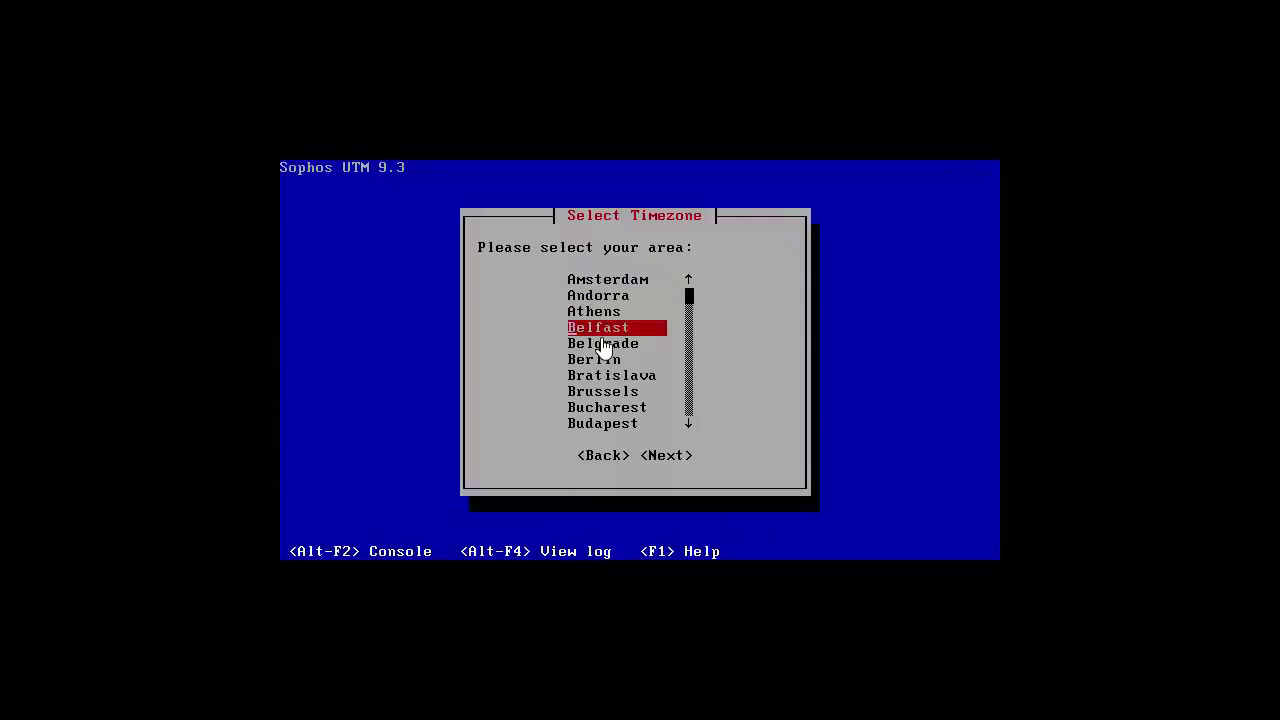
Step: Select London as the time zone and accept the proposed date and time settings
key(Page_Down)
key(Page_Down)
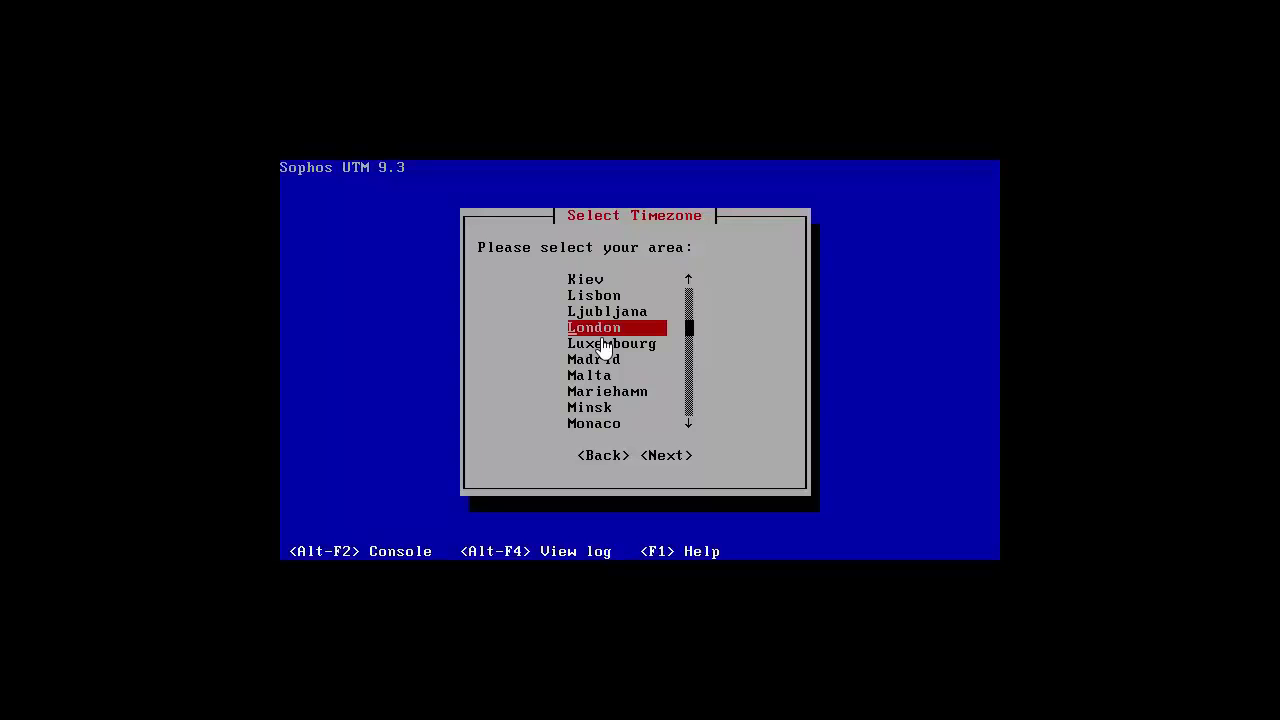
key(Return)
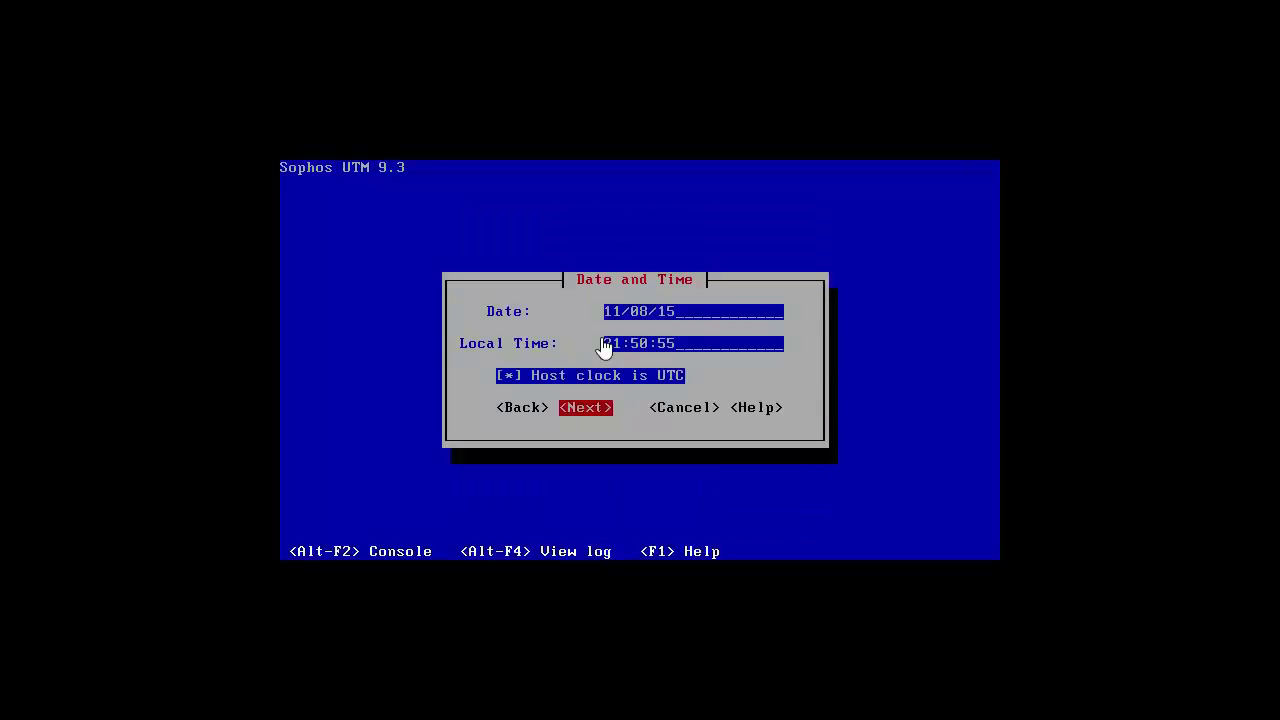
key(Left)
key(Right)
key(Return)
Step: Choose eth0 as the admin interface for accessing WebAdmin
key(Down)
key(Up)
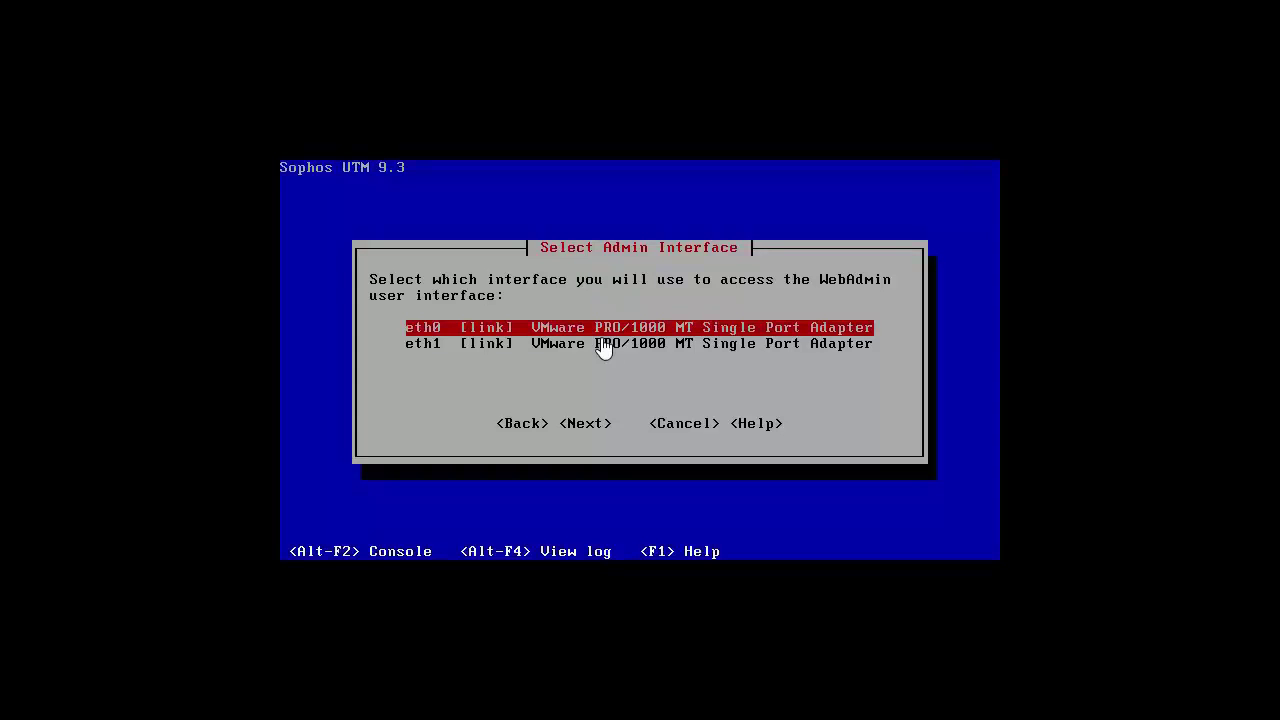
key(Return)
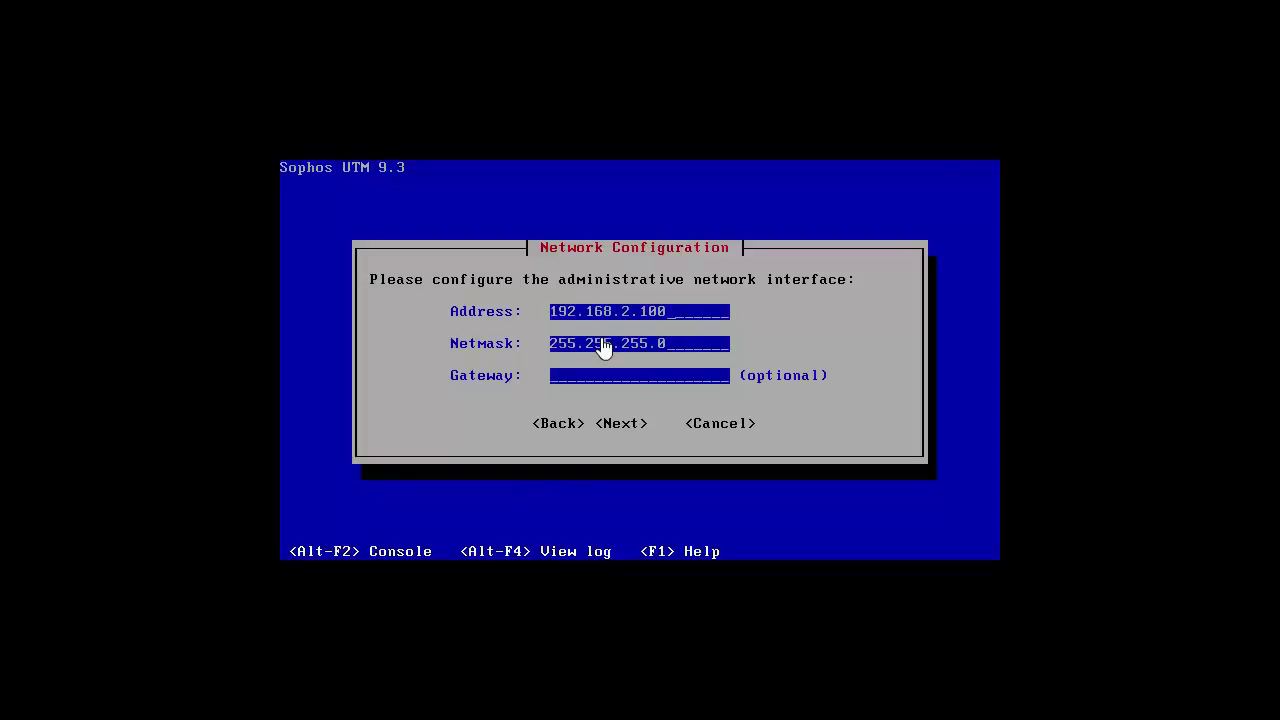
Step: Set the administrative interface's address to 172.16.0.1 with netmask 255.255.255.0 and no gateway, and continue
key(BackSpace)
key(BackSpace)
key(BackSpace)
key(BackSpace)
key(BackSpace)
key(BackSpace)
key(BackSpace)
key(BackSpace)
key(BackSpace)
key(BackSpace)
key(BackSpace)
key(BackSpace)
key(BackSpace)
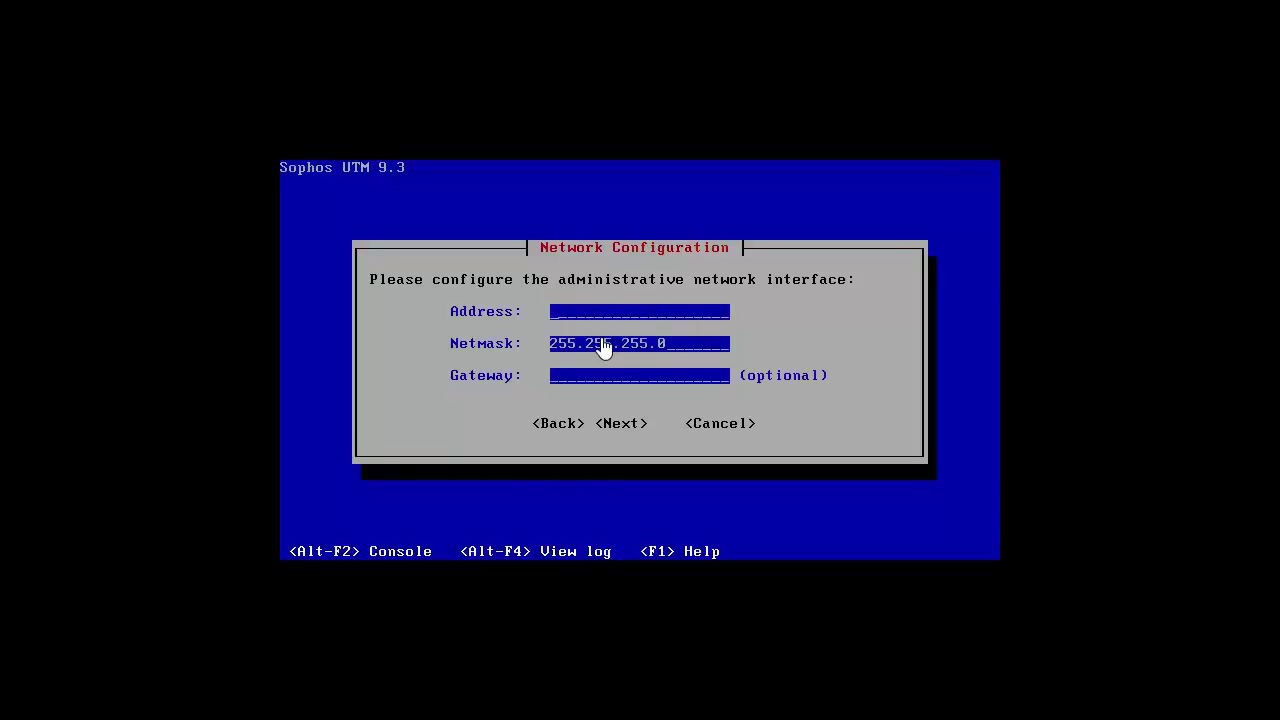
text(172)
key(BackSpace)
key(BackSpace)
text(72.16.0.1)
key(Tab)
key(Tab)
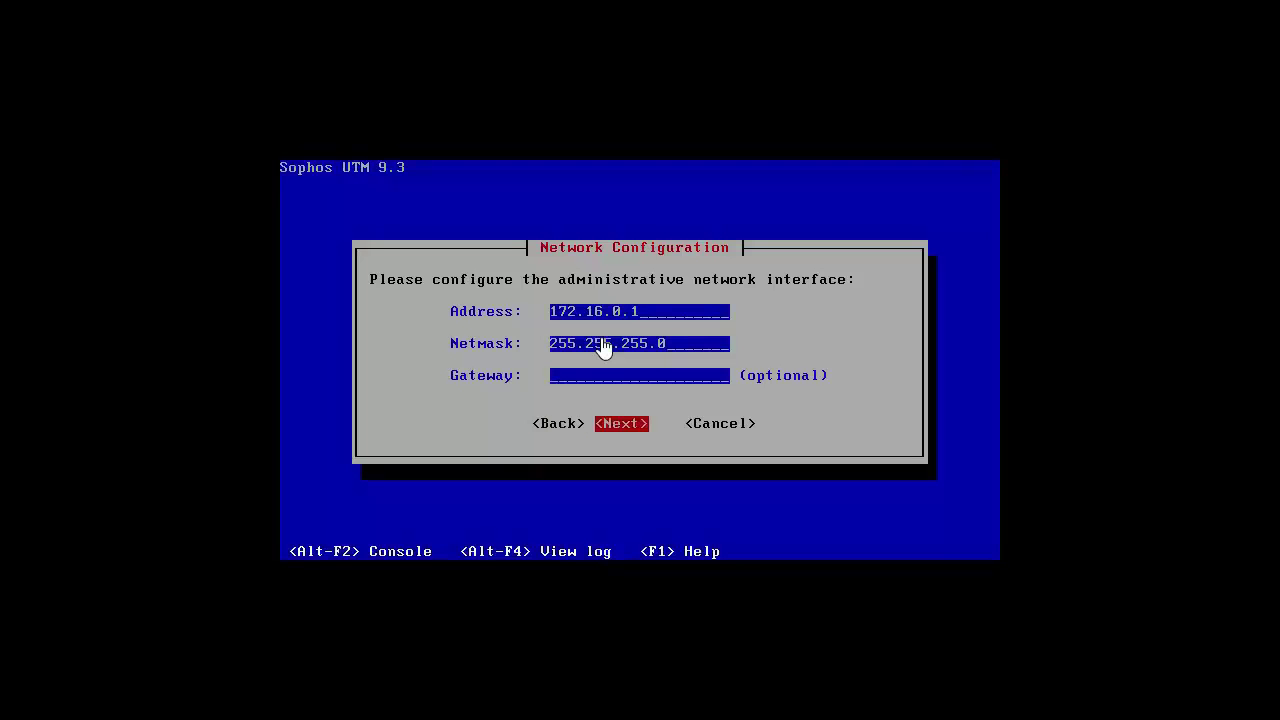
key(Return)
Step: Install Sophos UTM with the 64-bit kernel and all capabilities, allowing the installer to erase /dev/sda
key(Left)
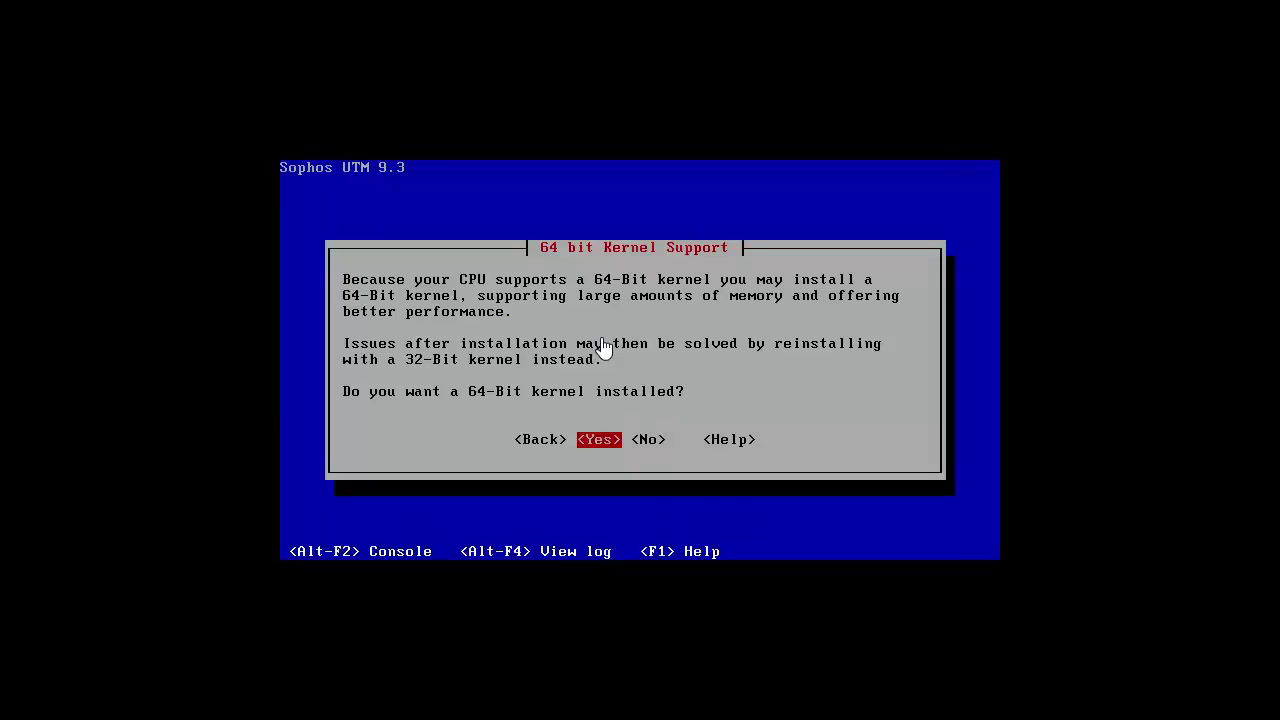
key(Return)
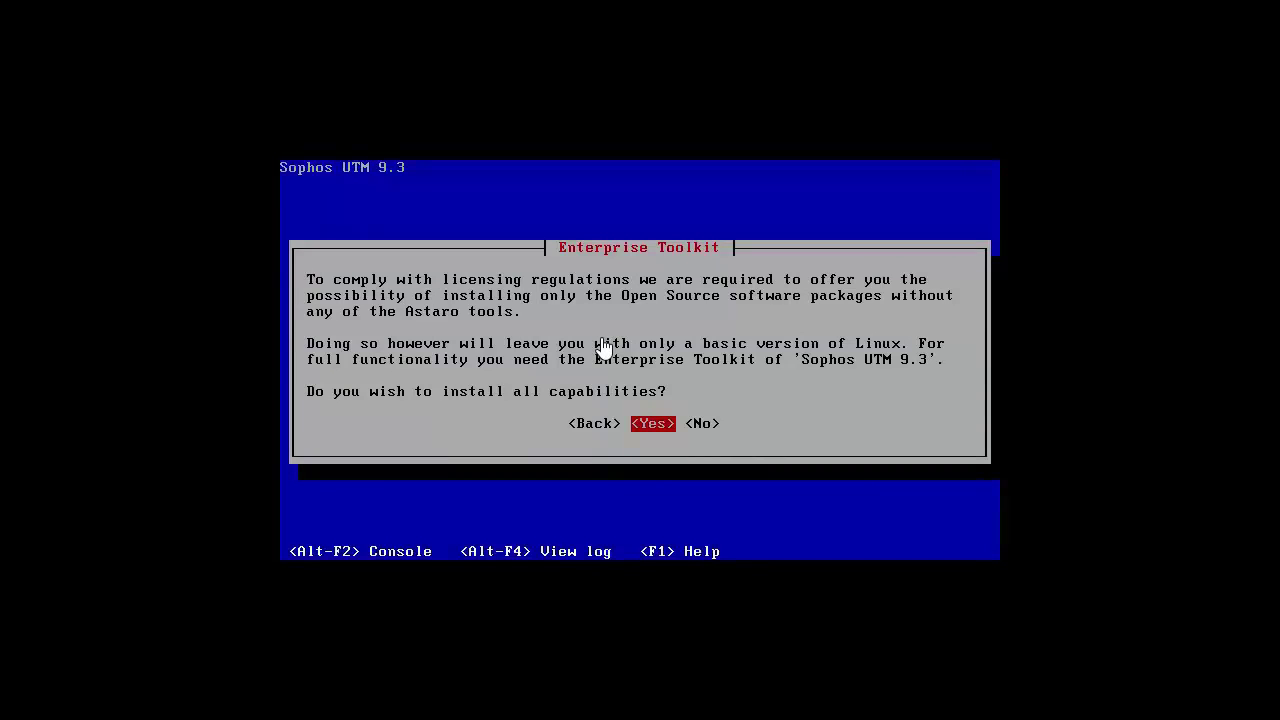
key(Return)
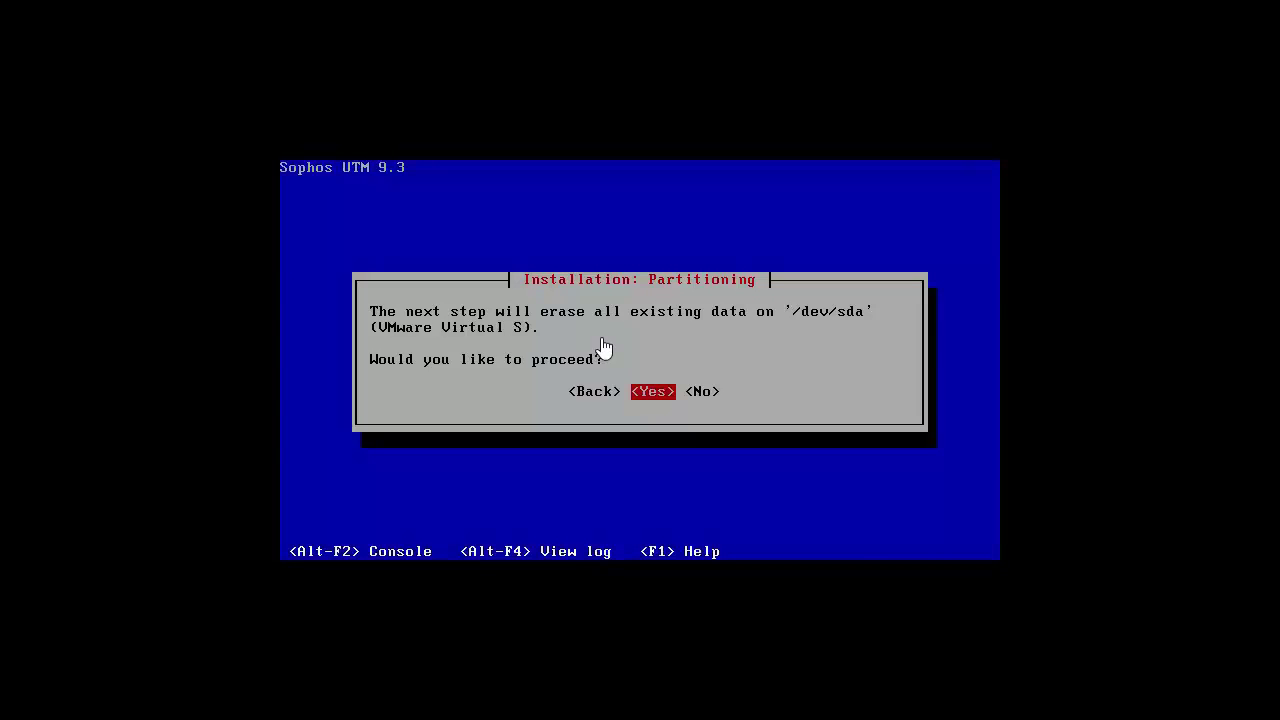
key(Return)
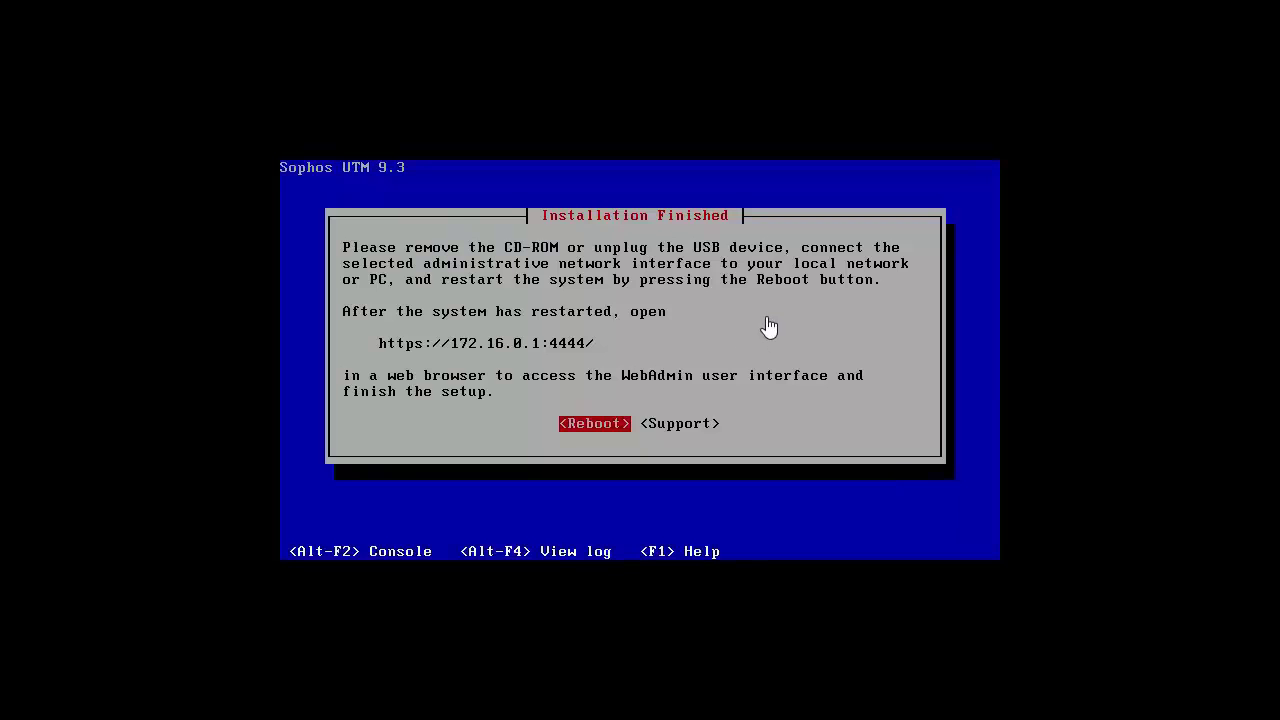
key(shift)
key(shift)
mouse_move(367, 333)
mouse_down()
mouse_move(371, 371)
mouse_move(586, 366)
mouse_move(618, 338)
mouse_move(358, 333)
mouse_up()
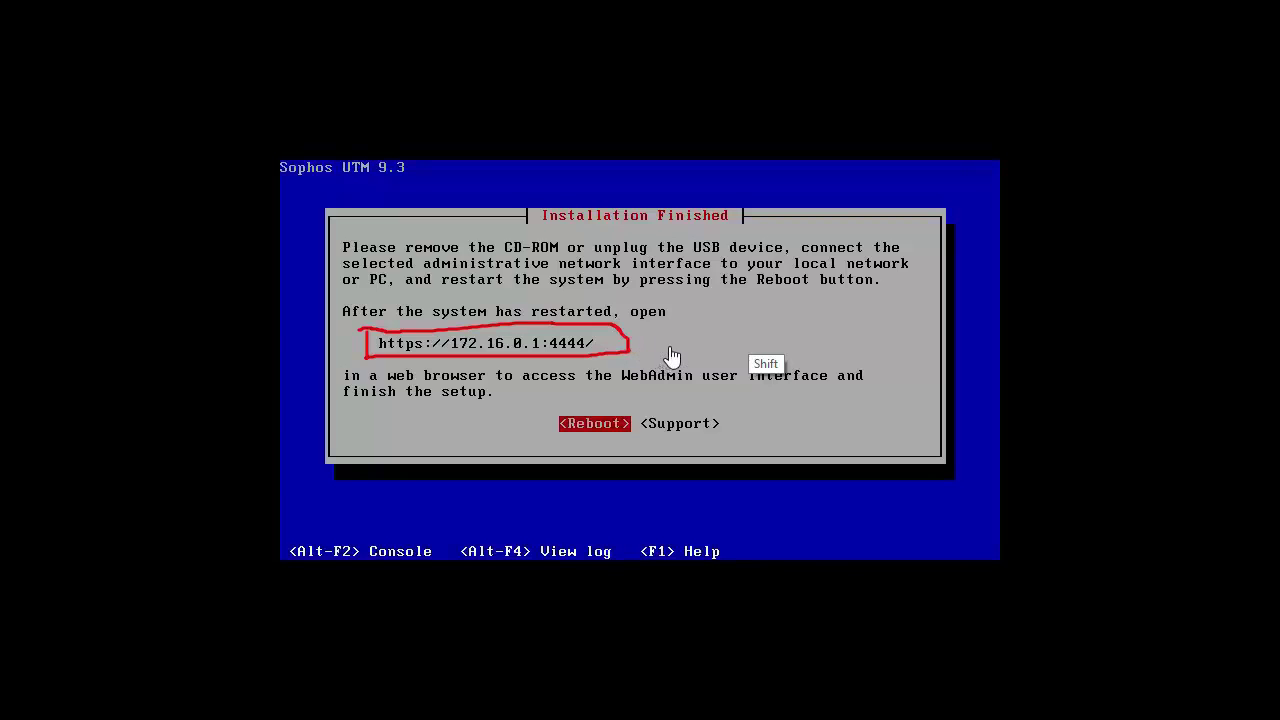
drag(522, 381, 697, 379)
drag(390, 386, 474, 384)
key(Escape)
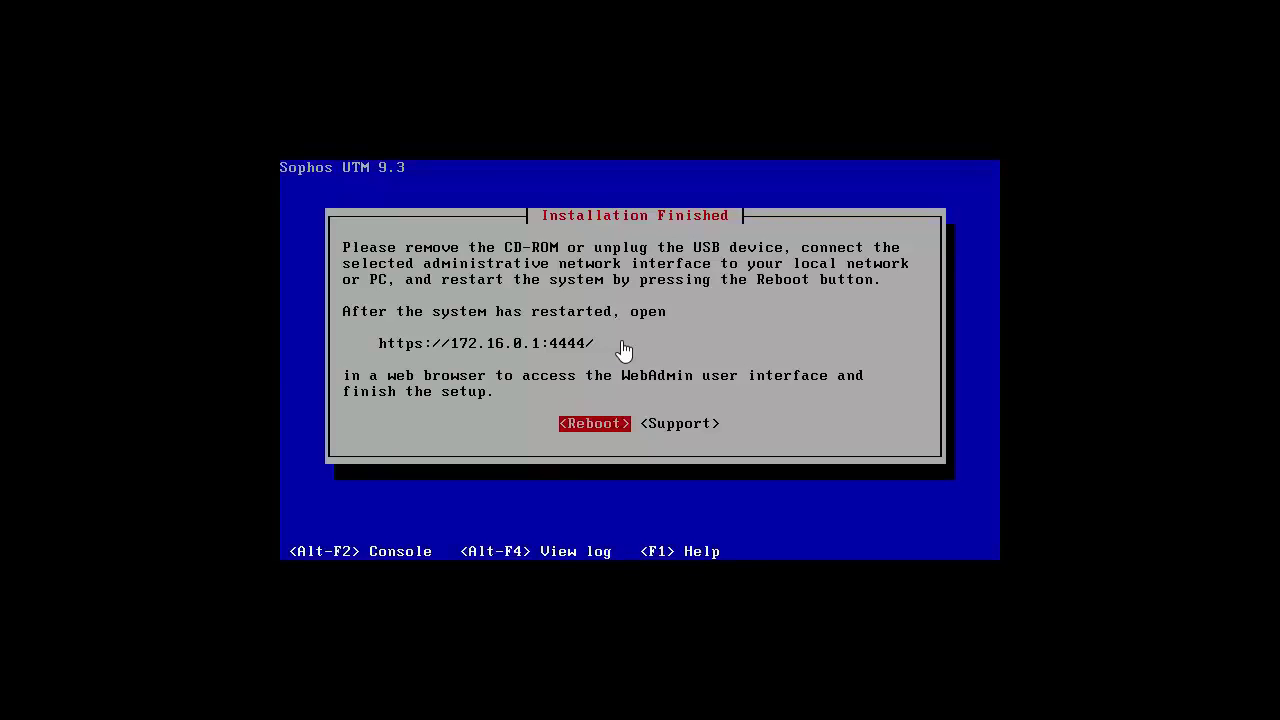
Step: Reboot the newly installed BO_UTM and show the boot details behind the UTM 9.3 splash screen
key(Return)
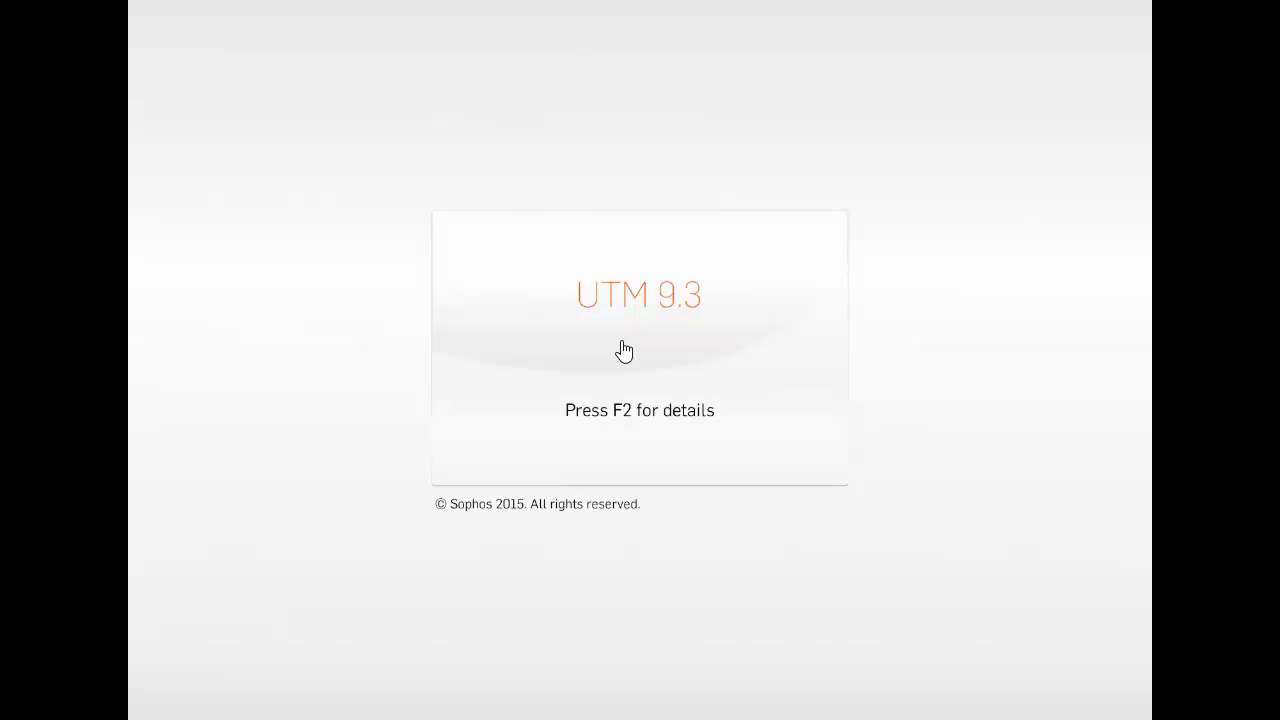
key(F2)
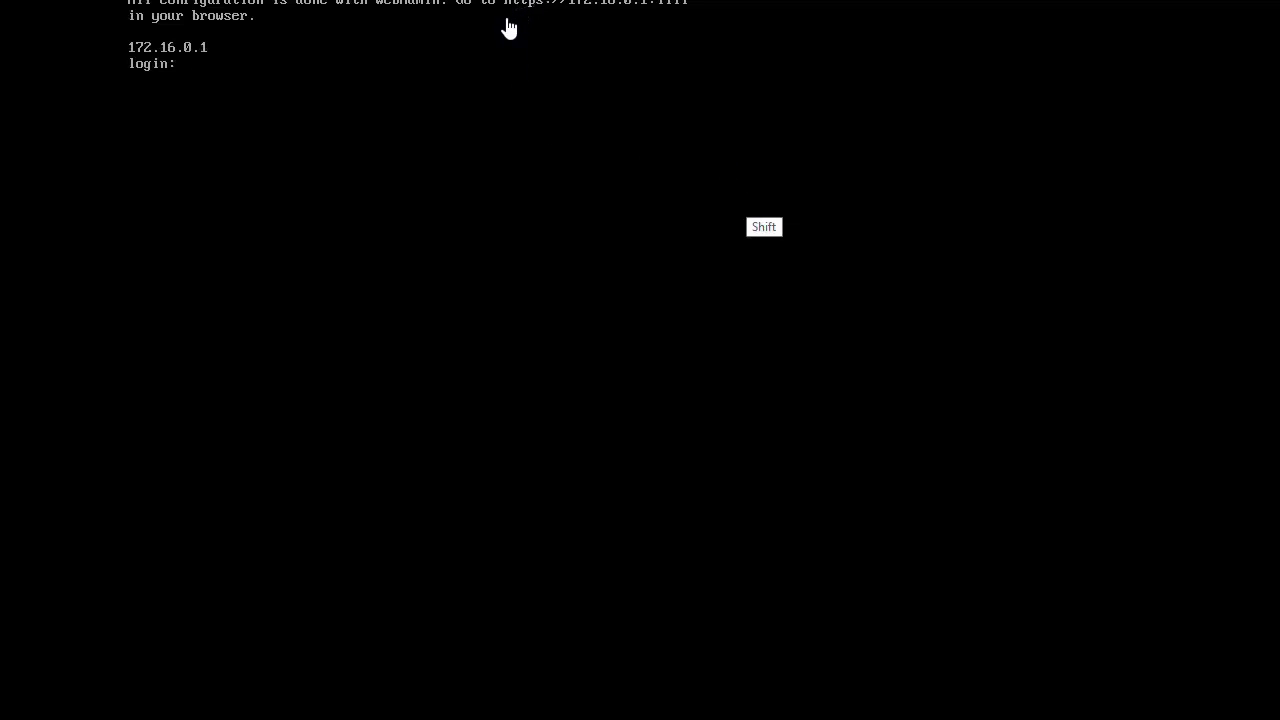
mouse_move(494, 20)
mouse_down()
mouse_move(673, 19)
mouse_move(595, 21)
mouse_up()
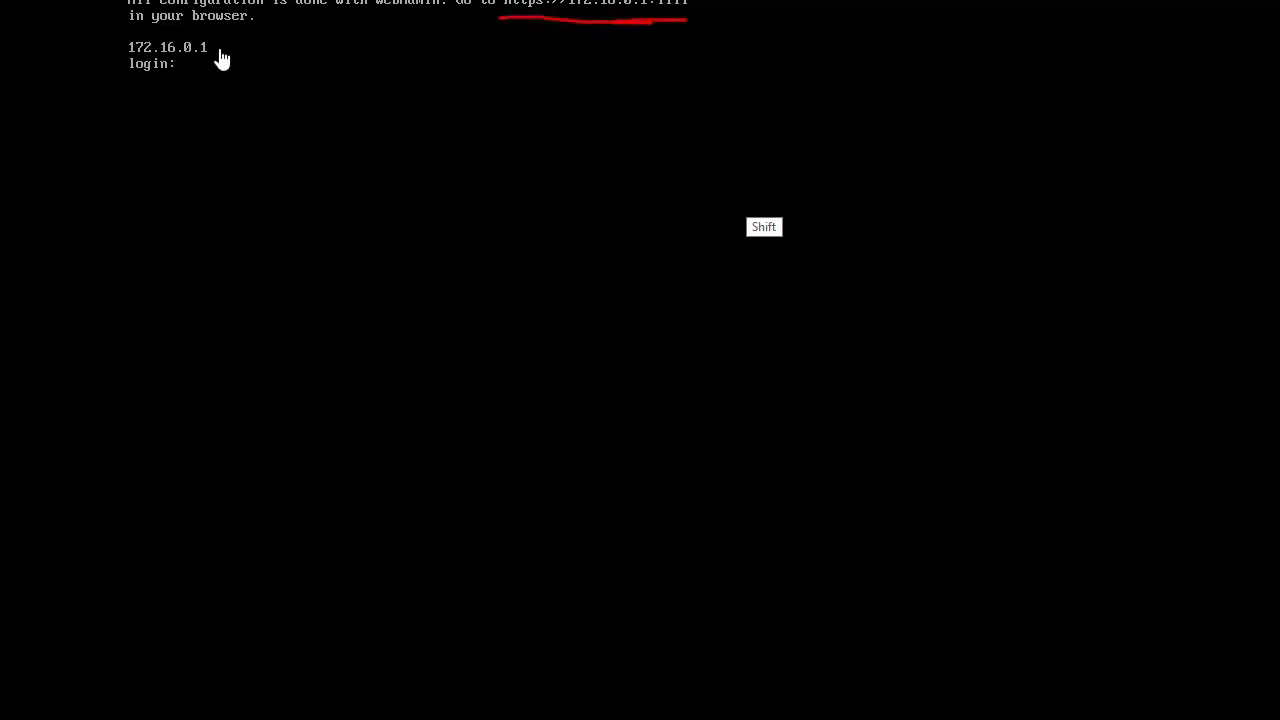
drag(197, 28, 246, 28)
drag(695, 8, 500, 20)
mouse_move(286, 222)
mouse_down()
mouse_move(283, 463)
mouse_move(533, 204)
mouse_up()
mouse_move(695, 186)
mouse_down()
mouse_move(684, 412)
mouse_move(250, 445)
mouse_up()
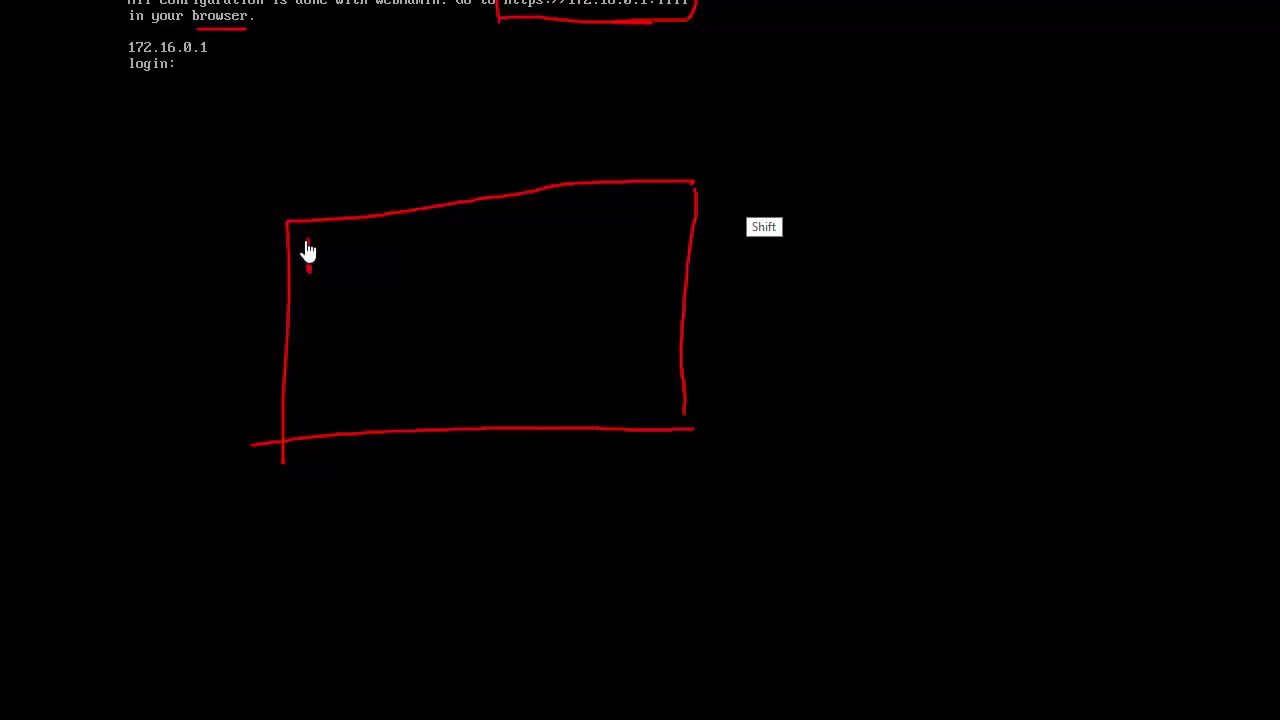